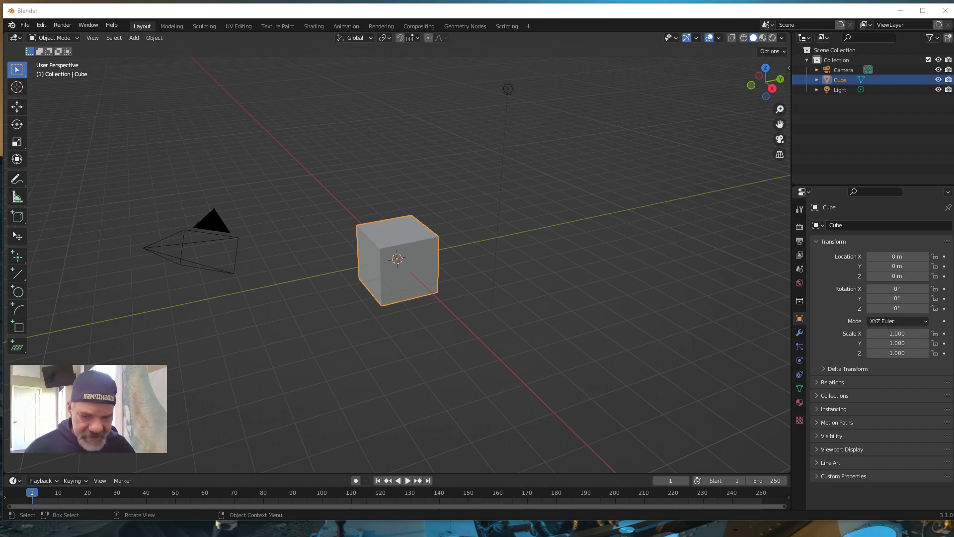
# Switch to the browser to view the CAD Sketcher add-on's Gumroad page, and return to Blender.
pyautogui.hotkey('alt', 'Tab')
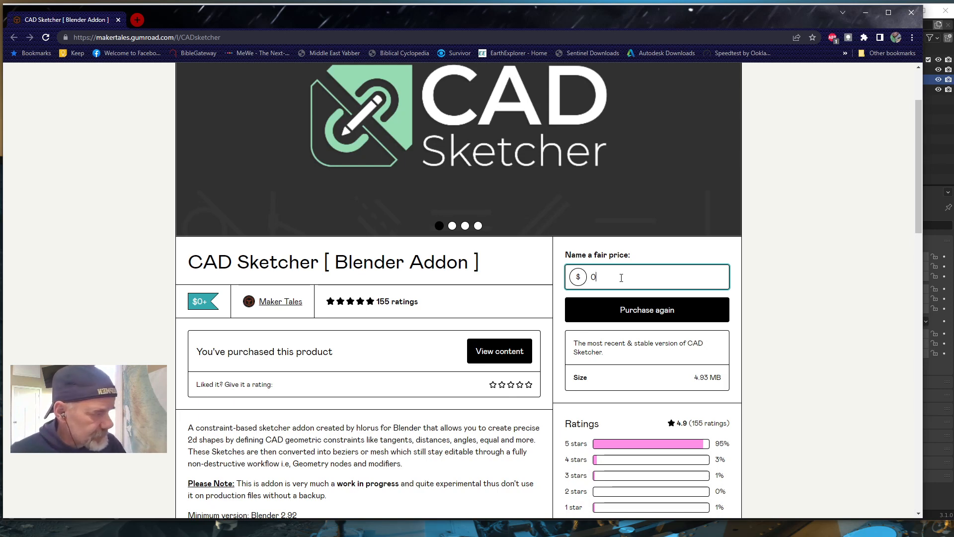
pyautogui.click(866, 14)
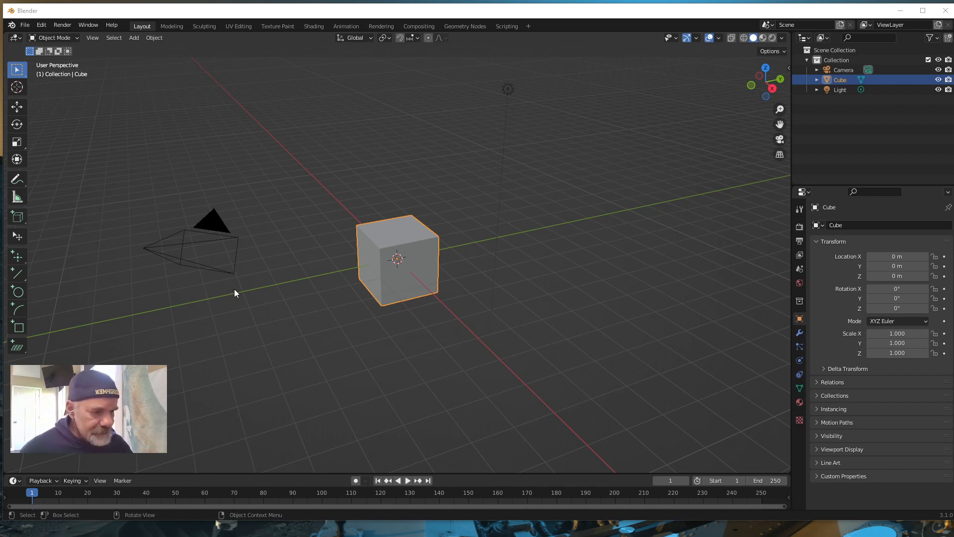
# Open the add-on preferences and view the file browser for installing an add-on, leaving it without choosing a file.
pyautogui.click(40, 24)
pyautogui.click(68, 168)
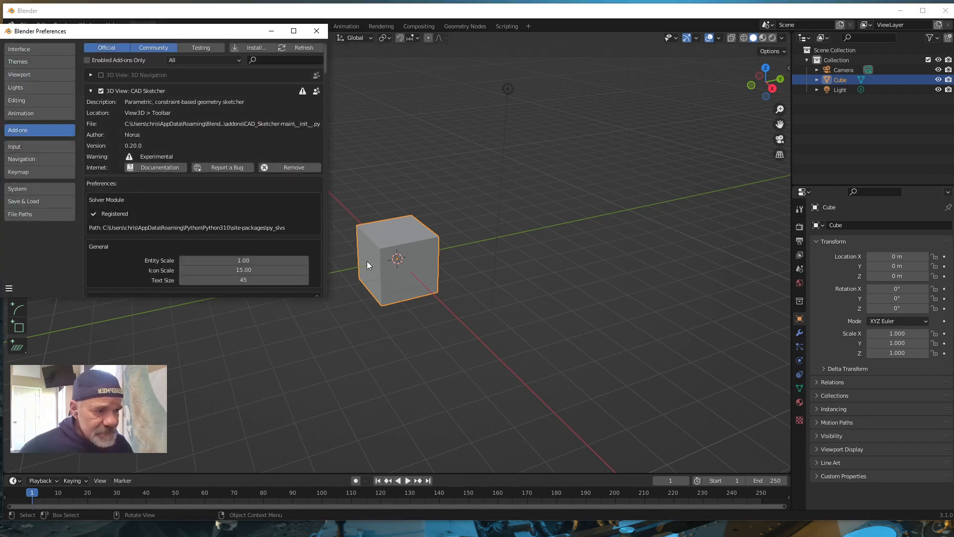
pyautogui.click(255, 48)
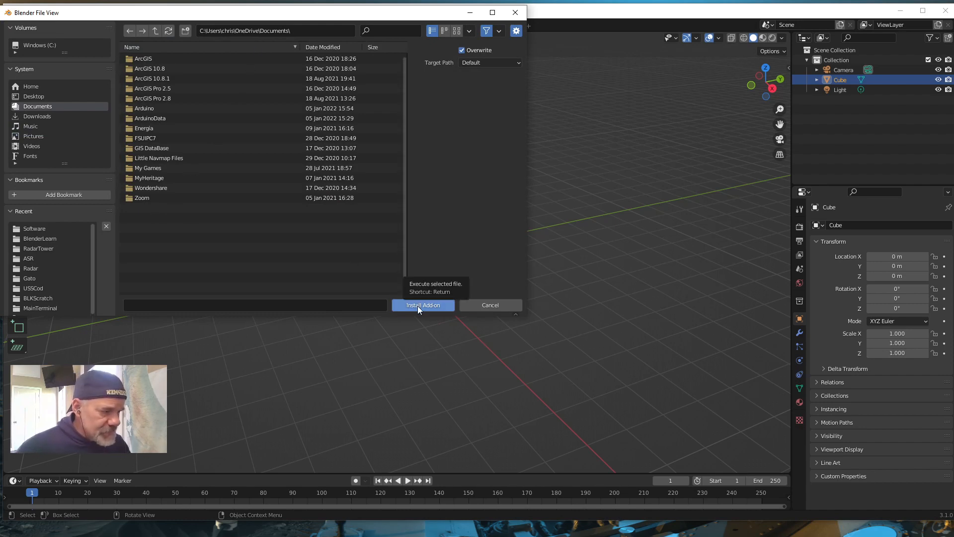
pyautogui.click(481, 305)
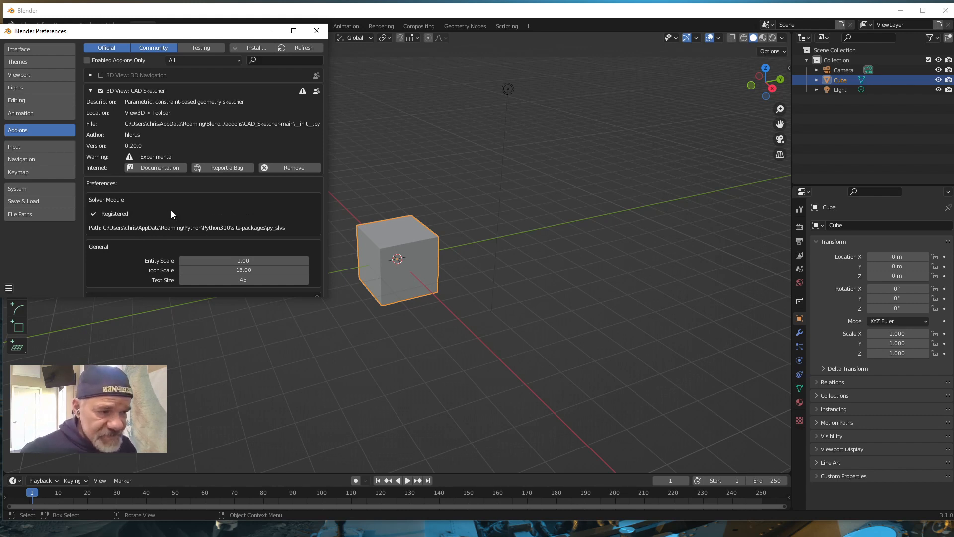
# Save the preferences, review the CAD Sketcher add-on's unit precision and theme colour settings, and close the preferences.
pyautogui.click(9, 289)
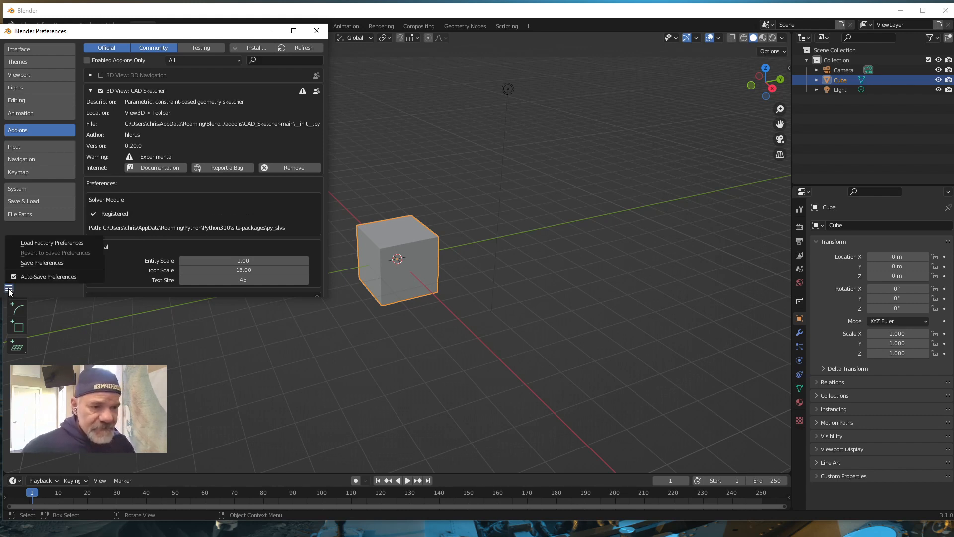
pyautogui.click(31, 262)
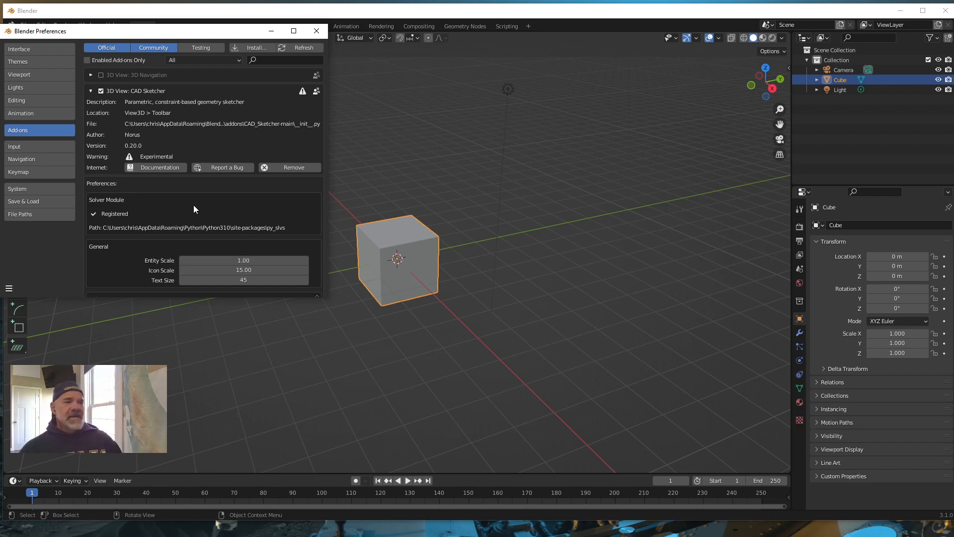
pyautogui.scroll(-3, 214, 222)
pyautogui.scroll(-2, 214, 223)
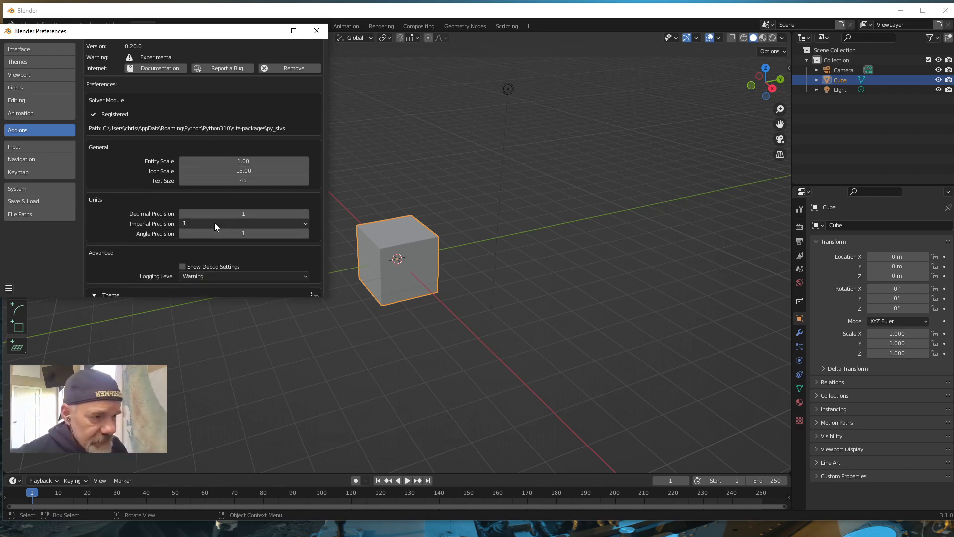
pyautogui.scroll(-2, 194, 213)
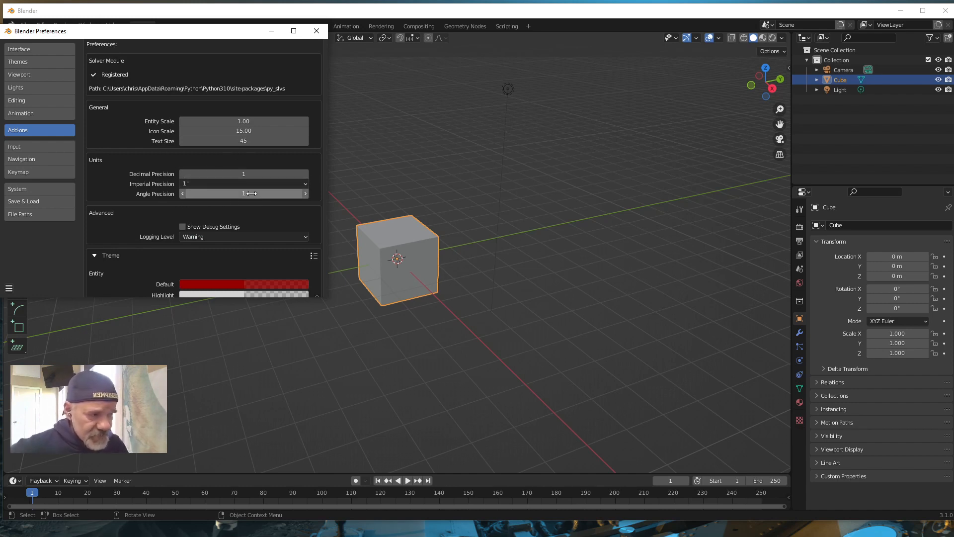
pyautogui.scroll(-3, 175, 227)
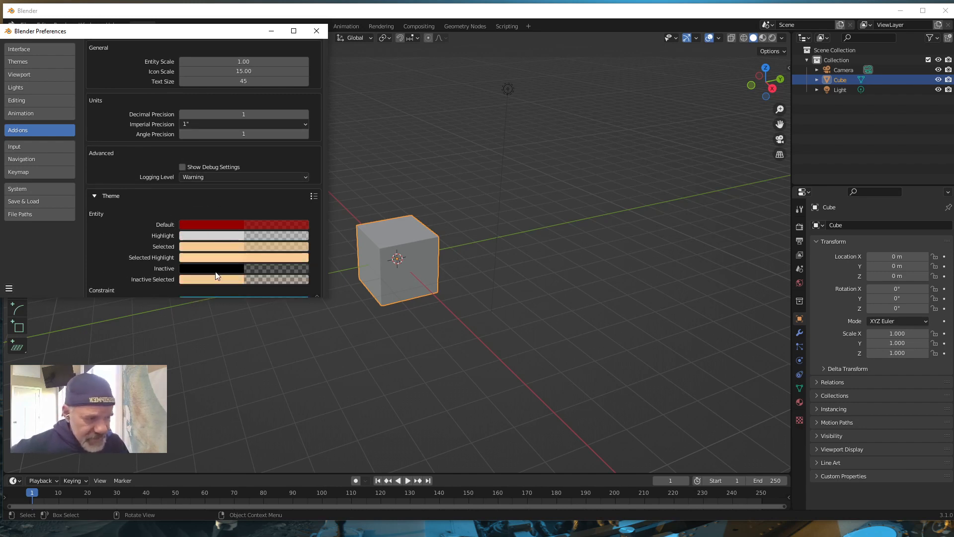
pyautogui.click(217, 224)
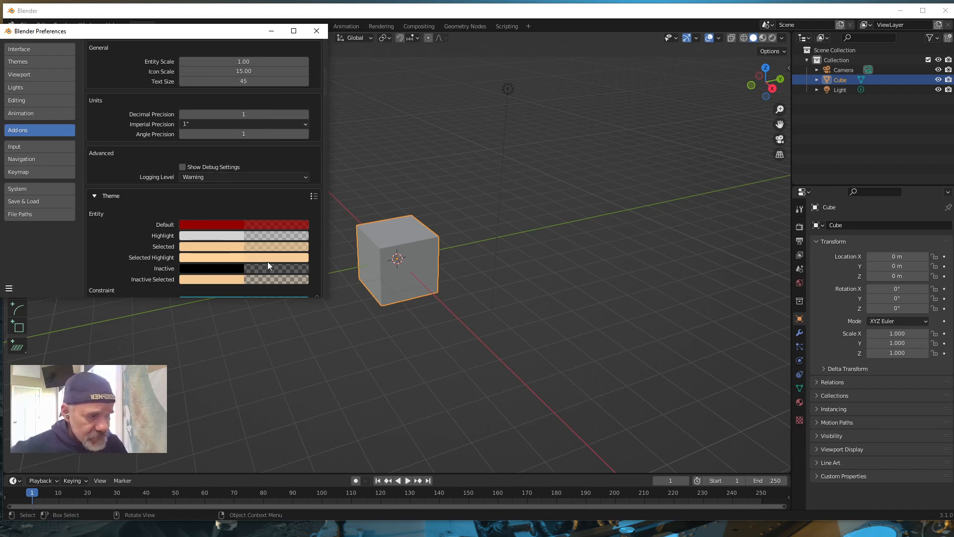
pyautogui.scroll(-4, 225, 251)
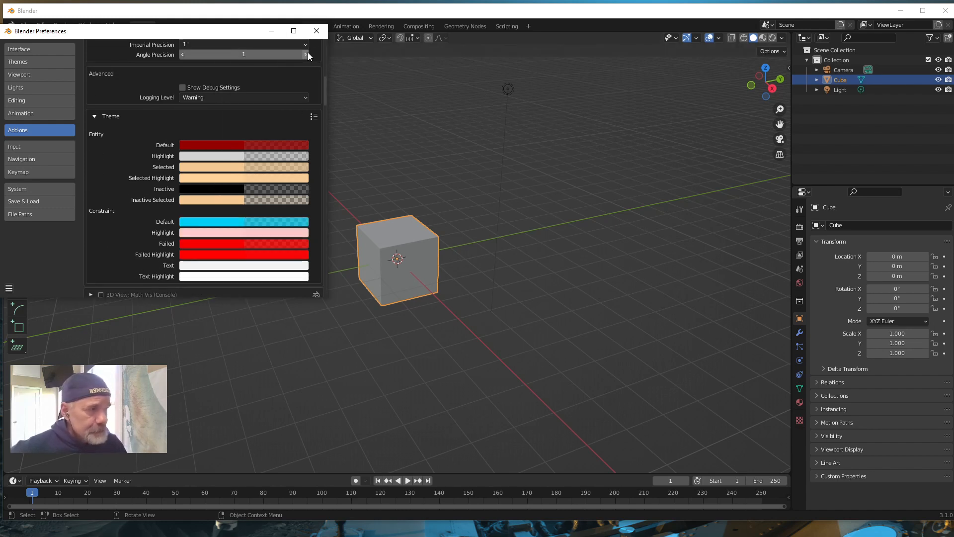
pyautogui.click(316, 31)
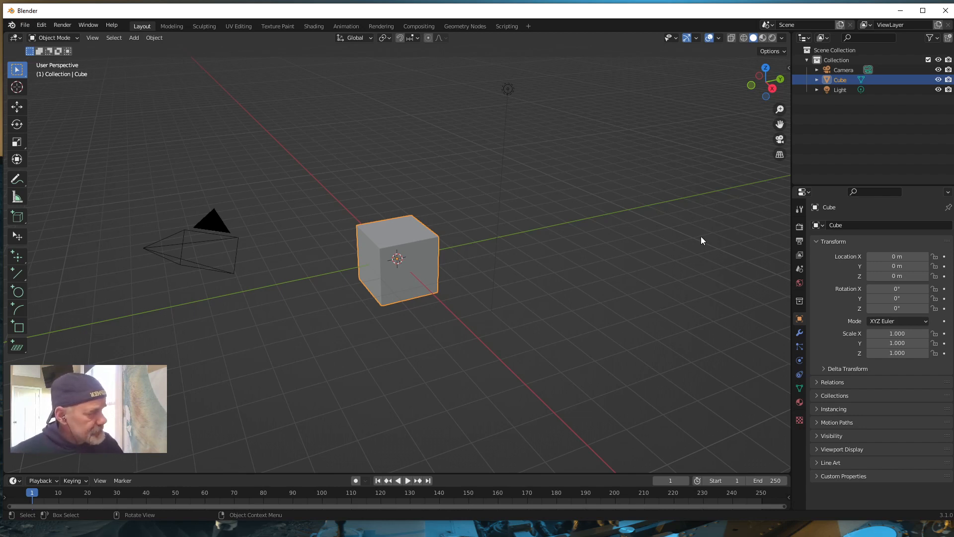
# Show the Sketcher tools beside the 3D view and delete the default cube.
pyautogui.click(789, 67)
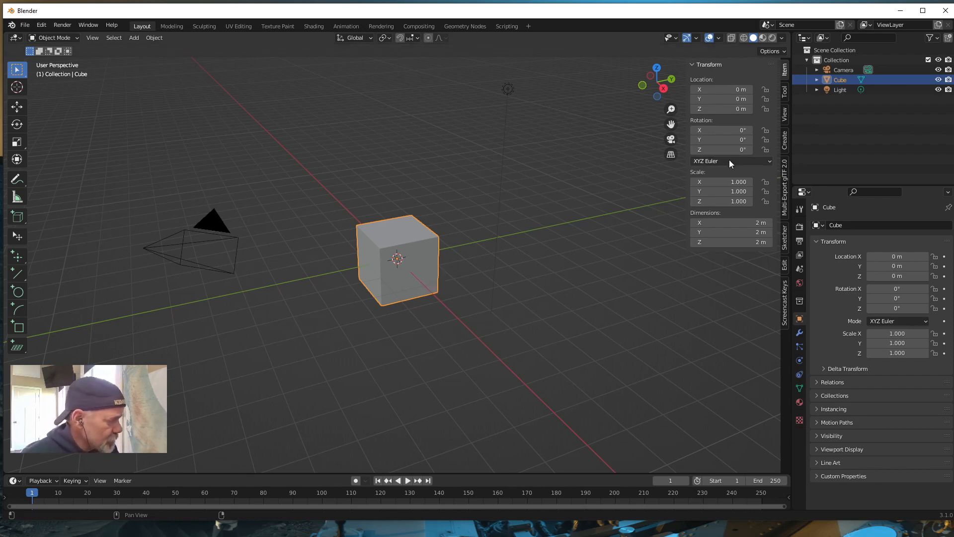
pyautogui.click(785, 239)
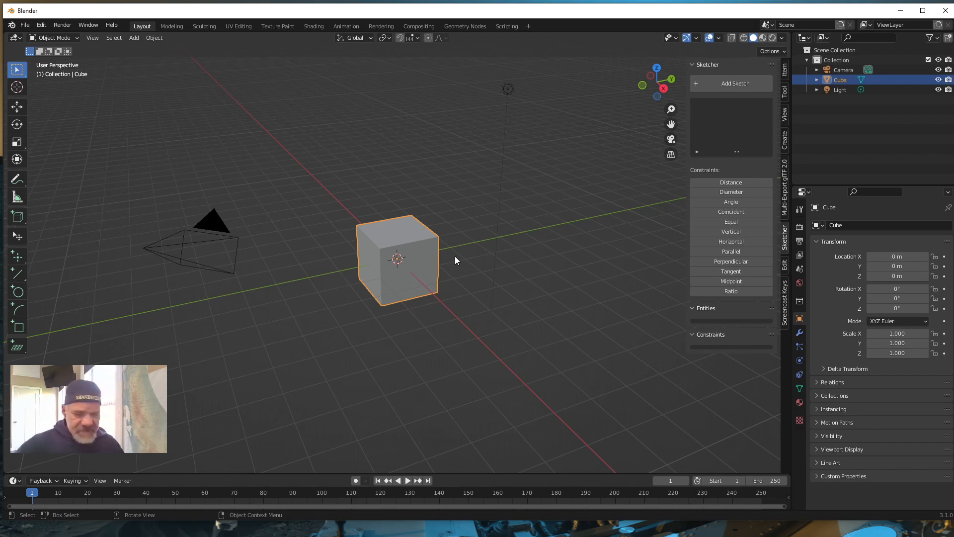
pyautogui.press('Delete')
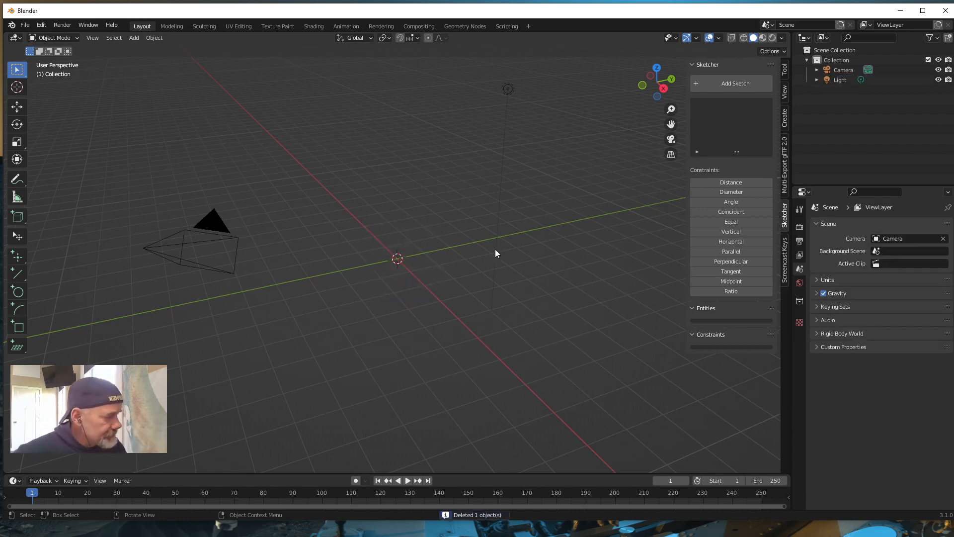
# Start a new sketch on the horizontal XY workplane and draw a rectangle surrounding the origin.
pyautogui.click(724, 84)
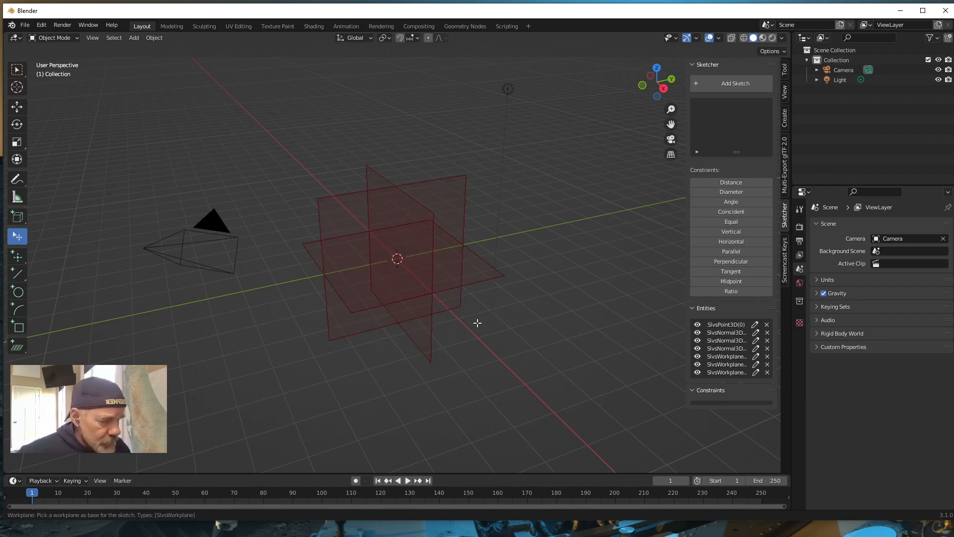
pyautogui.click(482, 281)
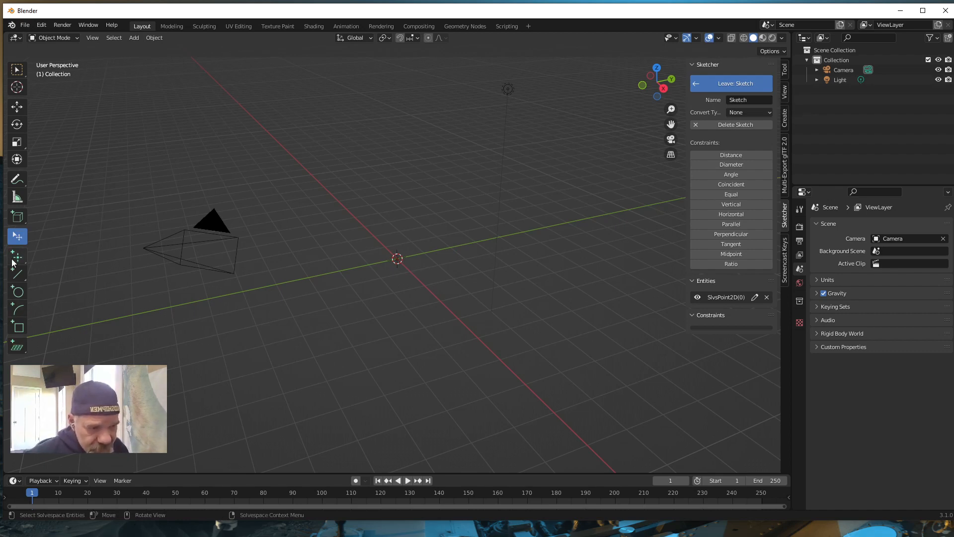
pyautogui.click(18, 328)
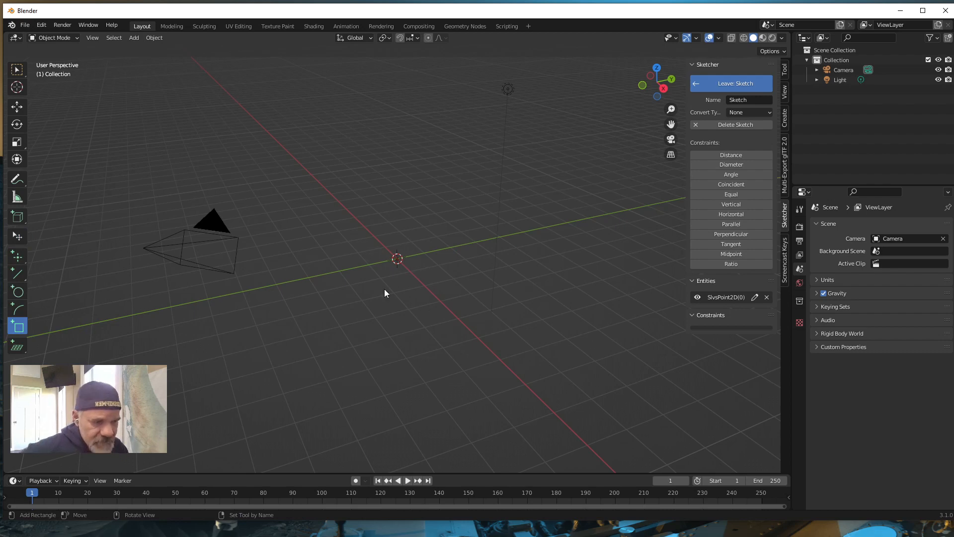
pyautogui.click(353, 300)
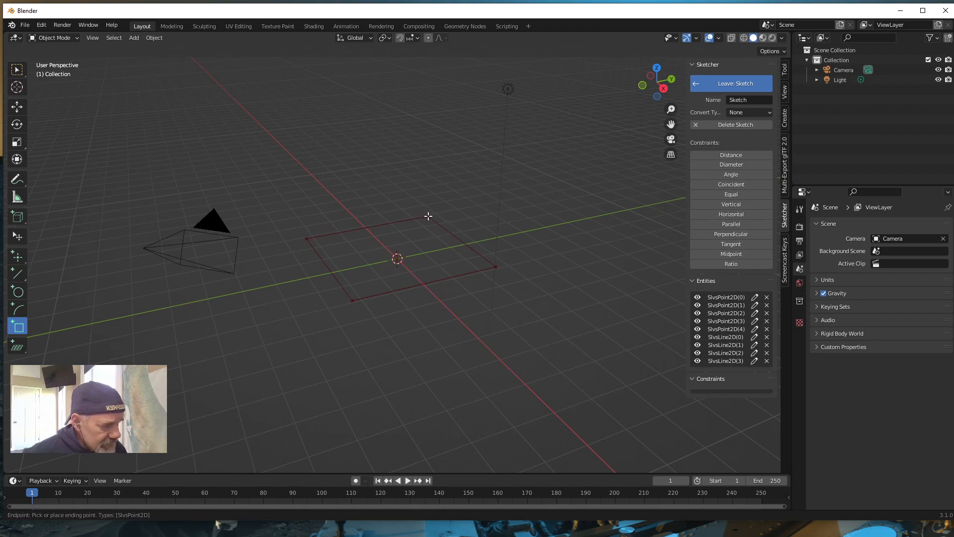
pyautogui.click(428, 216)
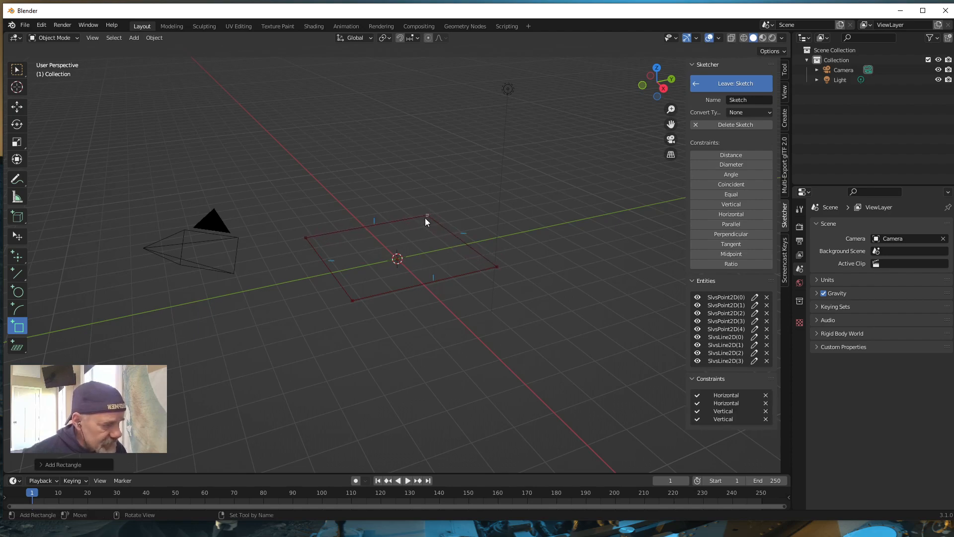
# Enlarge the rectangle by moving its positive-Y edge and its negative-X edge farther from the origin with Solvespace Select.
pyautogui.moveTo(478, 300)
pyautogui.mouseDown(button='middle')
pyautogui.moveTo(447, 320)
pyautogui.moveTo(343, 326)
pyautogui.moveTo(434, 337)
pyautogui.moveTo(496, 326)
pyautogui.moveTo(478, 310)
pyautogui.mouseUp(button='middle')
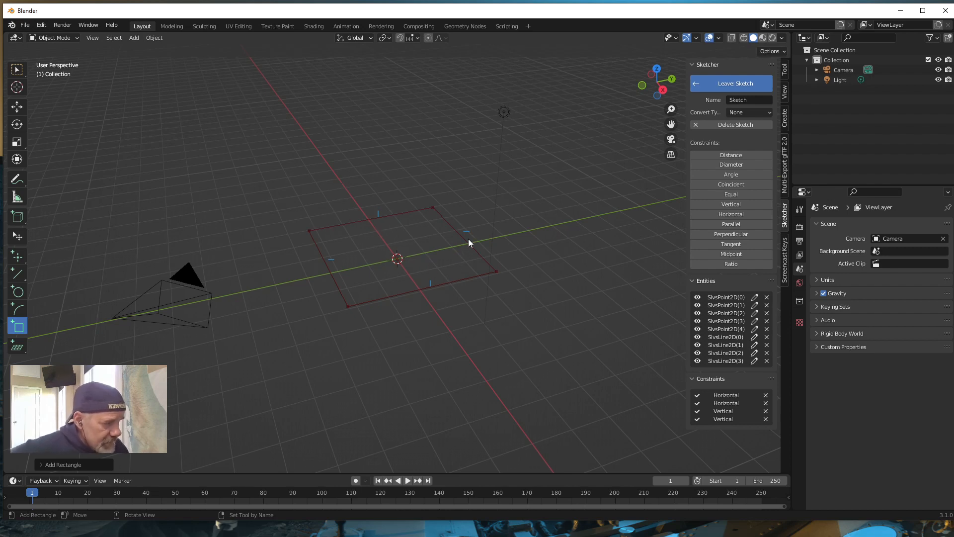
pyautogui.click(18, 236)
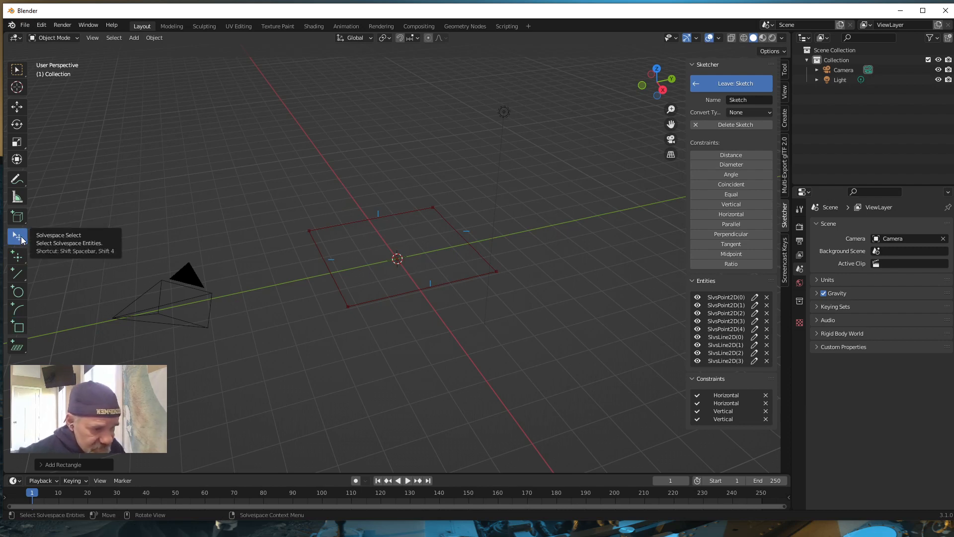
pyautogui.click(477, 252)
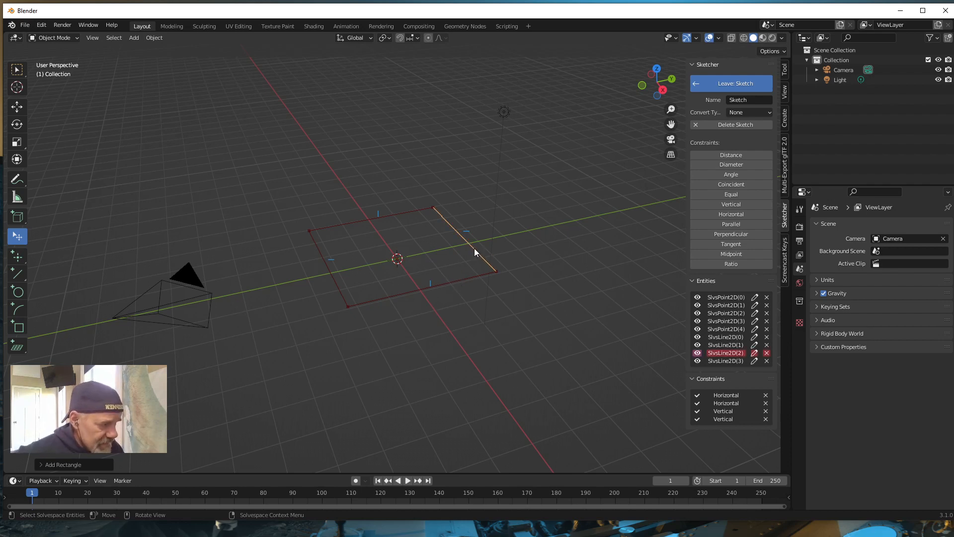
pyautogui.moveTo(476, 249)
pyautogui.mouseDown()
pyautogui.moveTo(598, 219)
pyautogui.moveTo(465, 247)
pyautogui.moveTo(590, 214)
pyautogui.moveTo(556, 219)
pyautogui.mouseUp()
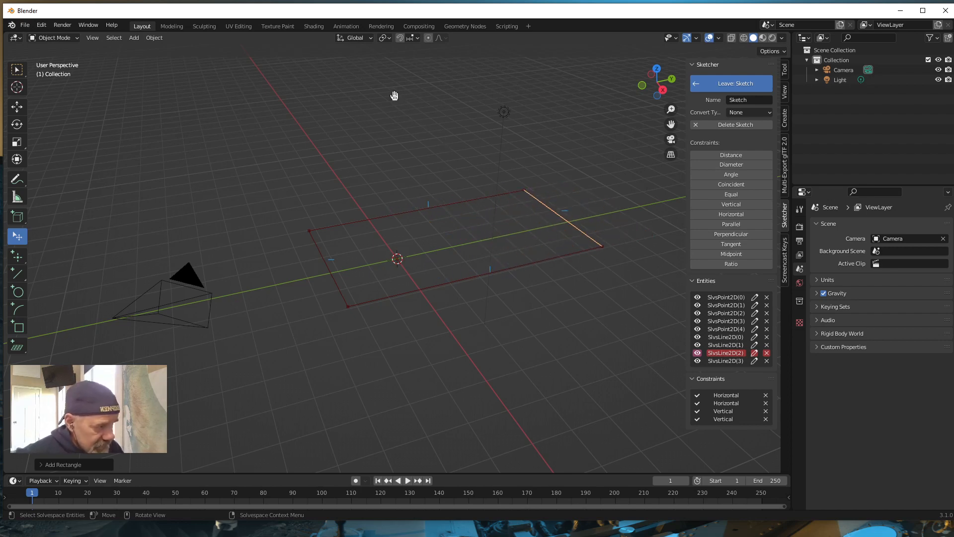
pyautogui.moveTo(394, 95)
pyautogui.mouseDown()
pyautogui.moveTo(426, 113)
pyautogui.moveTo(457, 166)
pyautogui.moveTo(452, 180)
pyautogui.mouseUp()
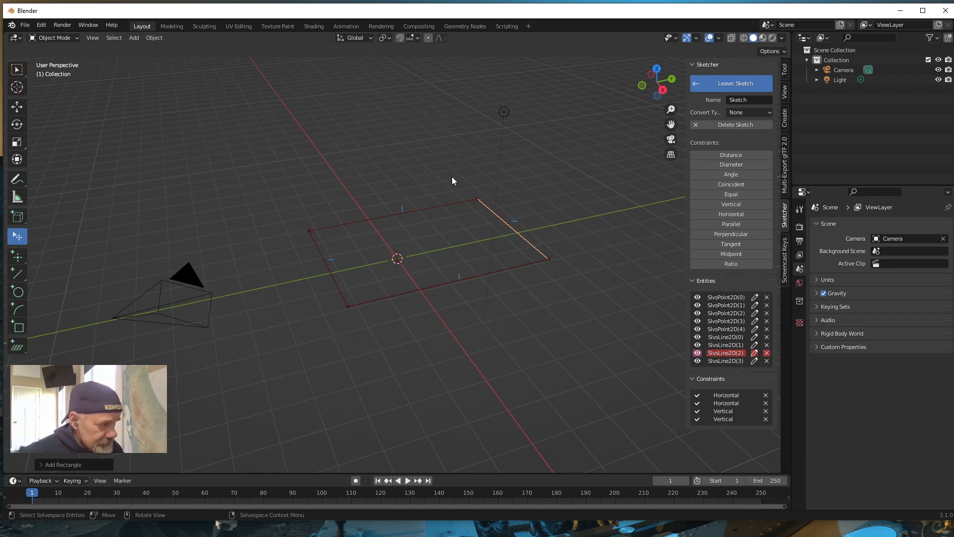
pyautogui.click(423, 210)
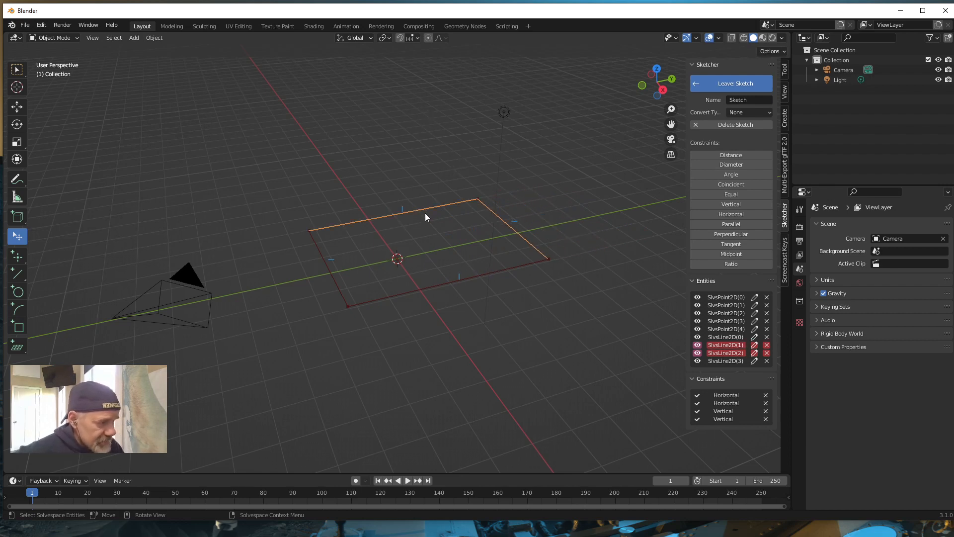
pyautogui.click(499, 218)
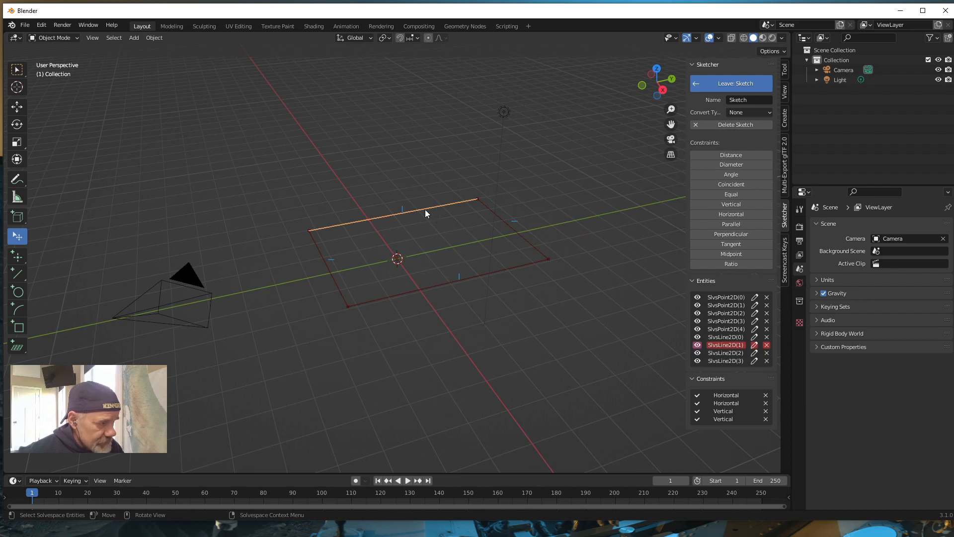
pyautogui.moveTo(424, 211)
pyautogui.mouseDown()
pyautogui.moveTo(354, 119)
pyautogui.moveTo(371, 174)
pyautogui.moveTo(330, 111)
pyautogui.moveTo(380, 194)
pyautogui.moveTo(378, 181)
pyautogui.mouseUp()
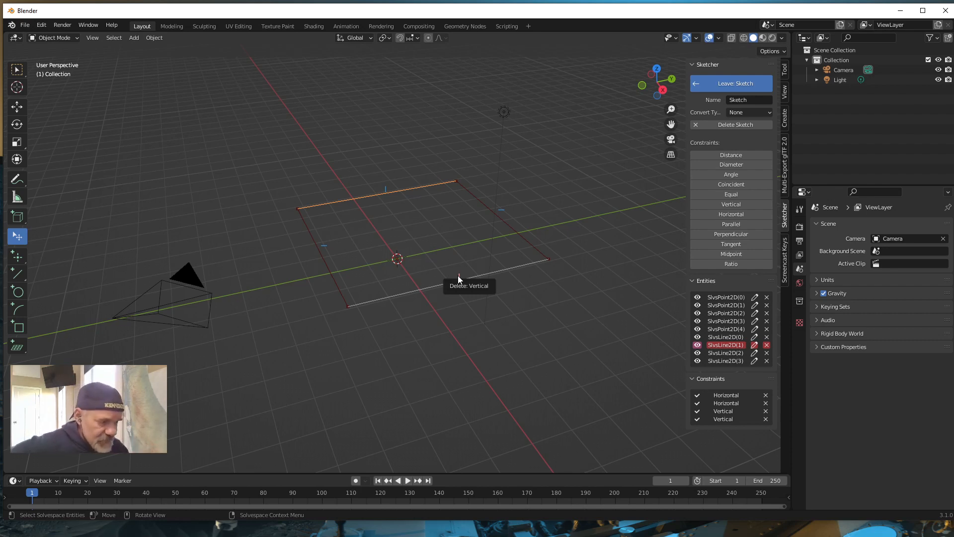
pyautogui.click(326, 269)
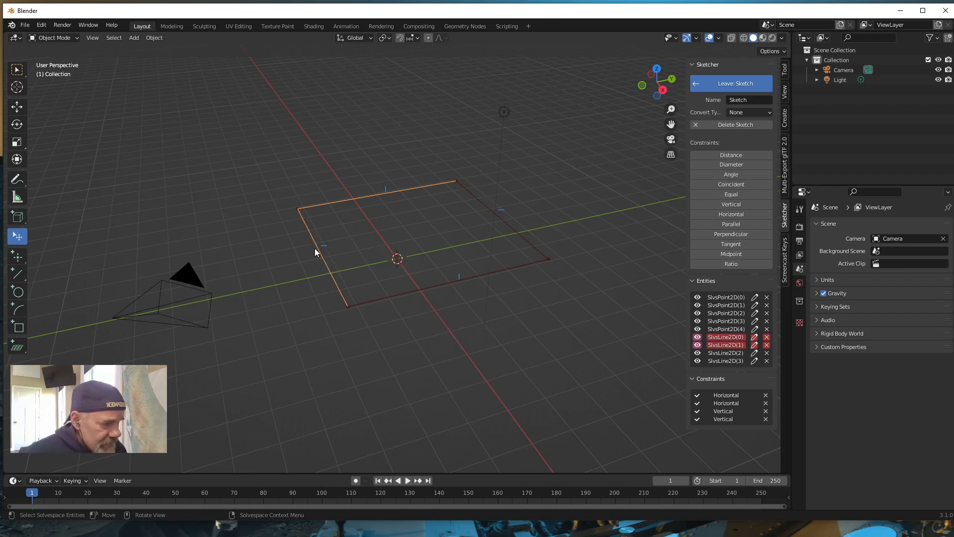
pyautogui.click(338, 201)
pyautogui.click(529, 187)
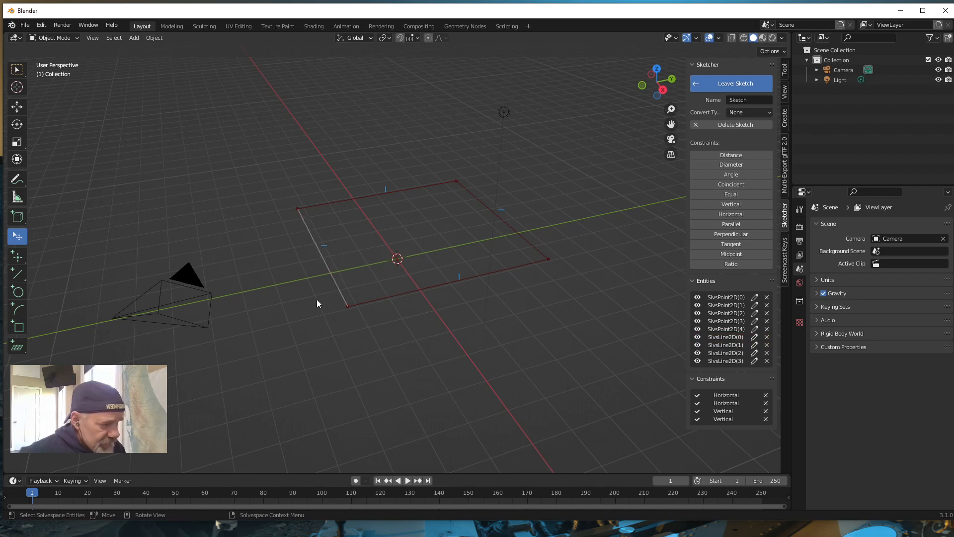
# Add a distance constraint between the two corners of the rectangle's negative-Y edge and set it to 5 m.
pyautogui.click(732, 155)
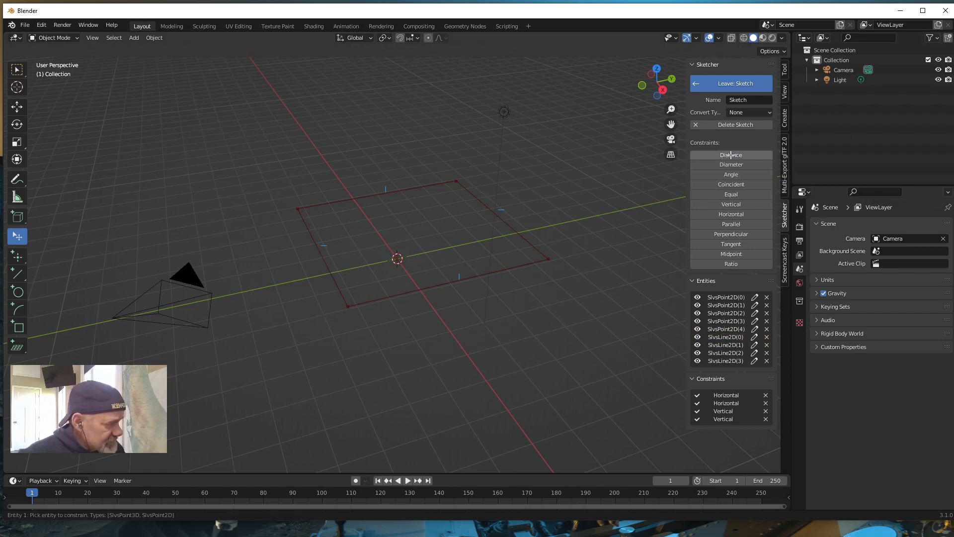
pyautogui.click(349, 306)
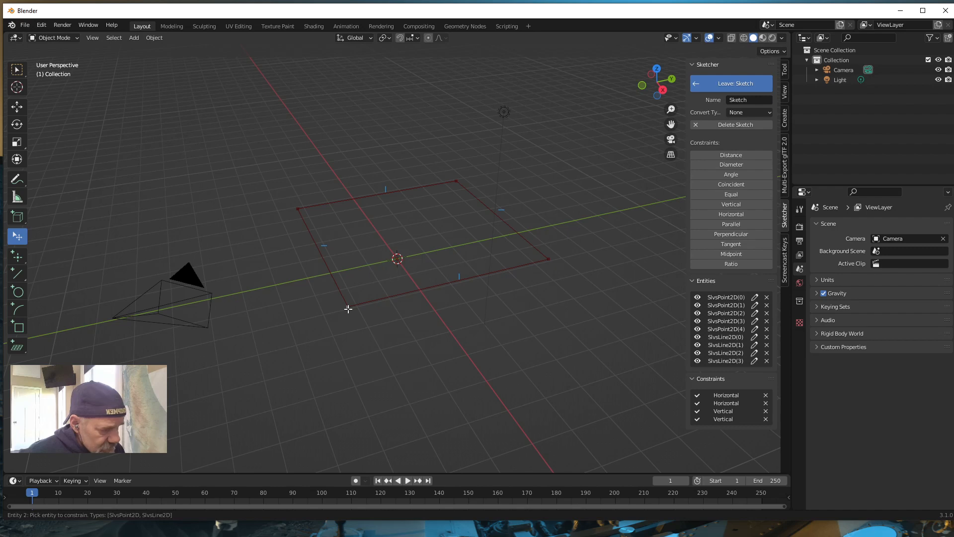
pyautogui.click(299, 210)
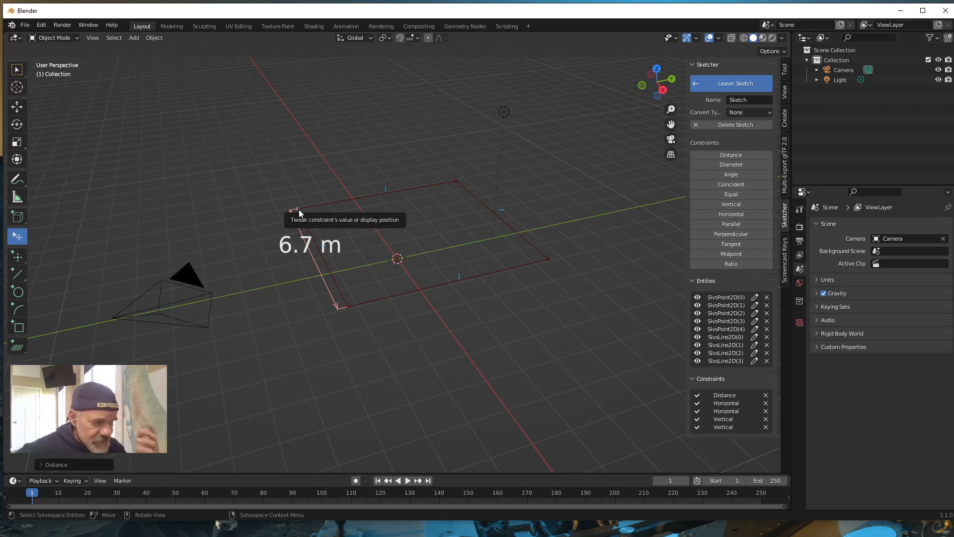
pyautogui.click(288, 245)
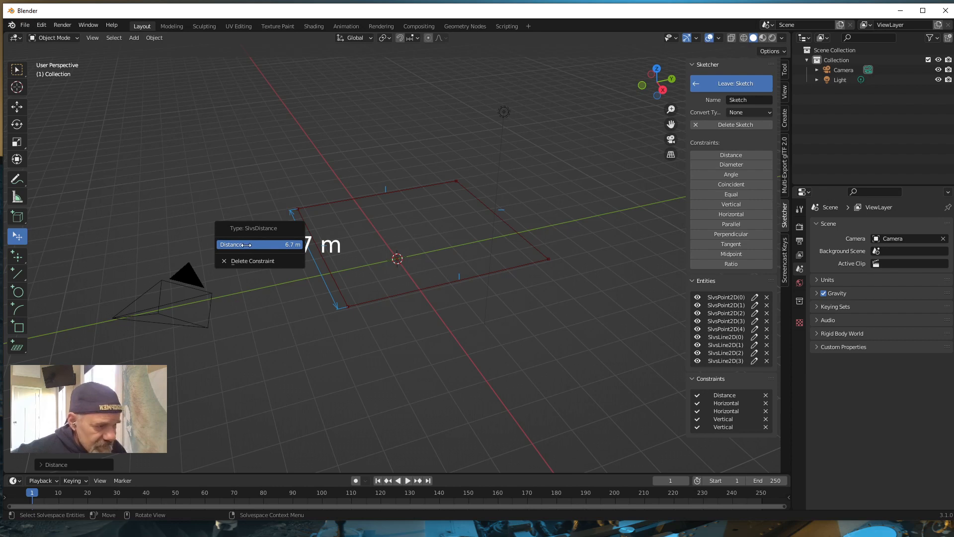
pyautogui.click(276, 245)
pyautogui.write('5')
pyautogui.press('Return')
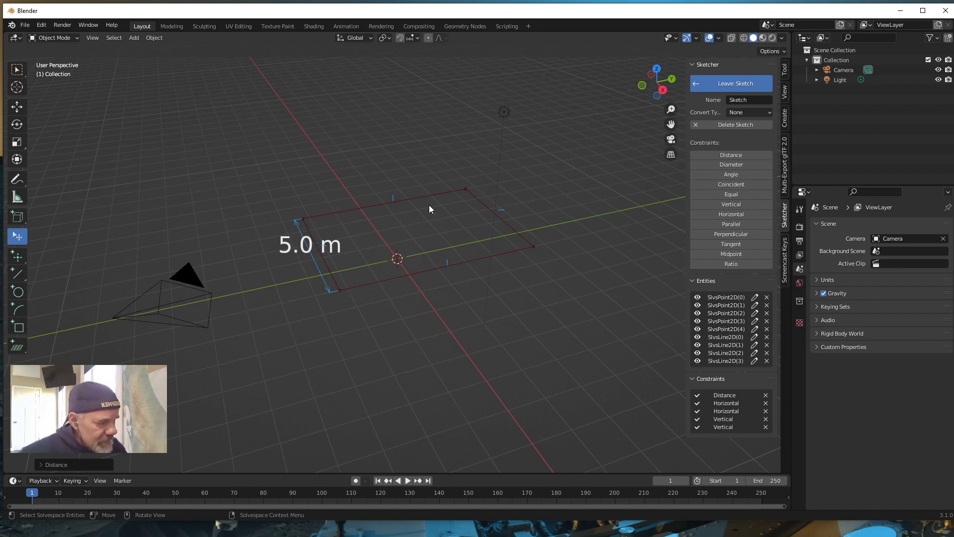
# Constrain the distance between the end points of the rectangle's negative-X edge to 5 m.
pyautogui.click(736, 154)
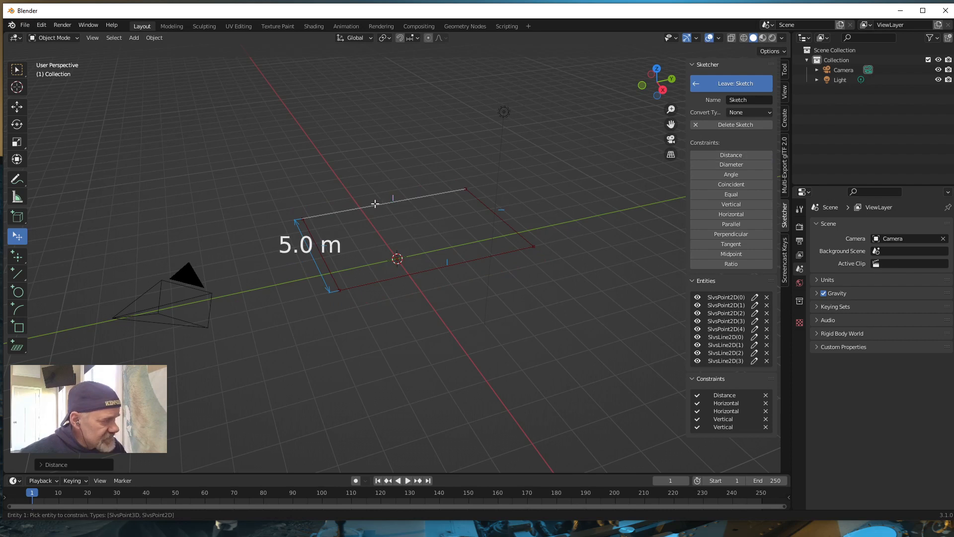
pyautogui.click(302, 219)
pyautogui.click(464, 189)
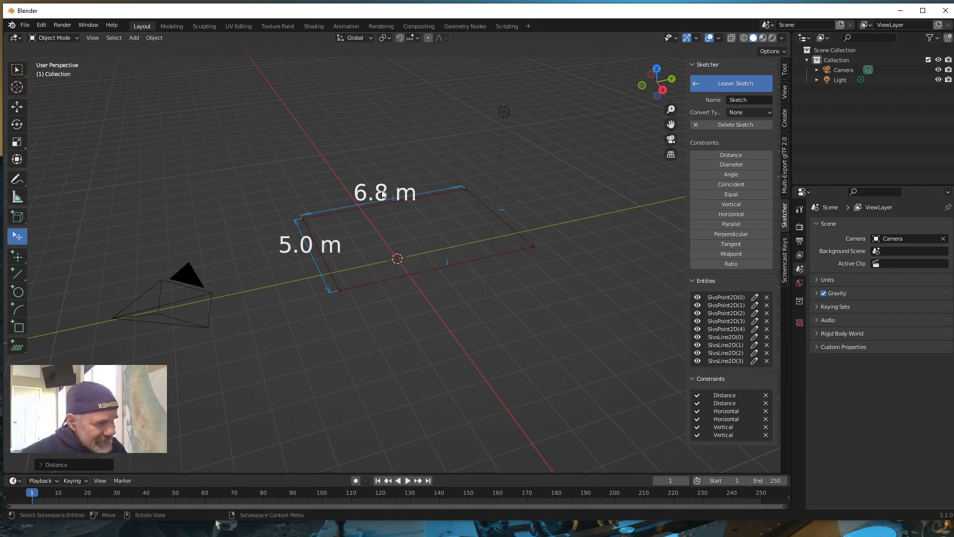
pyautogui.rightClick(362, 192)
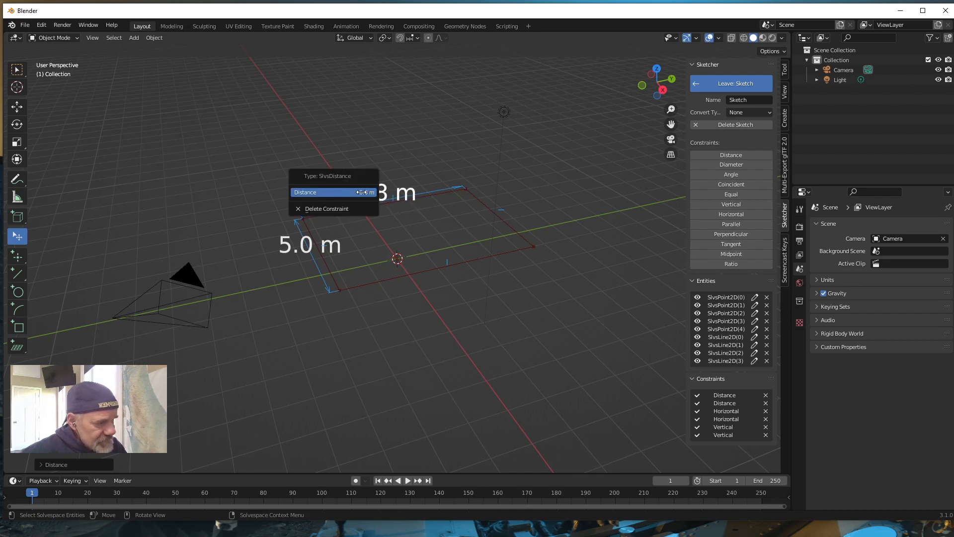
pyautogui.click(362, 192)
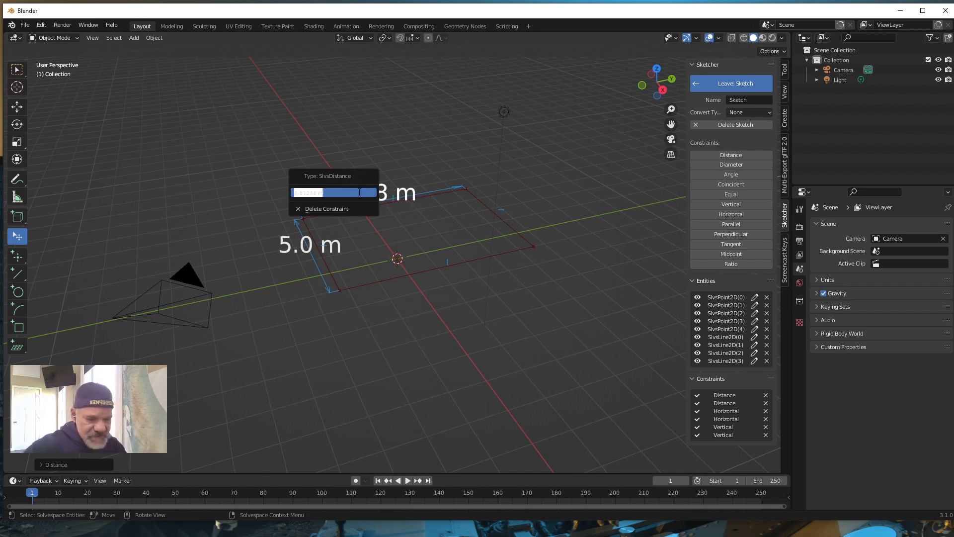
pyautogui.write('5')
pyautogui.press('Return')
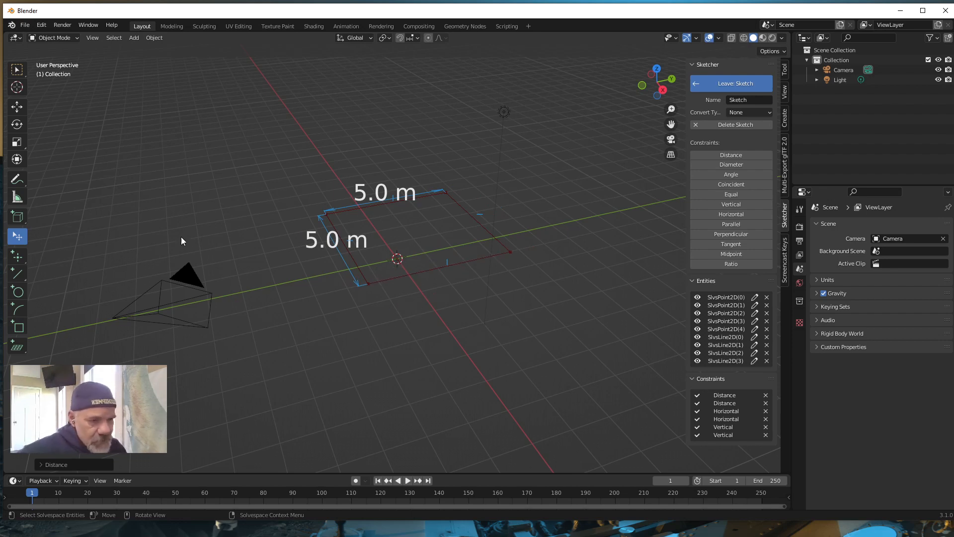
# Draw a single diagonal line from the rectangle's positive-X, negative-Y corner to the opposite corner.
pyautogui.click(15, 274)
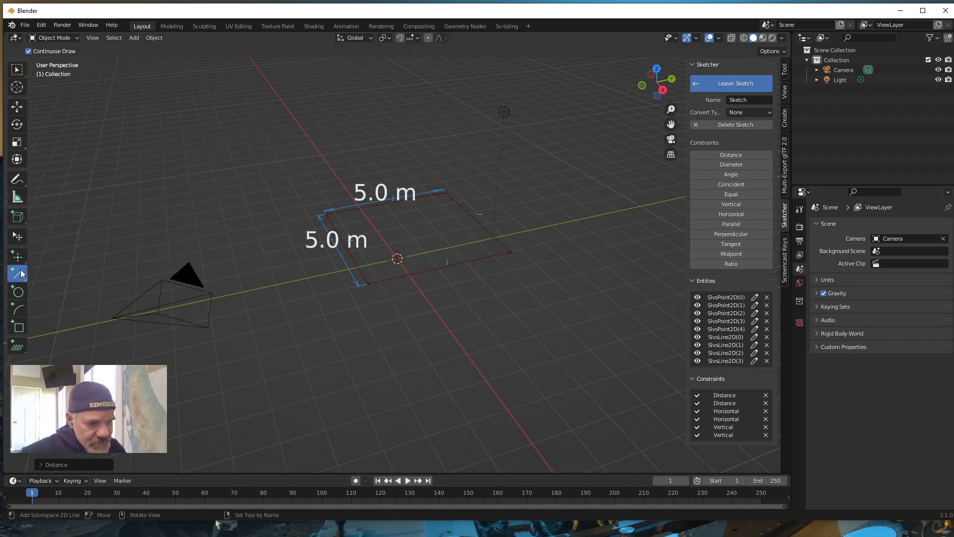
pyautogui.click(446, 194)
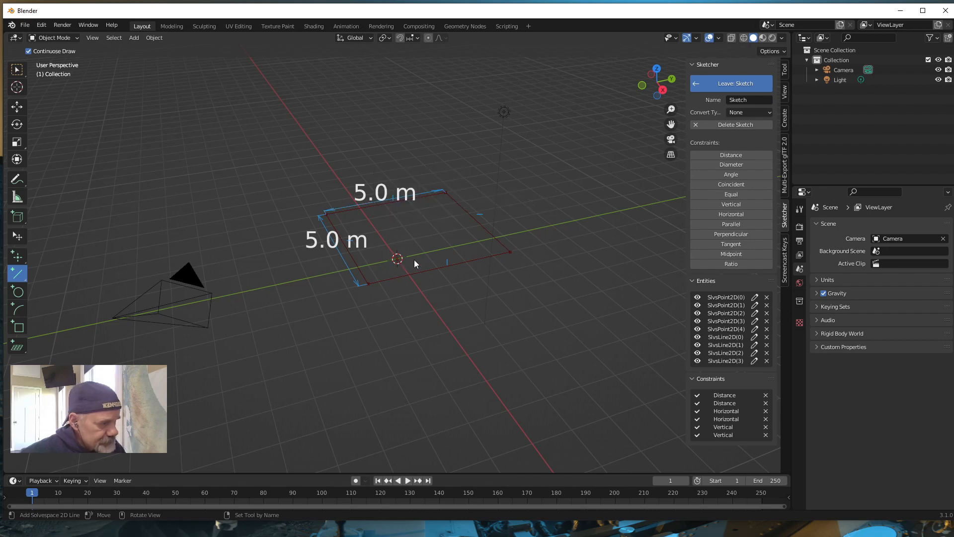
pyautogui.click(447, 195)
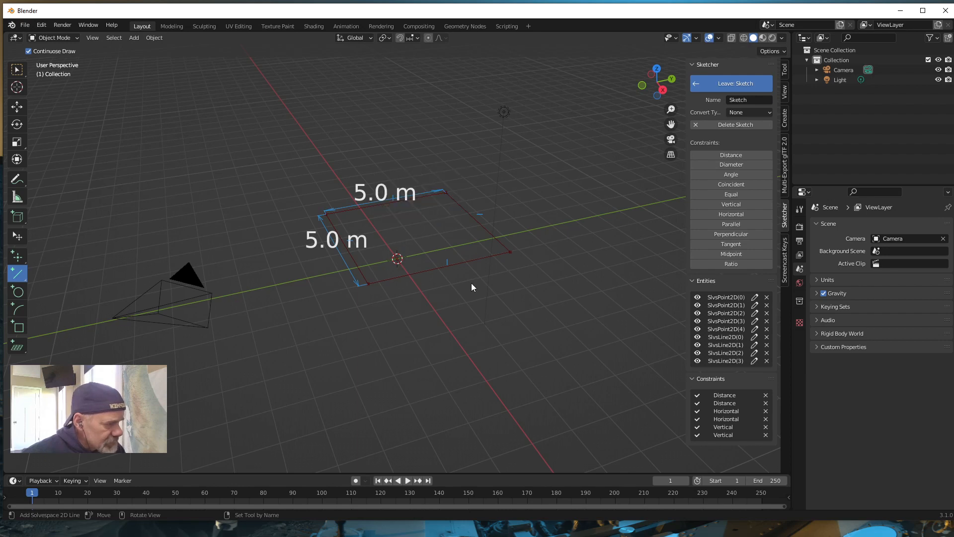
pyautogui.scroll(2, 458, 215)
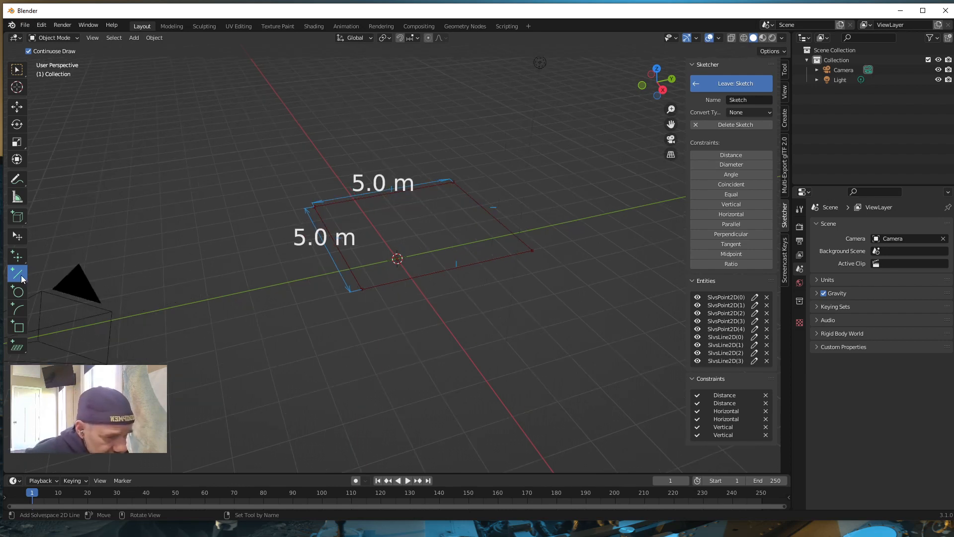
pyautogui.click(362, 291)
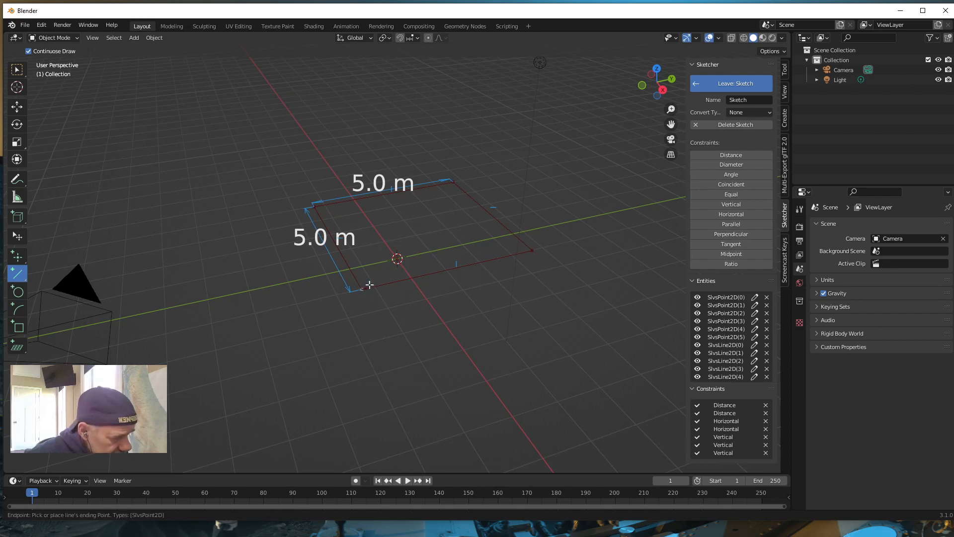
pyautogui.click(452, 185)
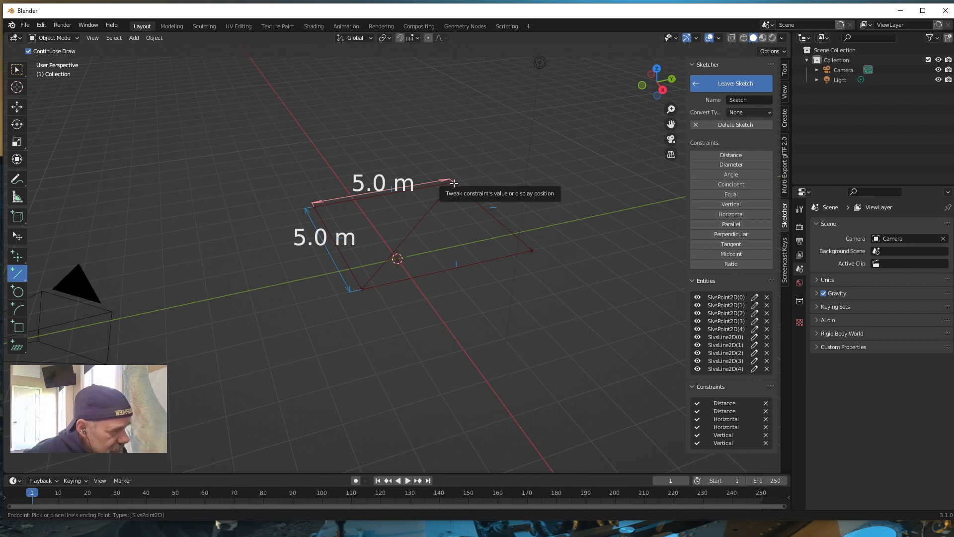
pyautogui.press('Escape')
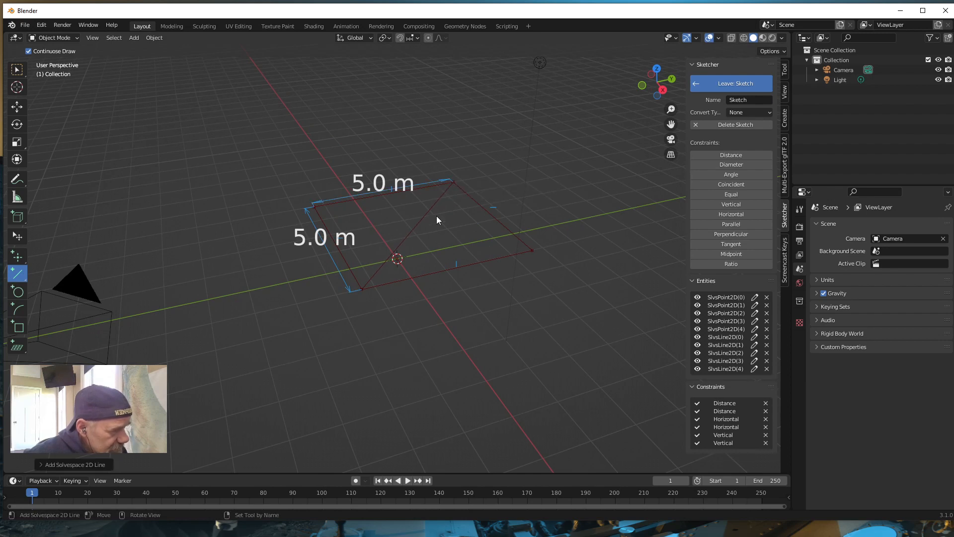
pyautogui.moveTo(431, 248)
pyautogui.mouseDown(button='middle')
pyautogui.moveTo(446, 320)
pyautogui.moveTo(360, 306)
pyautogui.mouseUp(button='middle')
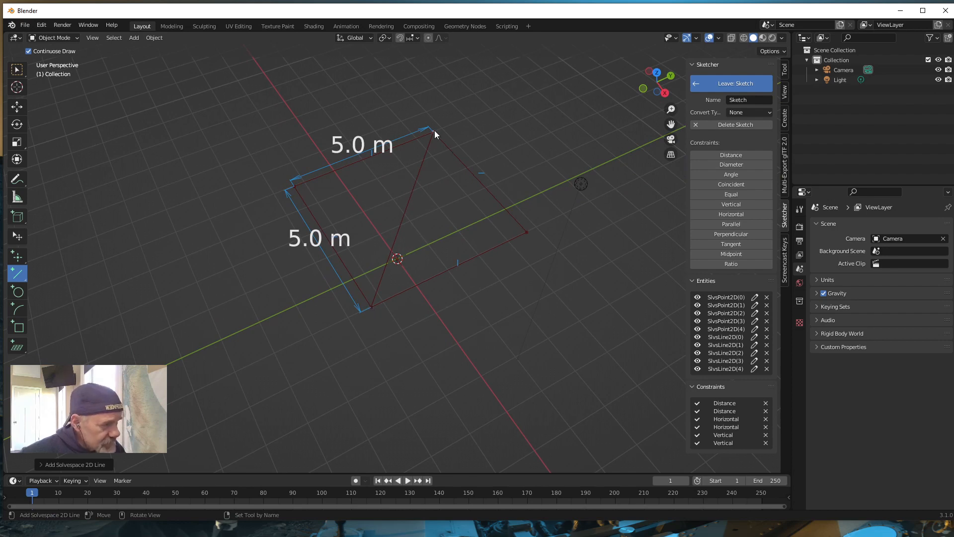
pyautogui.click(406, 211)
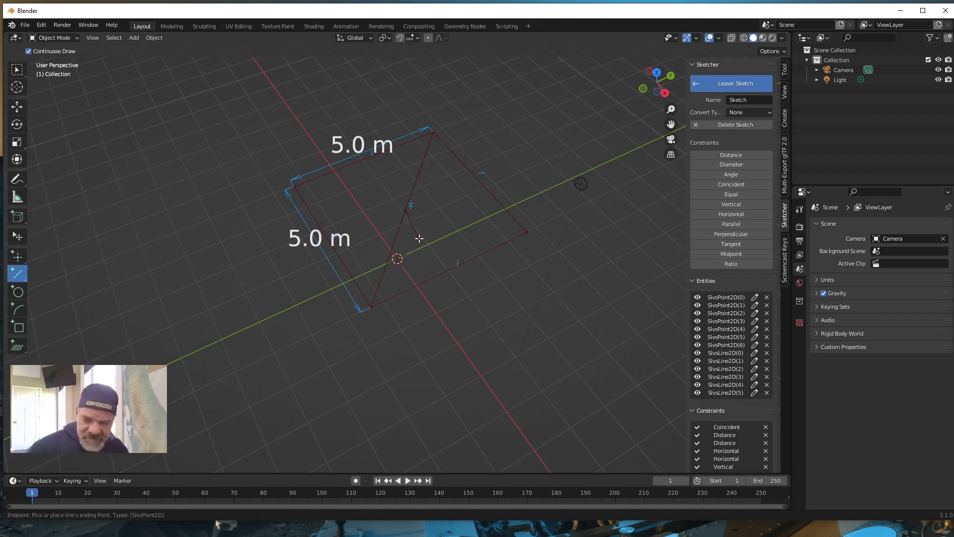
pyautogui.press('Escape')
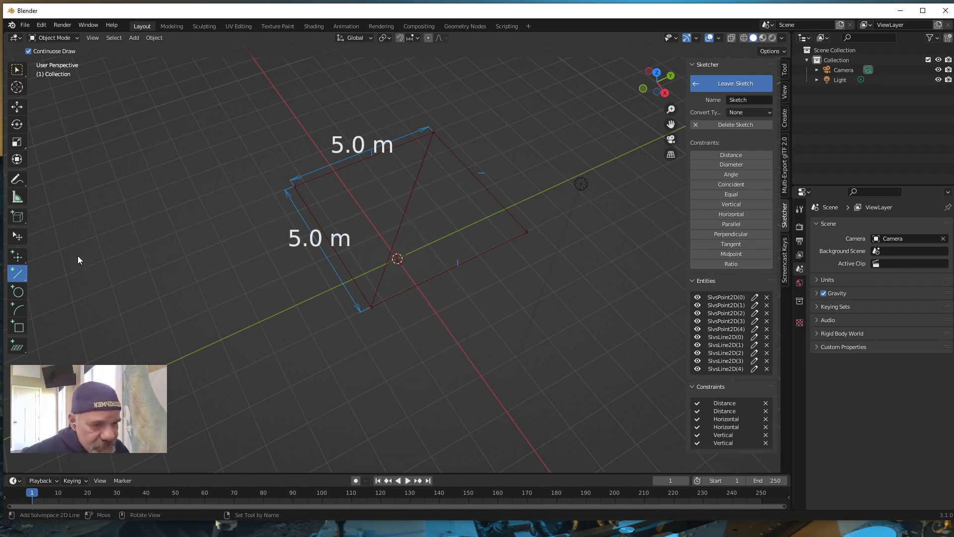
# Select the diagonal line with Solvespace Select and turn it into construction geometry.
pyautogui.click(12, 236)
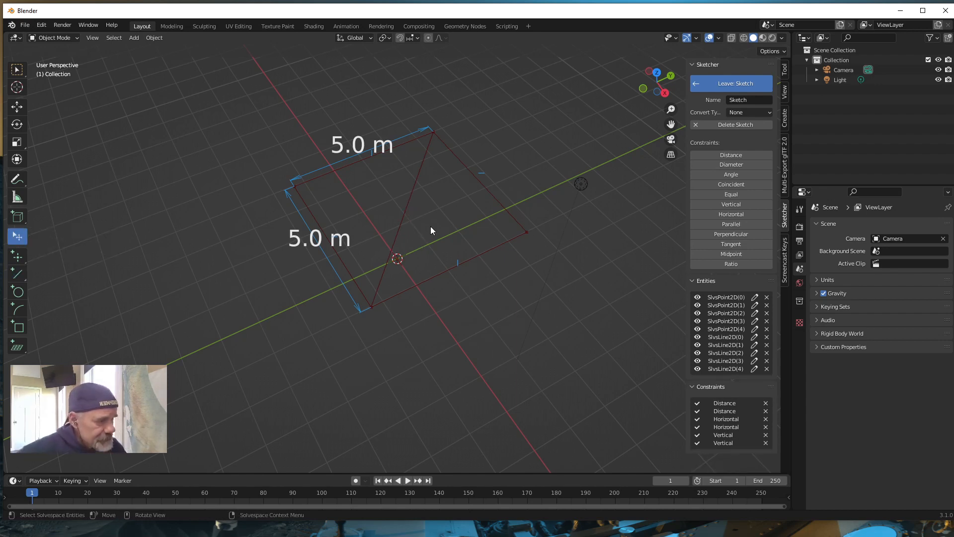
pyautogui.click(404, 220)
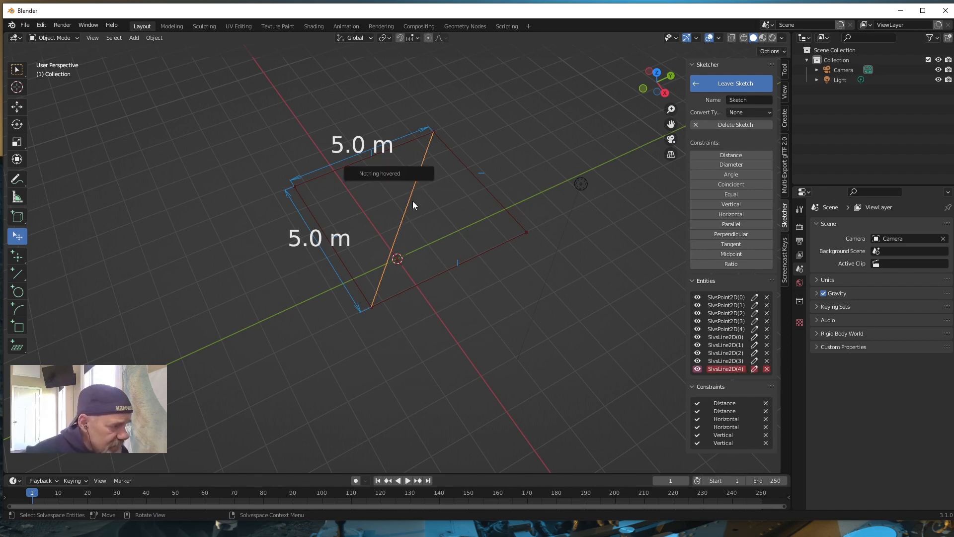
pyautogui.rightClick(403, 212)
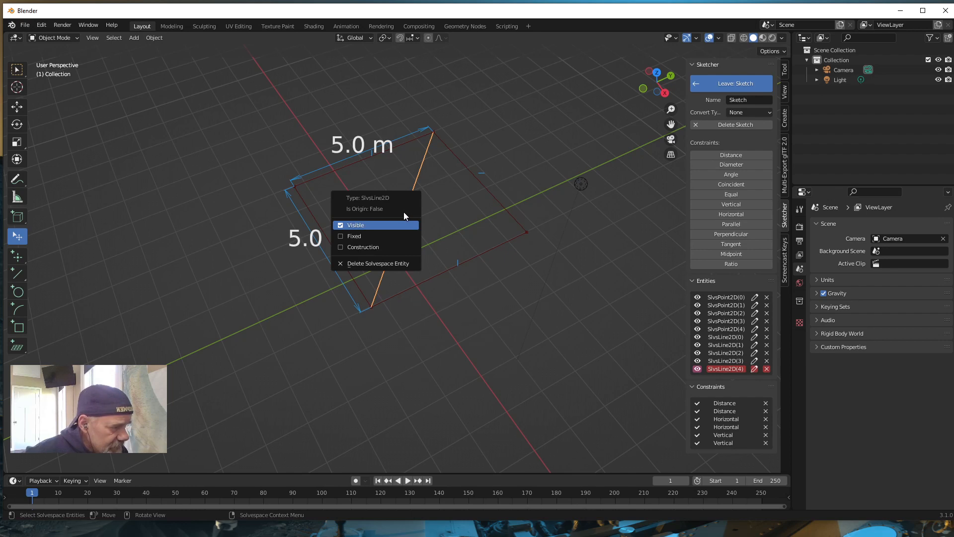
pyautogui.click(339, 246)
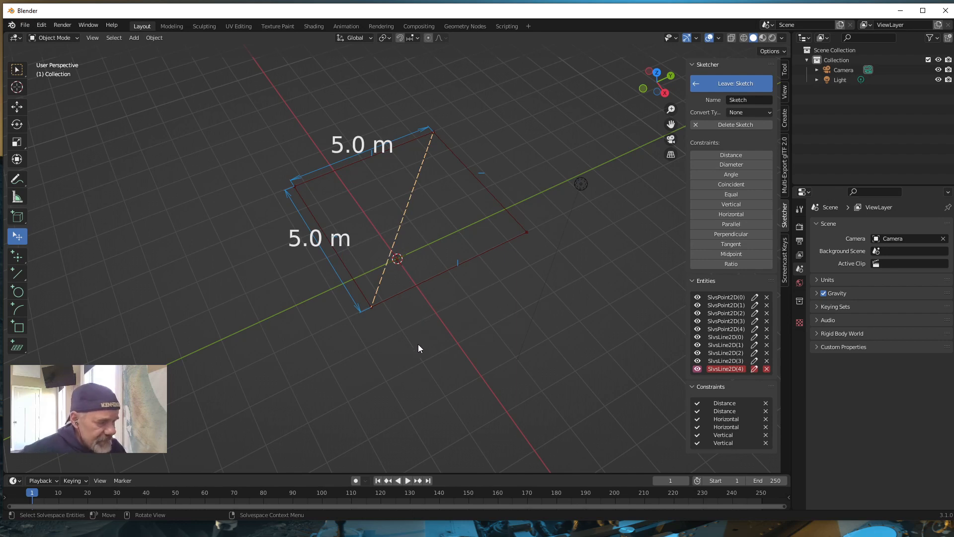
# Add the origin point to the selected diagonal and apply a Midpoint constraint to centre the square on the origin.
pyautogui.click(396, 258)
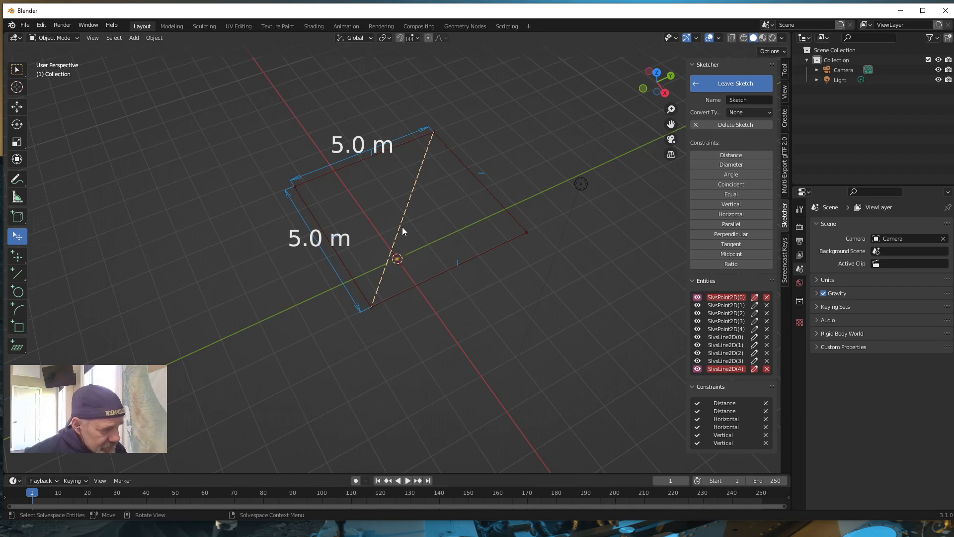
pyautogui.click(729, 253)
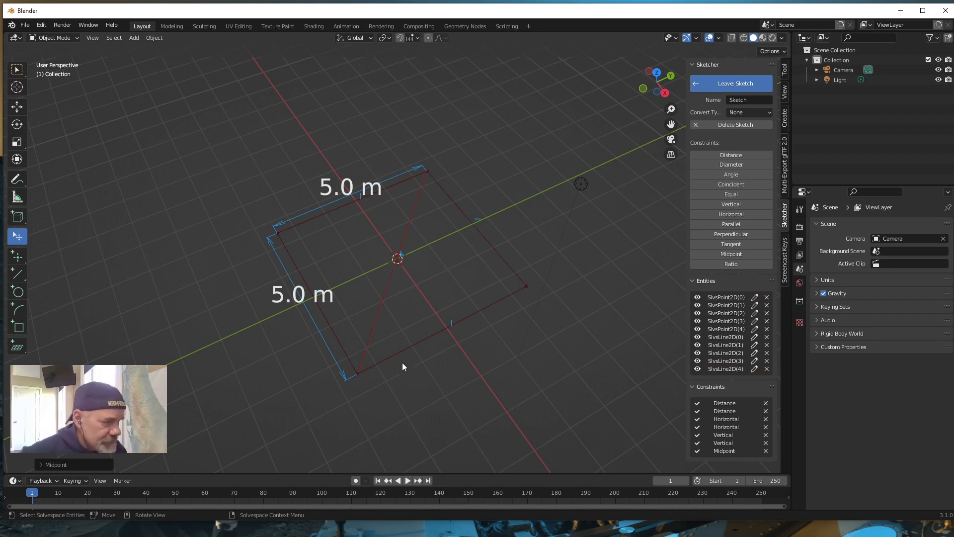
pyautogui.moveTo(433, 411)
pyautogui.mouseDown(button='middle')
pyautogui.moveTo(444, 375)
pyautogui.moveTo(430, 389)
pyautogui.moveTo(435, 381)
pyautogui.mouseUp(button='middle')
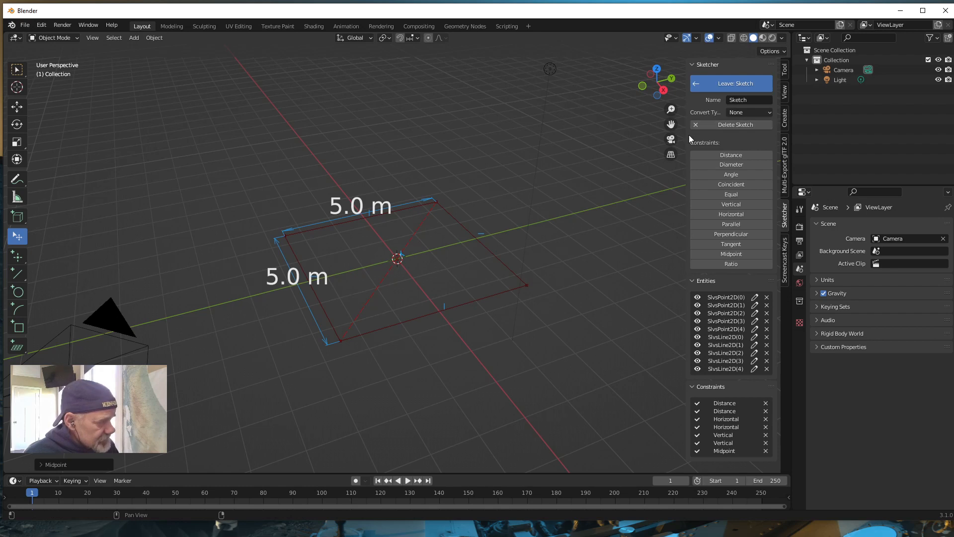
# Set the sketch's convert type to Mesh with Fill Shape enabled and leave the sketch.
pyautogui.moveTo(687, 139); pyautogui.dragTo(633, 140)
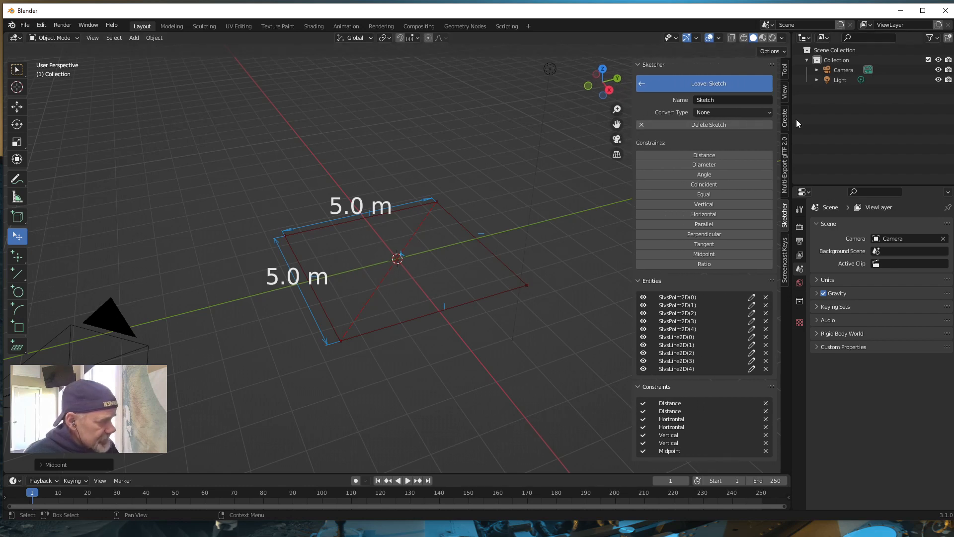
pyautogui.click(769, 113)
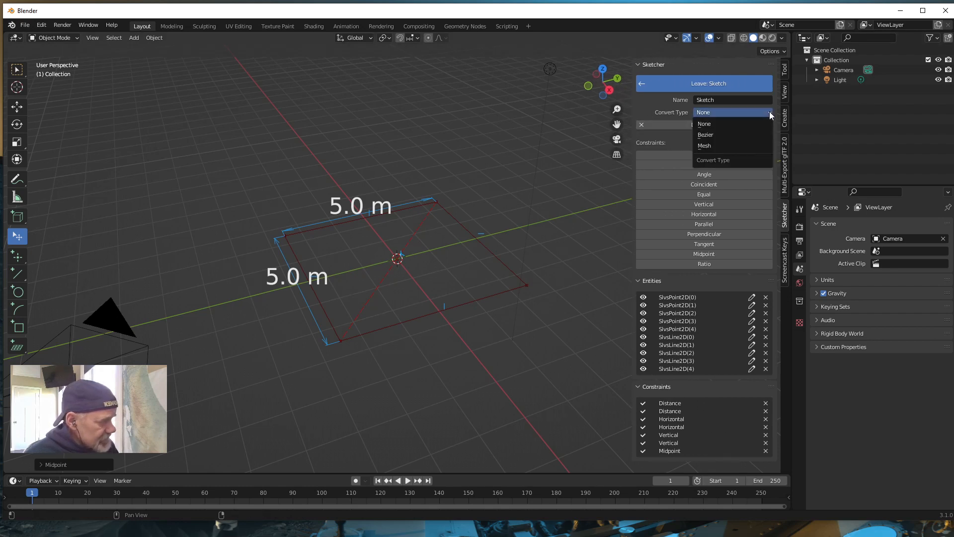
pyautogui.click(711, 145)
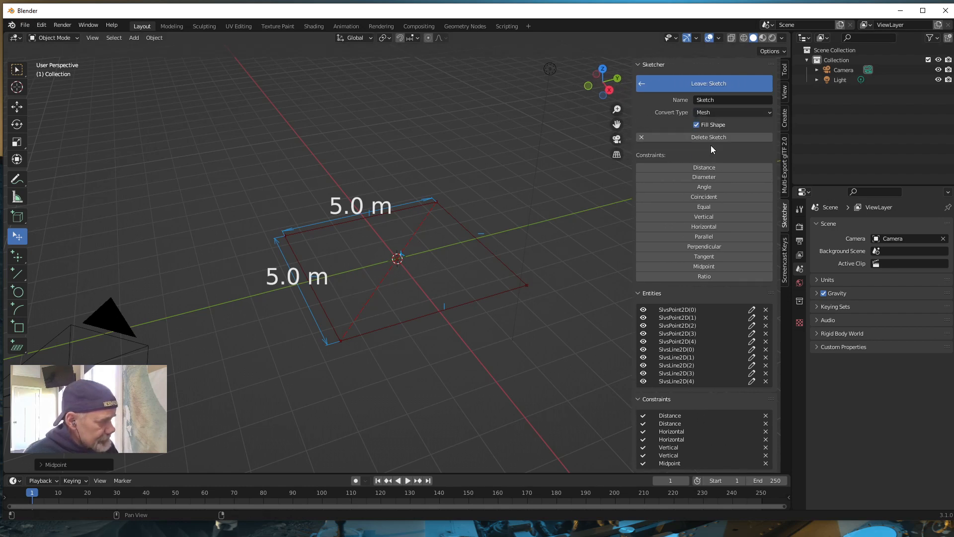
pyautogui.click(708, 83)
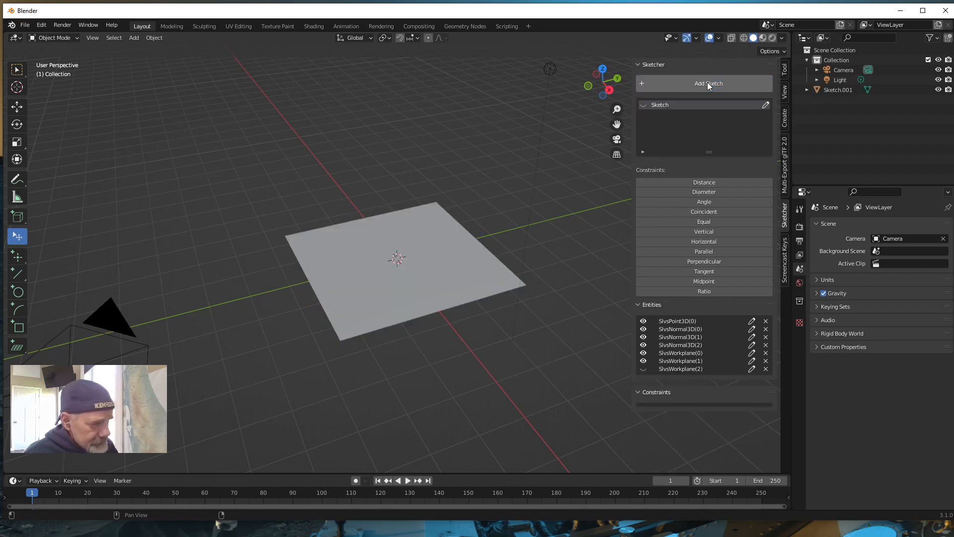
pyautogui.moveTo(406, 372); pyautogui.dragTo(424, 360, button='middle')
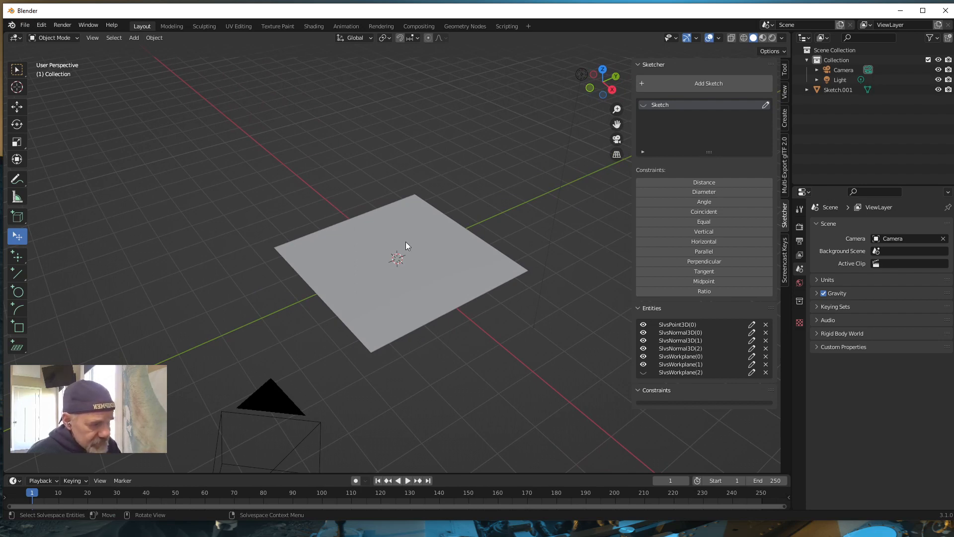
pyautogui.moveTo(319, 326)
pyautogui.mouseDown(button='middle')
pyautogui.moveTo(319, 306)
pyautogui.moveTo(318, 319)
pyautogui.mouseUp(button='middle')
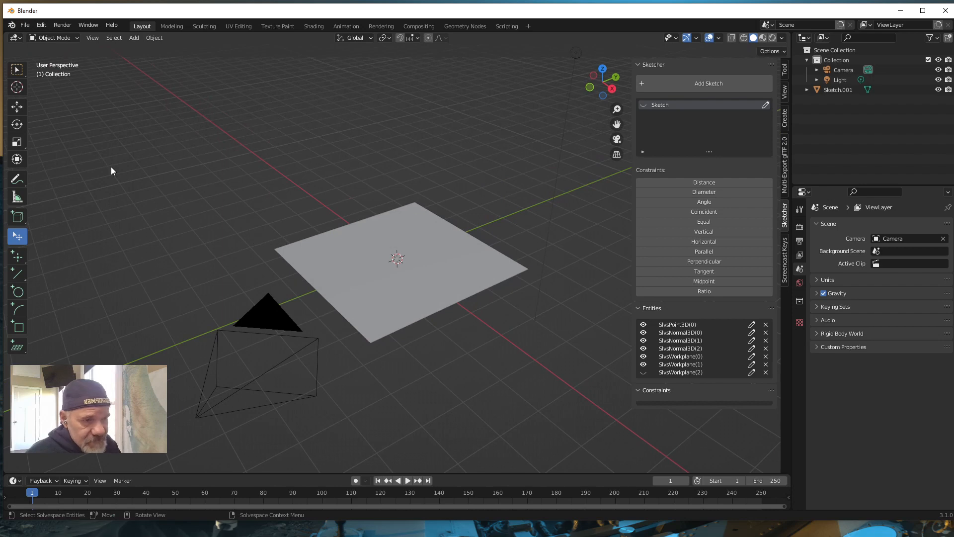
# Select the converted square mesh with the Select Box tool and add a Solidify modifier to it.
pyautogui.click(16, 74)
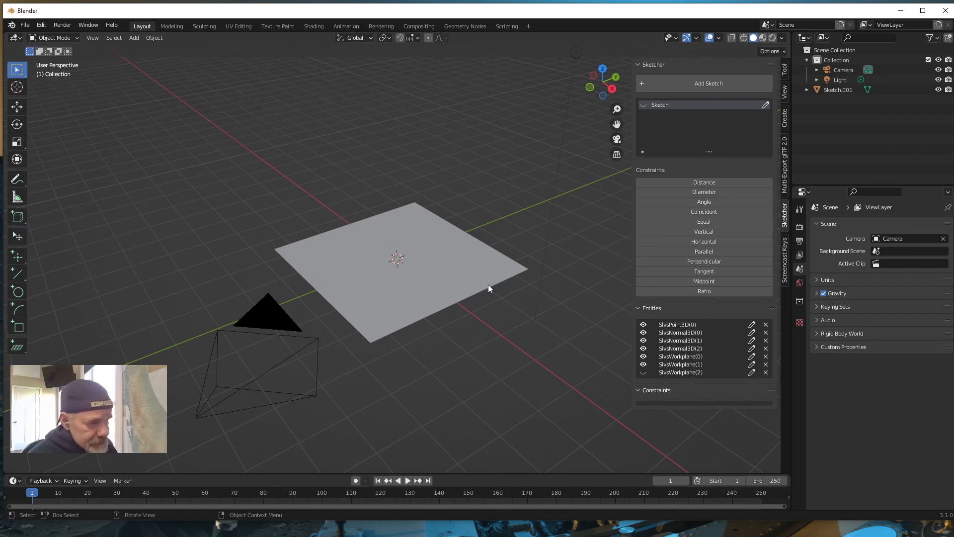
pyautogui.click(455, 282)
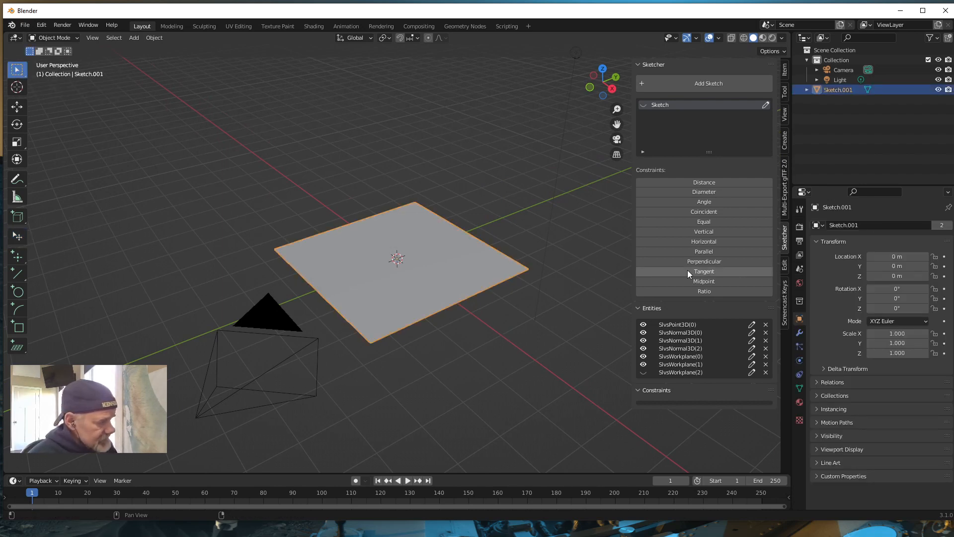
pyautogui.click(801, 332)
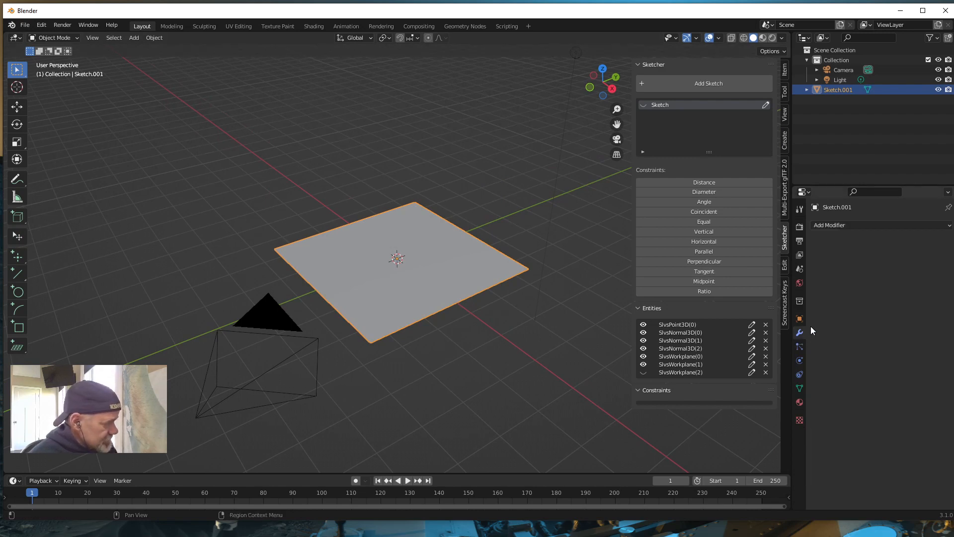
pyautogui.click(834, 224)
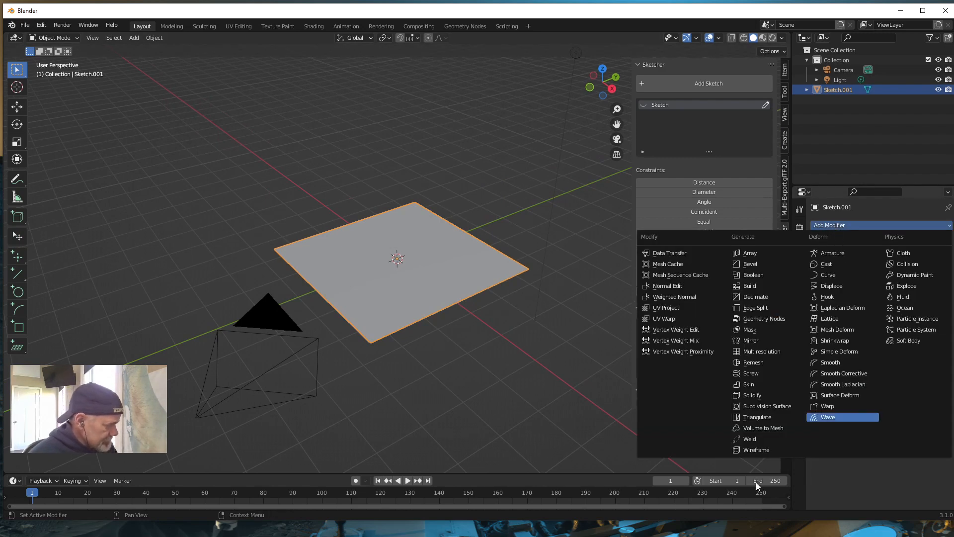
pyautogui.click(842, 227)
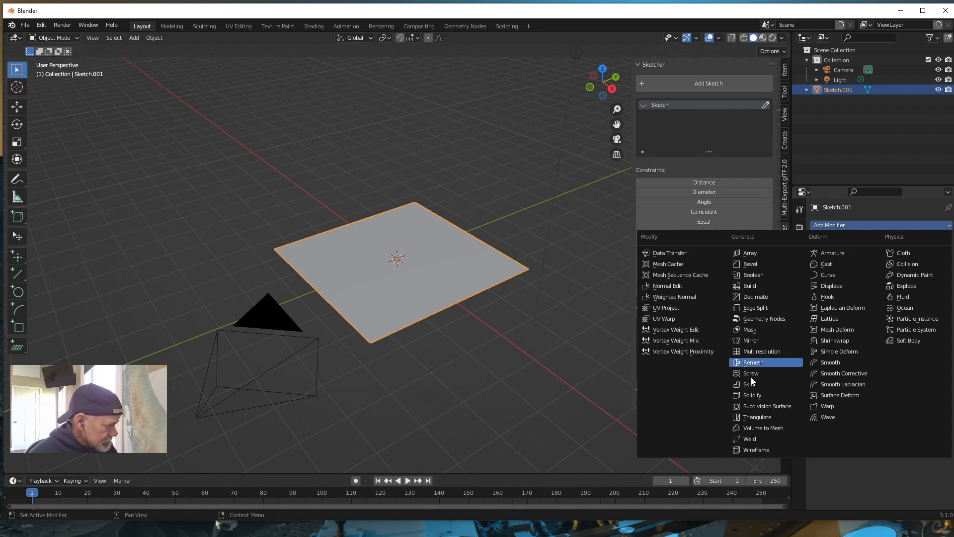
pyautogui.click(754, 395)
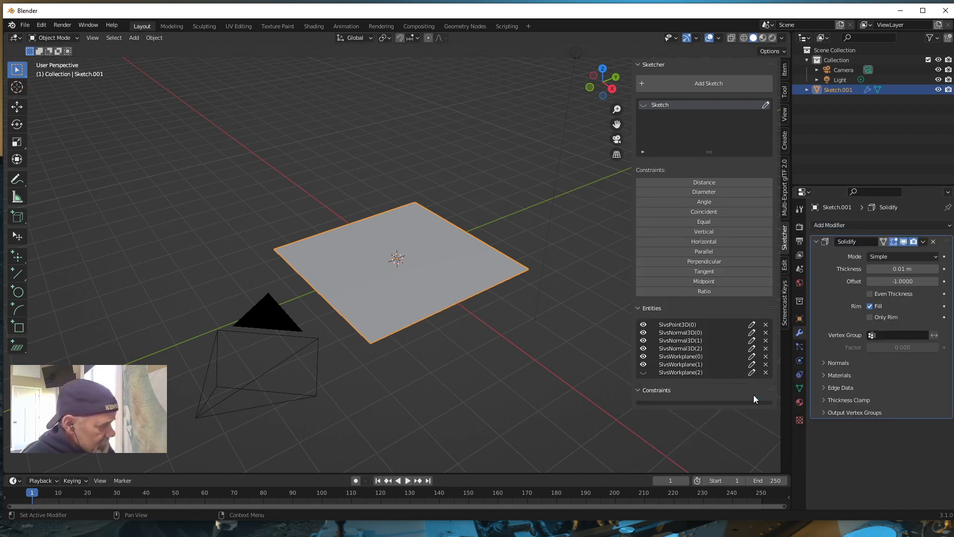
# Set the Solidify modifier's offset to 1 and its thickness to 5 m.
pyautogui.doubleClick(896, 281)
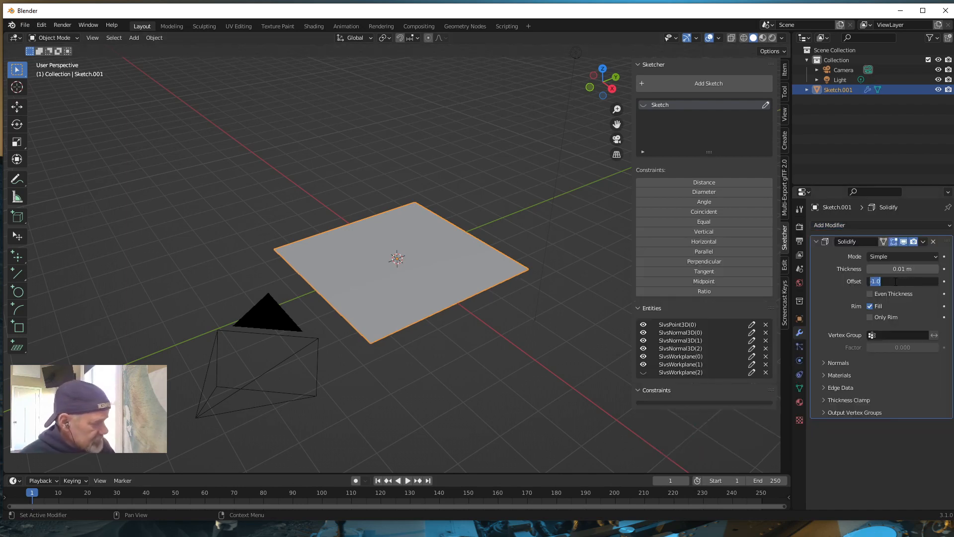
pyautogui.write('1')
pyautogui.press('Return')
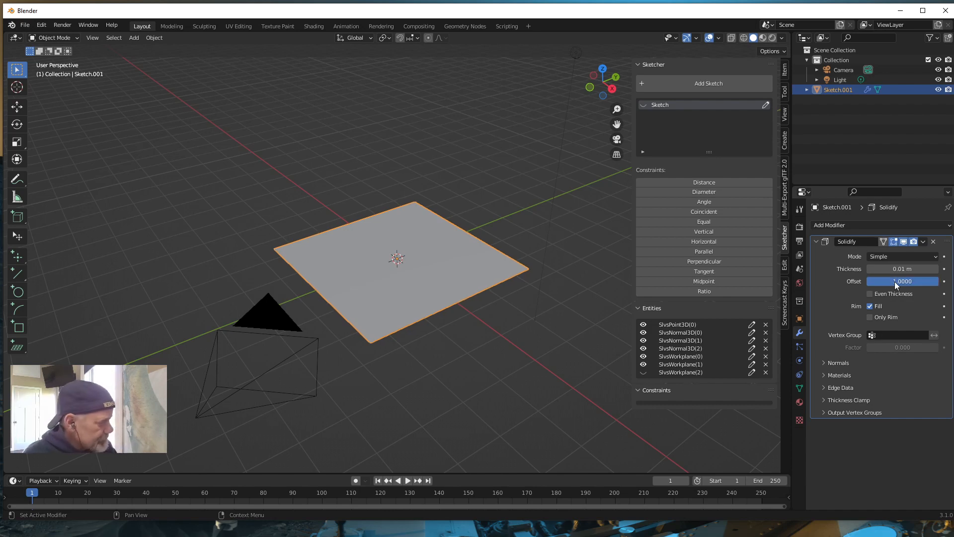
pyautogui.doubleClick(902, 270)
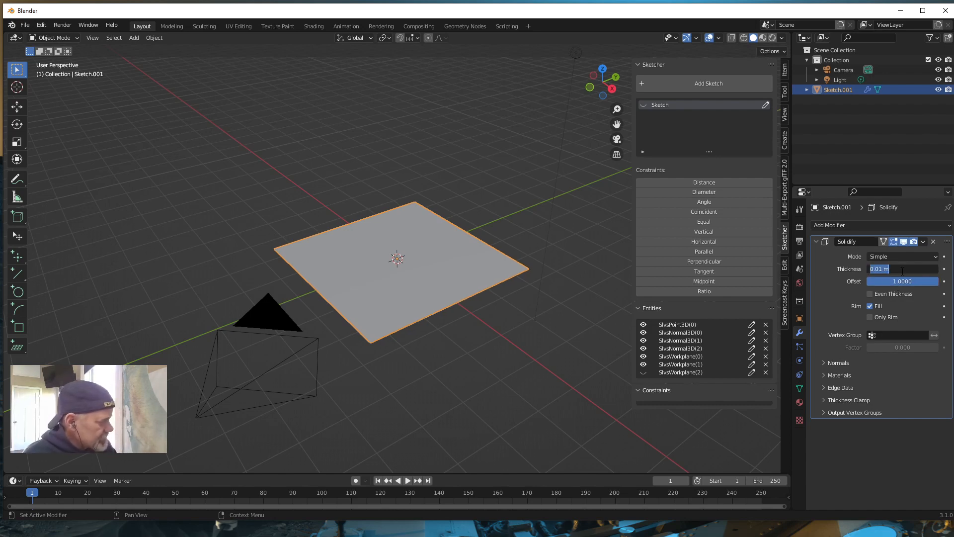
pyautogui.write('2')
pyautogui.press('Return')
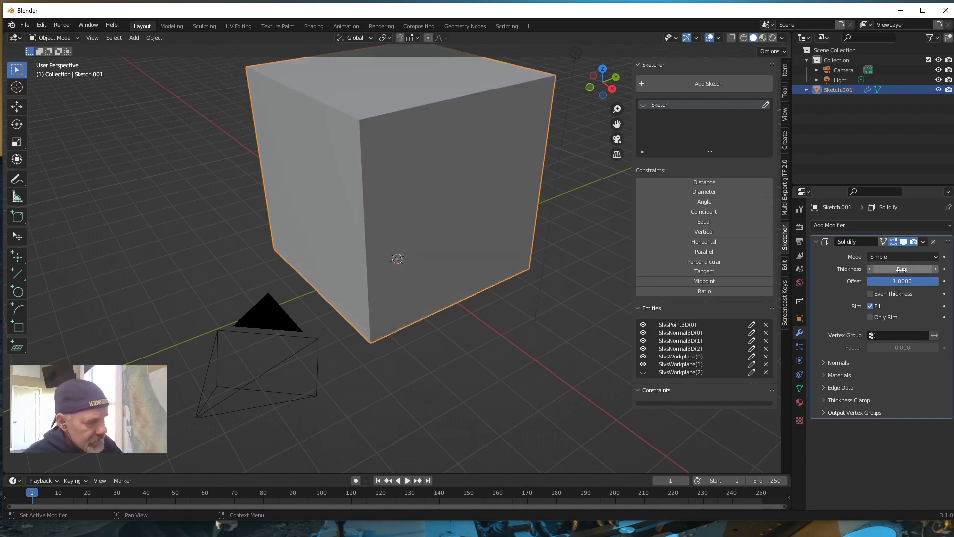
pyautogui.scroll(-3, 377, 250)
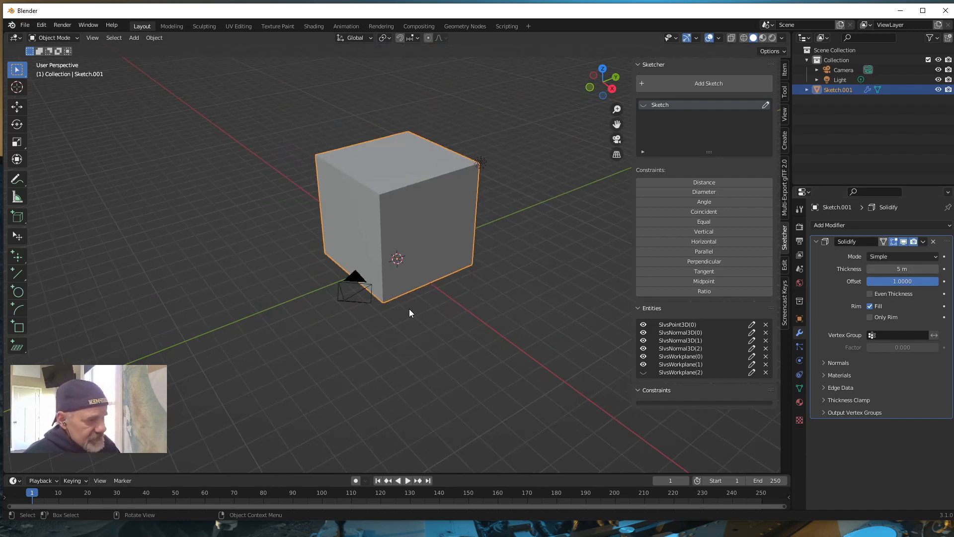
pyautogui.moveTo(410, 309)
pyautogui.mouseDown(button='middle')
pyautogui.moveTo(335, 286)
pyautogui.moveTo(383, 311)
pyautogui.moveTo(404, 308)
pyautogui.mouseUp(button='middle')
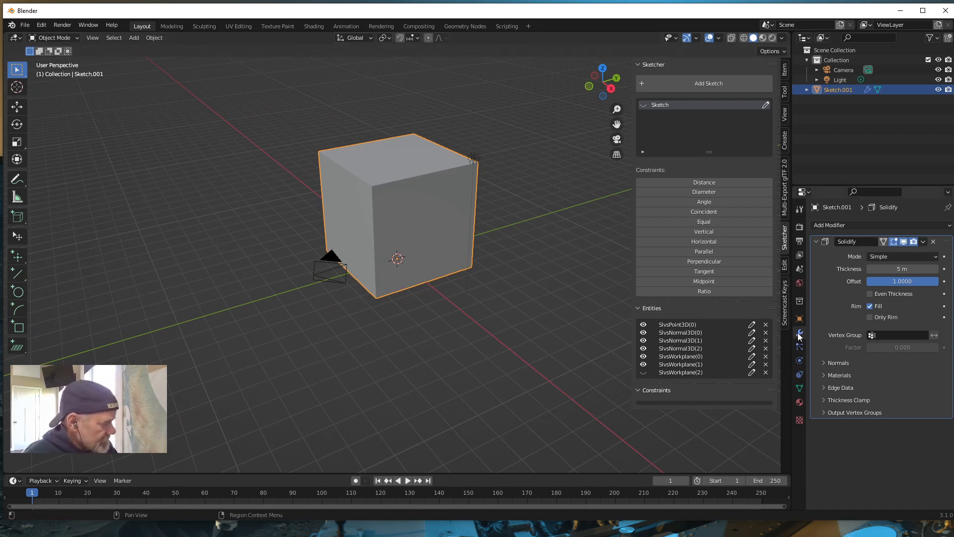
# Add a Bevel modifier to the cube and set its amount to 0.5 m.
pyautogui.click(848, 226)
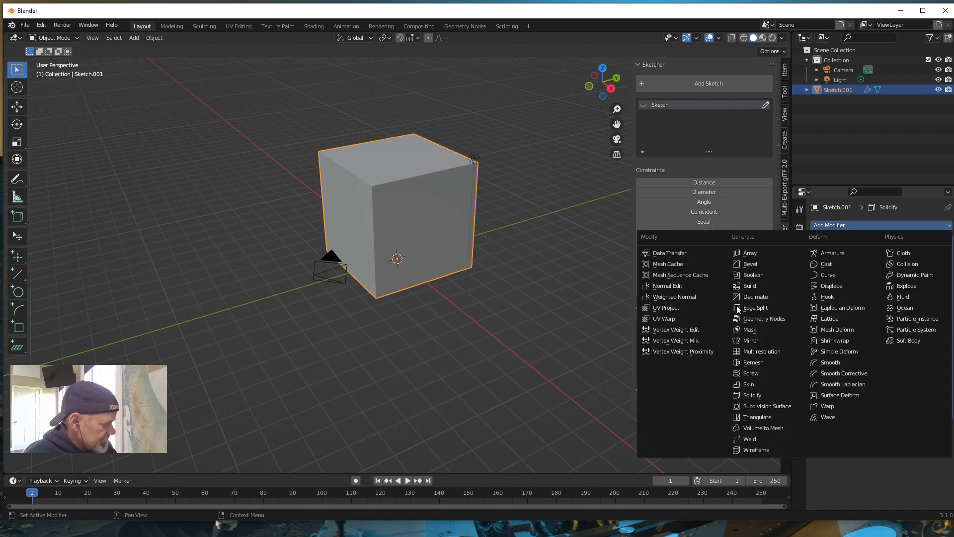
pyautogui.click(748, 264)
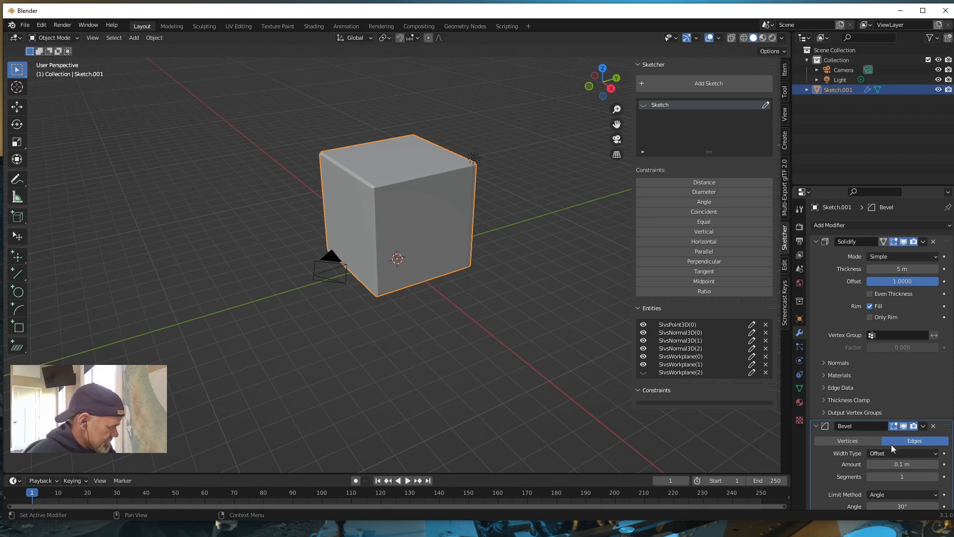
pyautogui.scroll(-2, 891, 445)
pyautogui.click(900, 420)
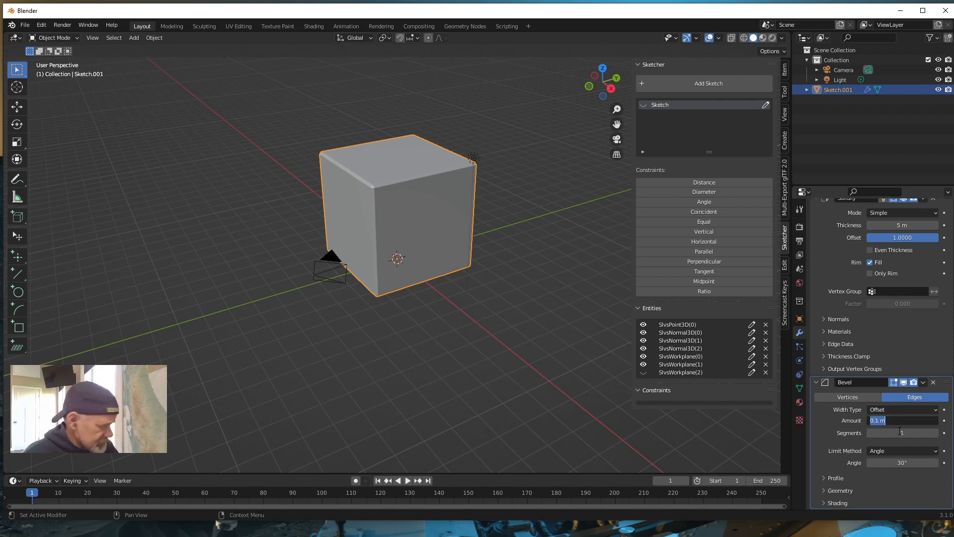
pyautogui.write('.5')
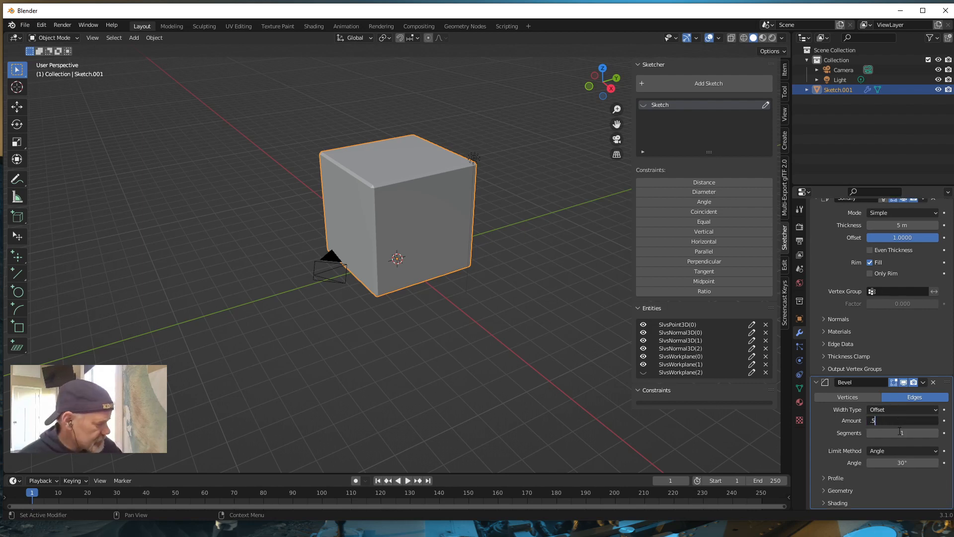
pyautogui.press('Return')
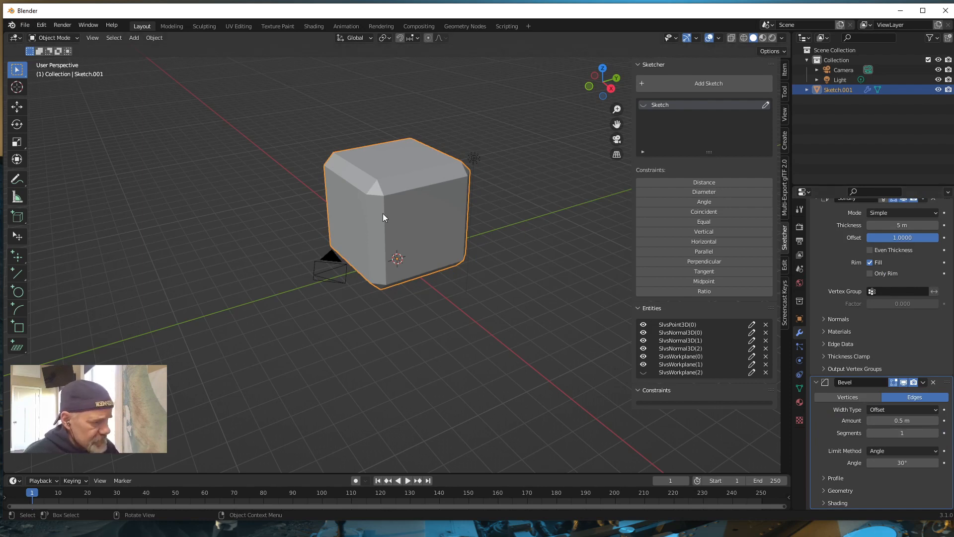
pyautogui.scroll(3, 379, 223)
pyautogui.scroll(-2, 375, 234)
pyautogui.moveTo(375, 238); pyautogui.dragTo(418, 309, button='middle')
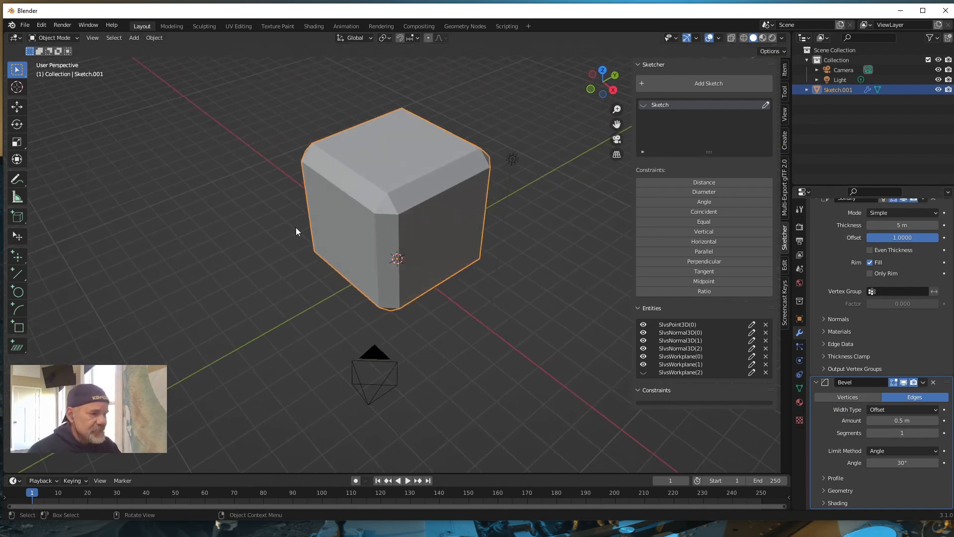
# Deselect the cube and add a workplane on the mesh face of its upper positive-X bevel.
pyautogui.click(206, 329)
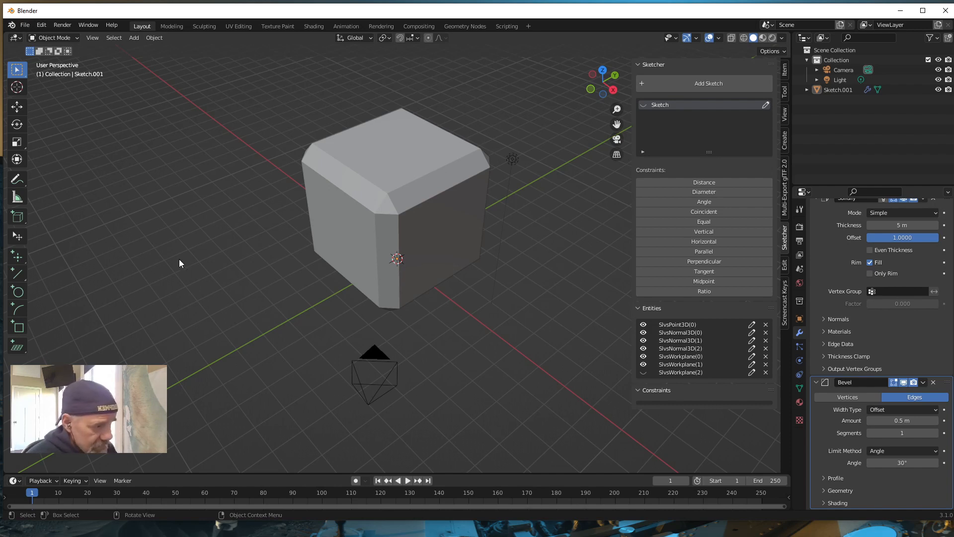
pyautogui.moveTo(179, 263); pyautogui.dragTo(201, 267, button='middle')
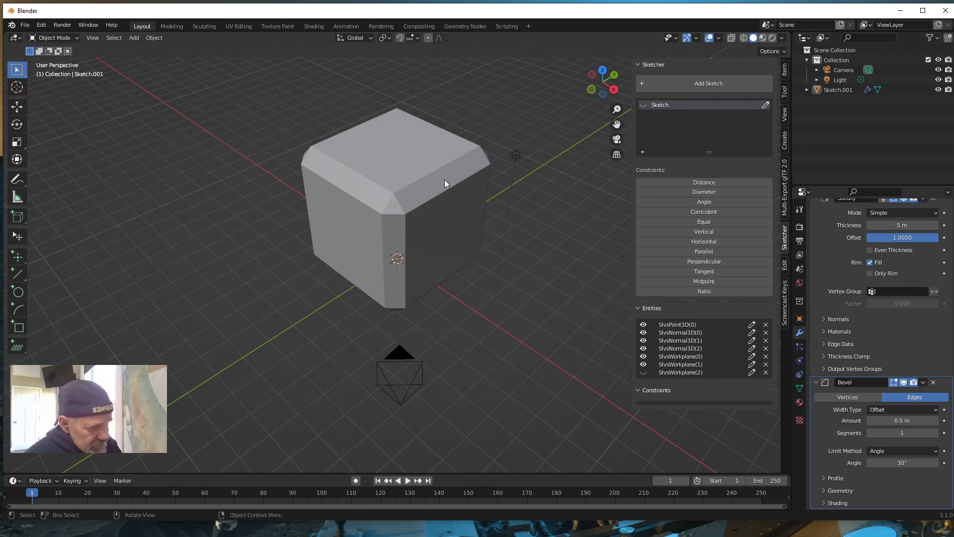
pyautogui.click(17, 349)
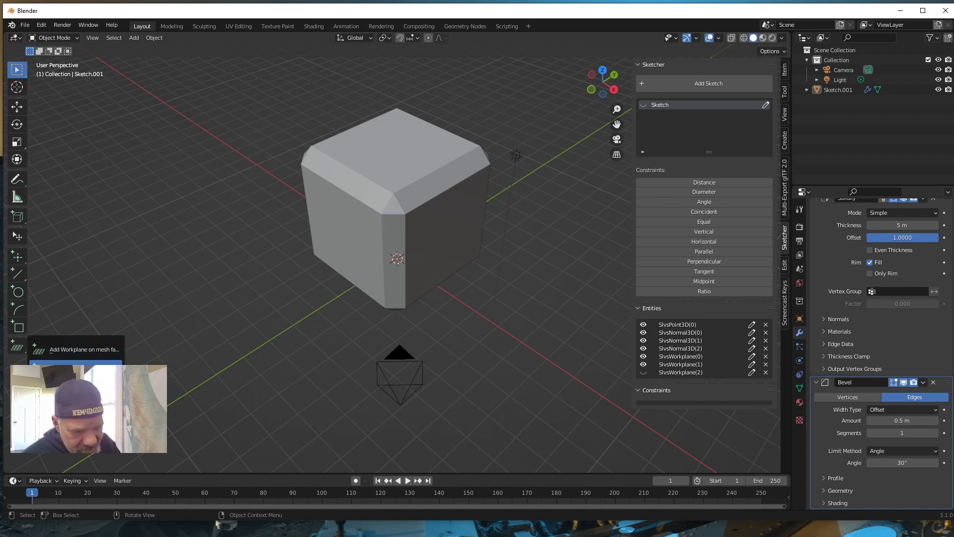
pyautogui.moveTo(17, 350); pyautogui.dragTo(25, 350)
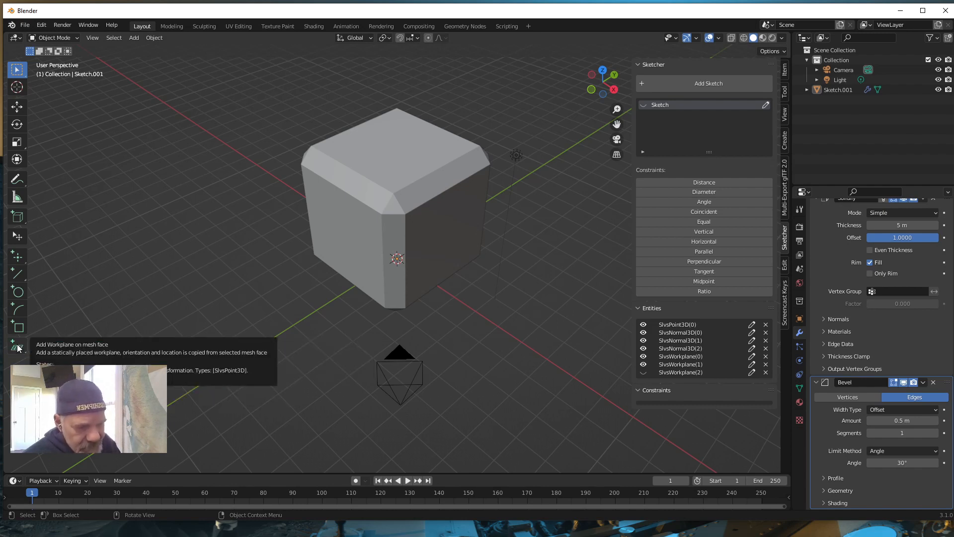
pyautogui.click(25, 350)
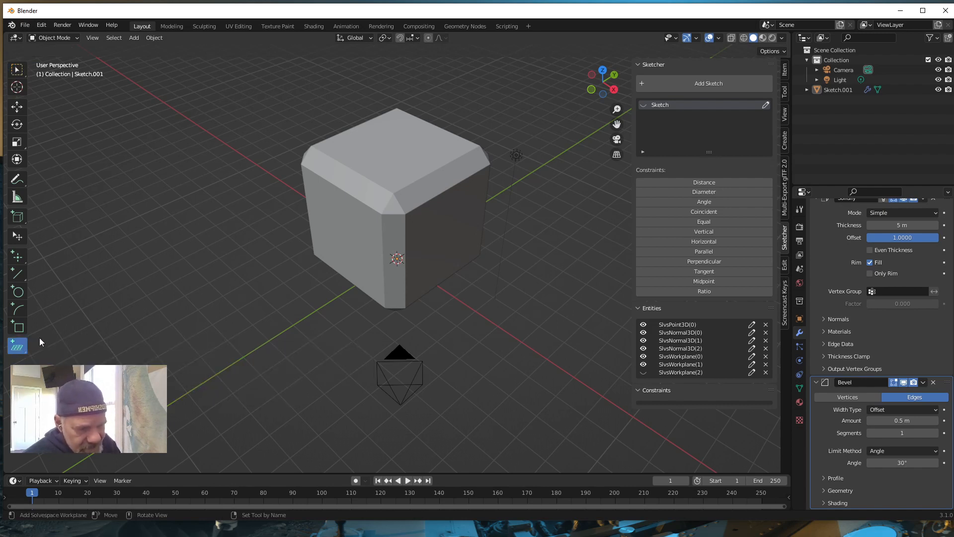
pyautogui.click(439, 180)
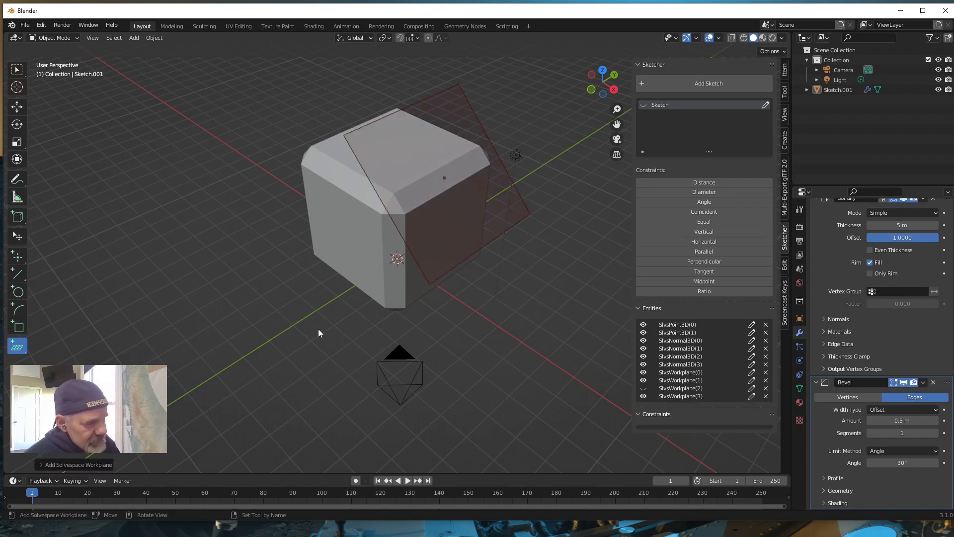
pyautogui.moveTo(299, 367)
pyautogui.mouseDown(button='middle')
pyautogui.moveTo(350, 330)
pyautogui.moveTo(356, 344)
pyautogui.moveTo(342, 363)
pyautogui.moveTo(296, 372)
pyautogui.moveTo(270, 365)
pyautogui.moveTo(299, 373)
pyautogui.moveTo(306, 360)
pyautogui.mouseUp(button='middle')
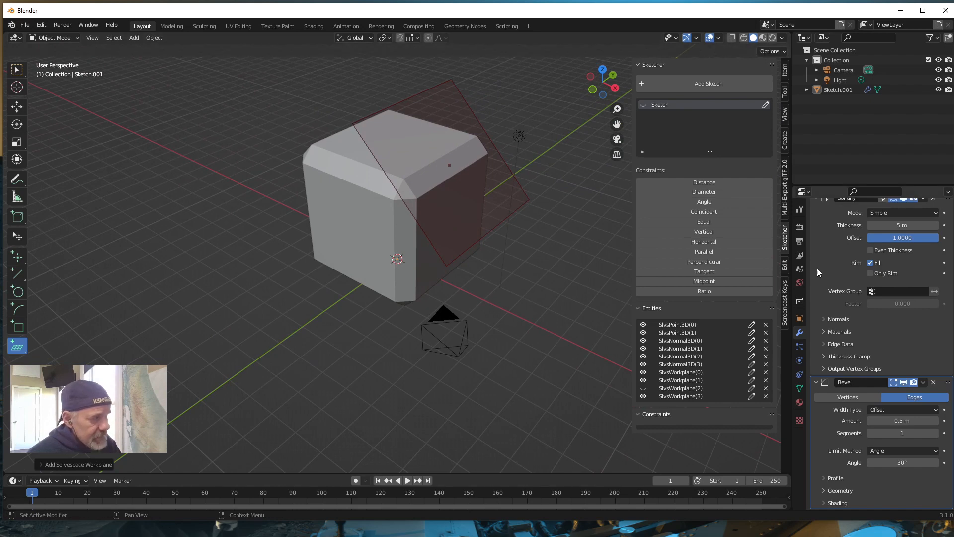
# Add a new sketch based on the workplane lying on the bevelled face.
pyautogui.click(700, 82)
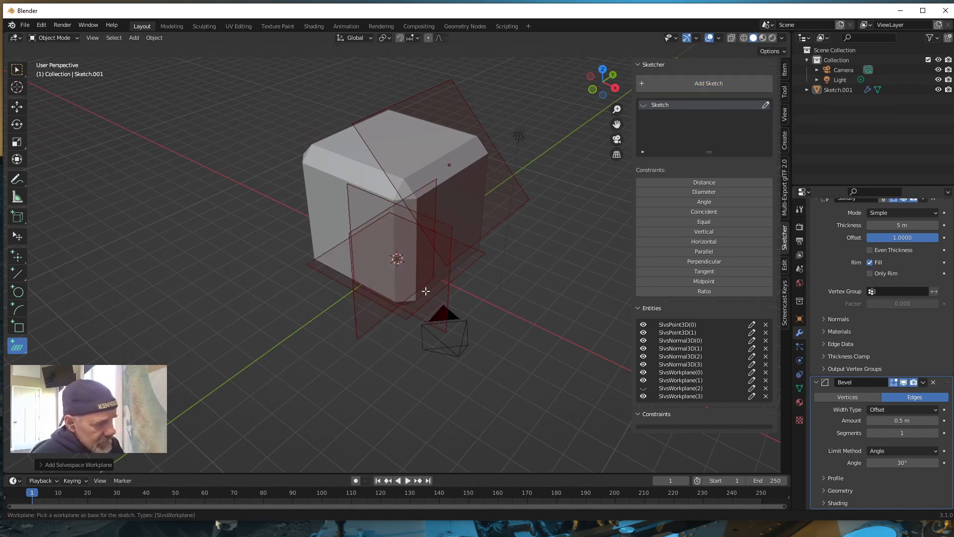
pyautogui.moveTo(405, 343)
pyautogui.mouseDown(button='middle')
pyautogui.moveTo(384, 337)
pyautogui.moveTo(391, 333)
pyautogui.mouseUp(button='middle')
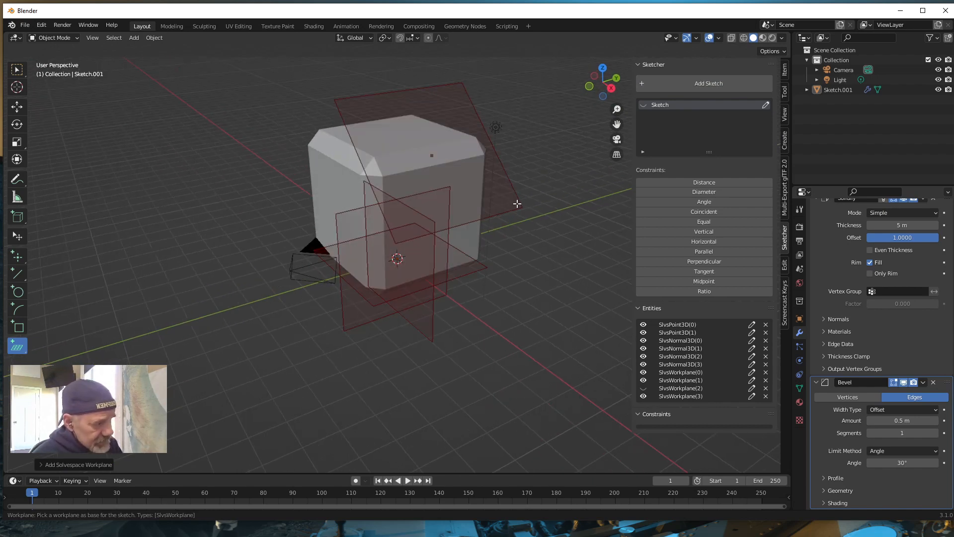
pyautogui.click(479, 121)
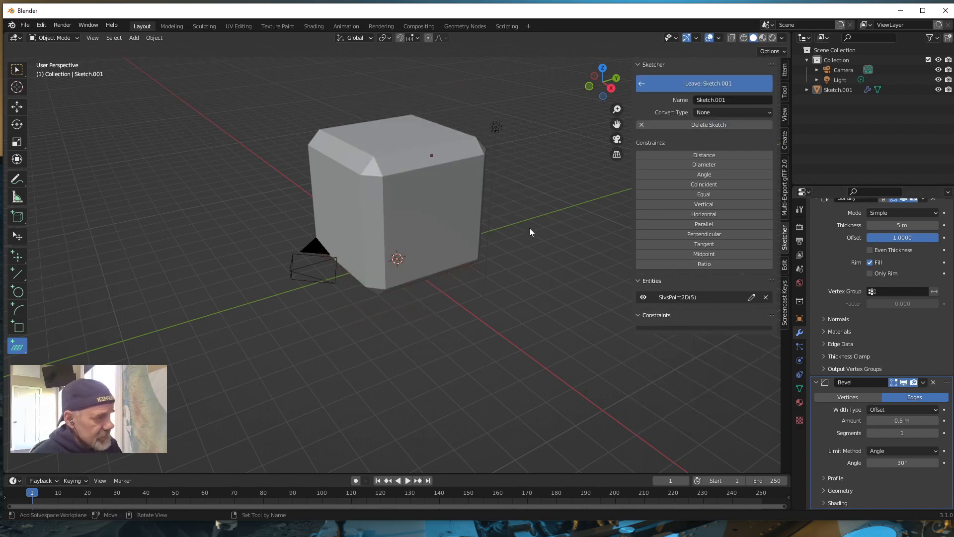
pyautogui.moveTo(530, 228); pyautogui.dragTo(506, 260, button='middle')
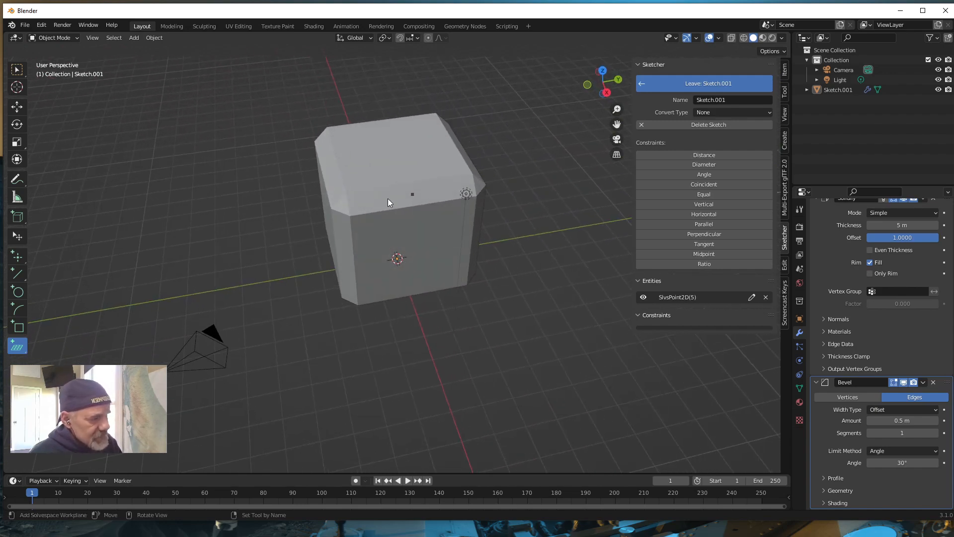
pyautogui.moveTo(384, 205); pyautogui.dragTo(580, 222, button='middle')
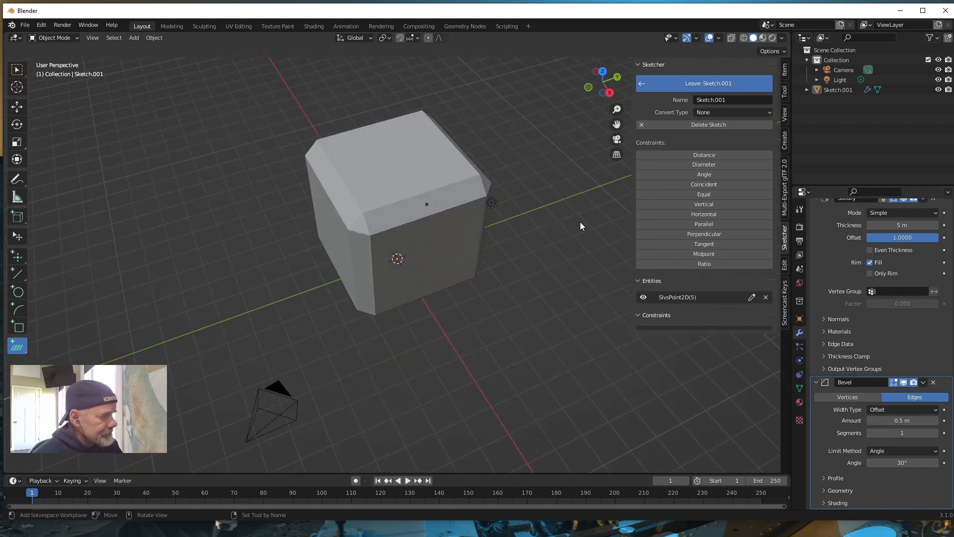
# Draw a small circle on the bevelled face, centred on the sketch's origin point.
pyautogui.click(18, 293)
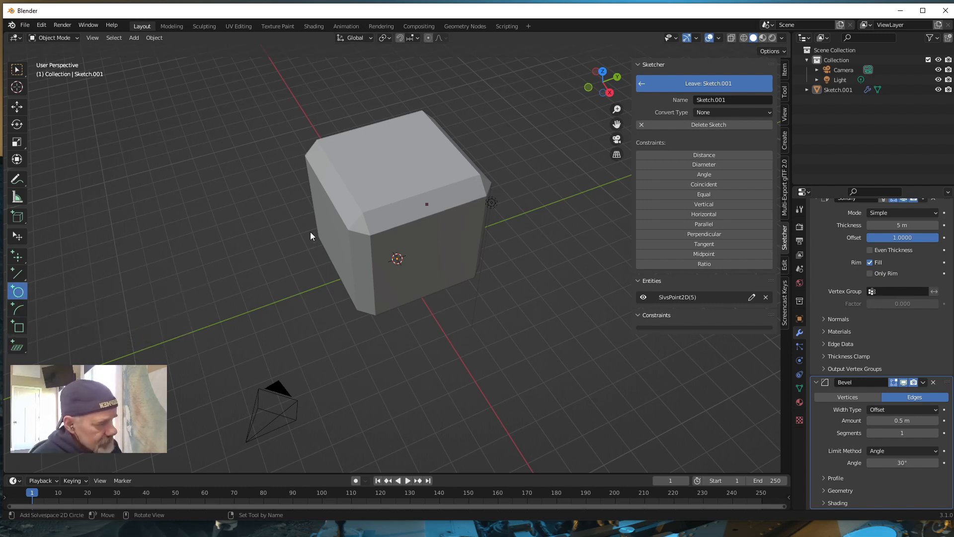
pyautogui.click(427, 205)
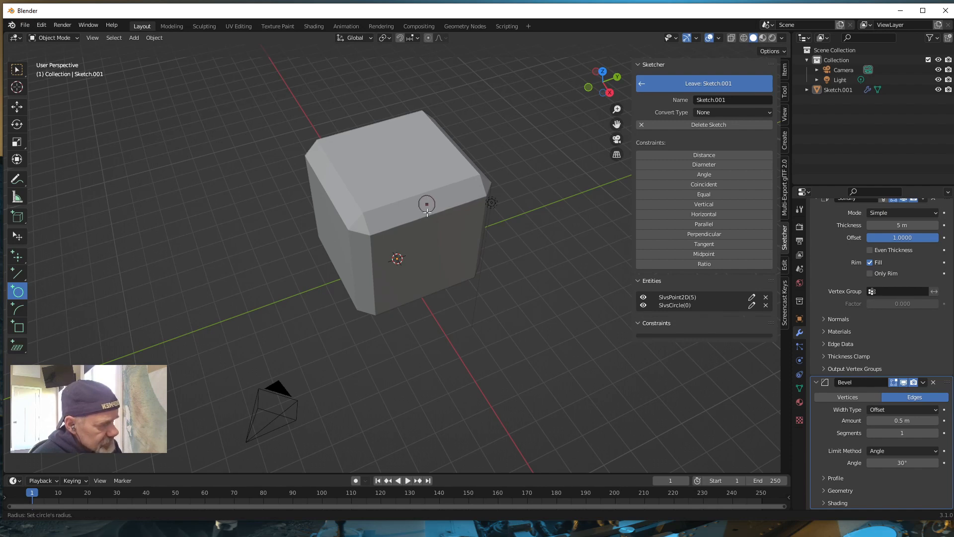
pyautogui.click(427, 212)
pyautogui.moveTo(505, 270); pyautogui.dragTo(546, 303, button='middle')
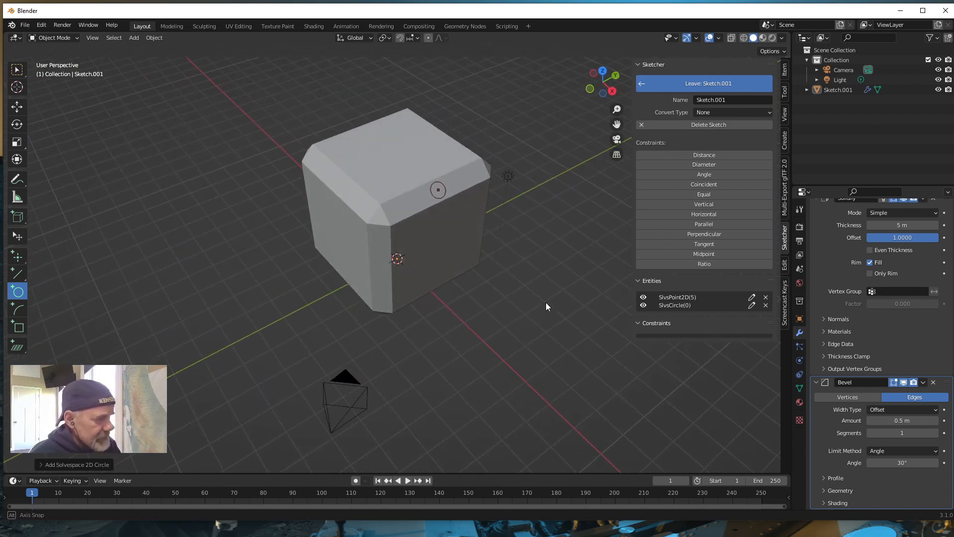
# Set the circle sketch's convert type to Mesh and leave the sketch.
pyautogui.click(770, 112)
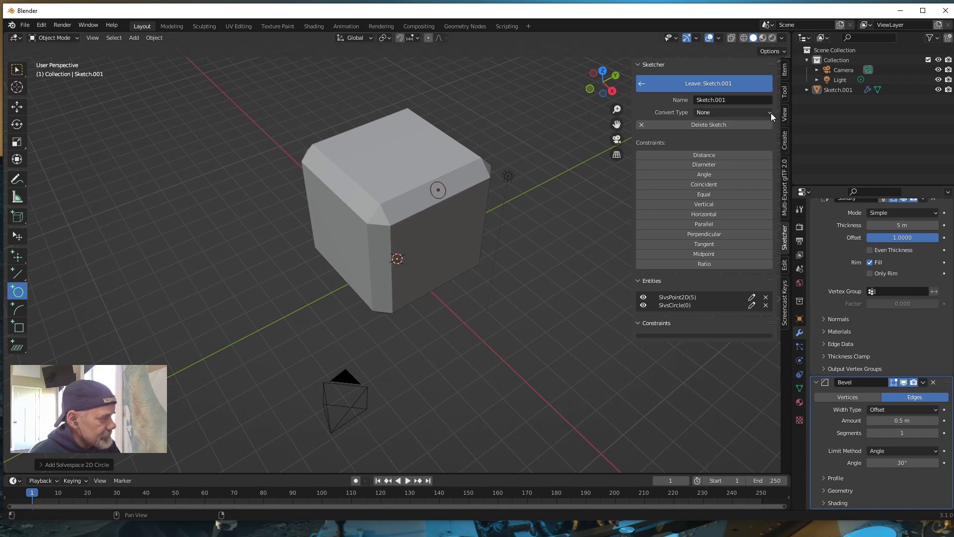
pyautogui.click(771, 112)
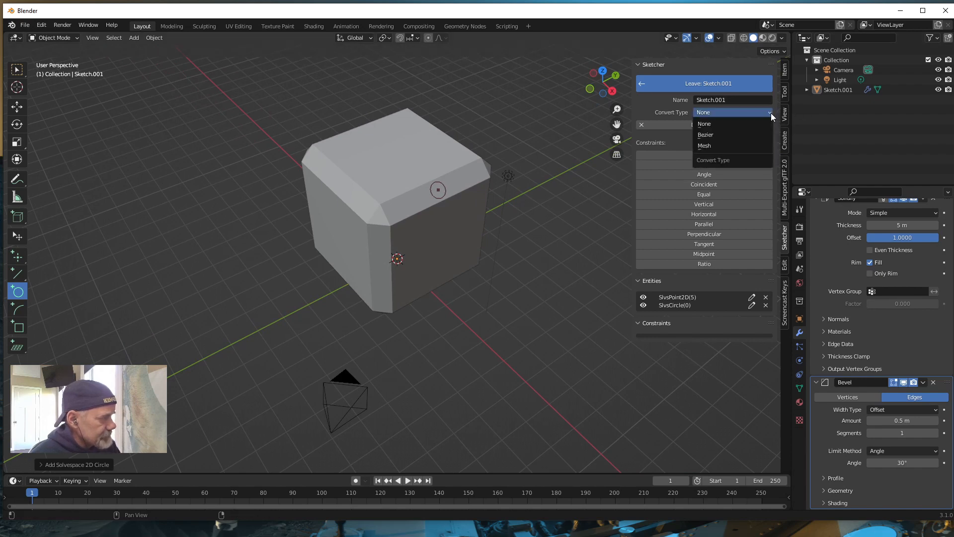
pyautogui.click(710, 146)
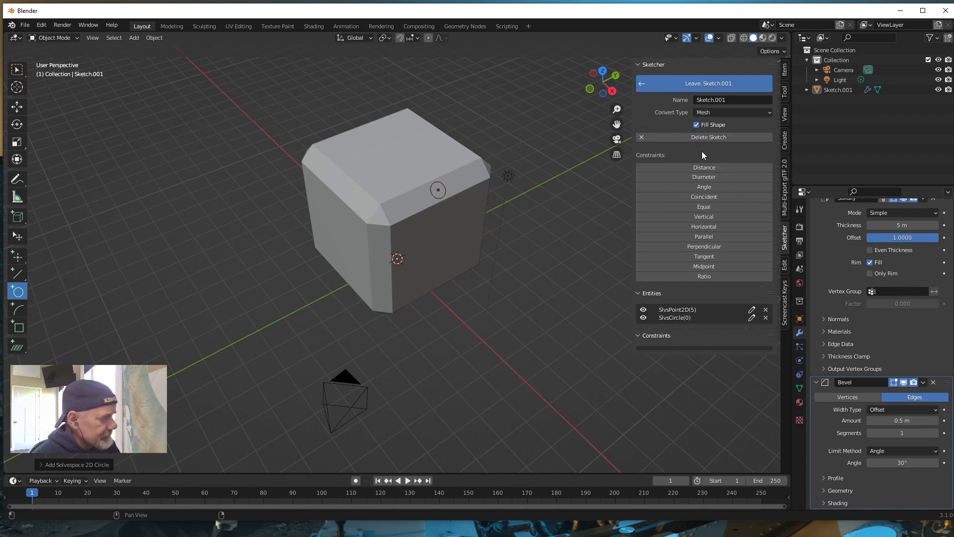
pyautogui.click(703, 83)
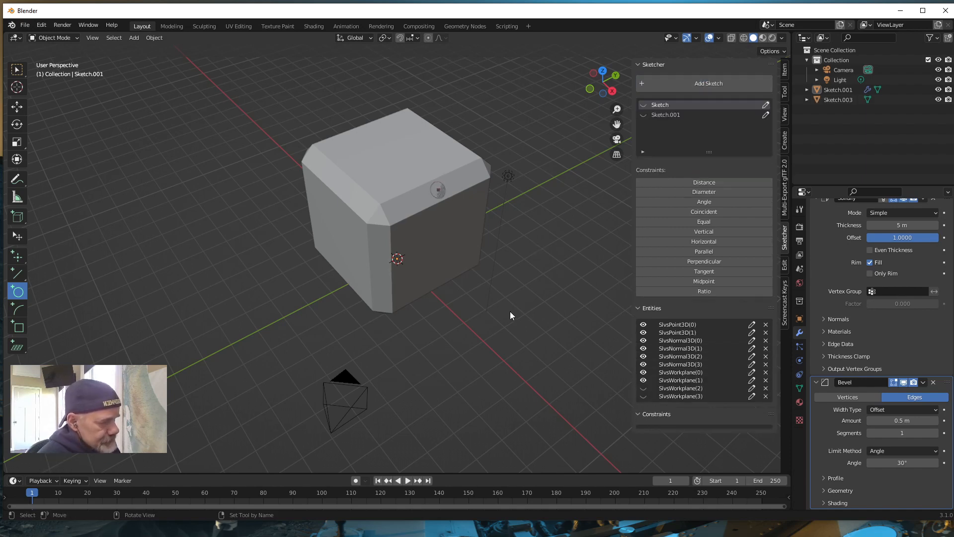
# Select the converted circle on the bevelled face and give it a Solidify modifier with a thickness of 2 m.
pyautogui.moveTo(510, 311)
pyautogui.mouseDown(button='middle')
pyautogui.moveTo(436, 291)
pyautogui.moveTo(488, 312)
pyautogui.mouseUp(button='middle')
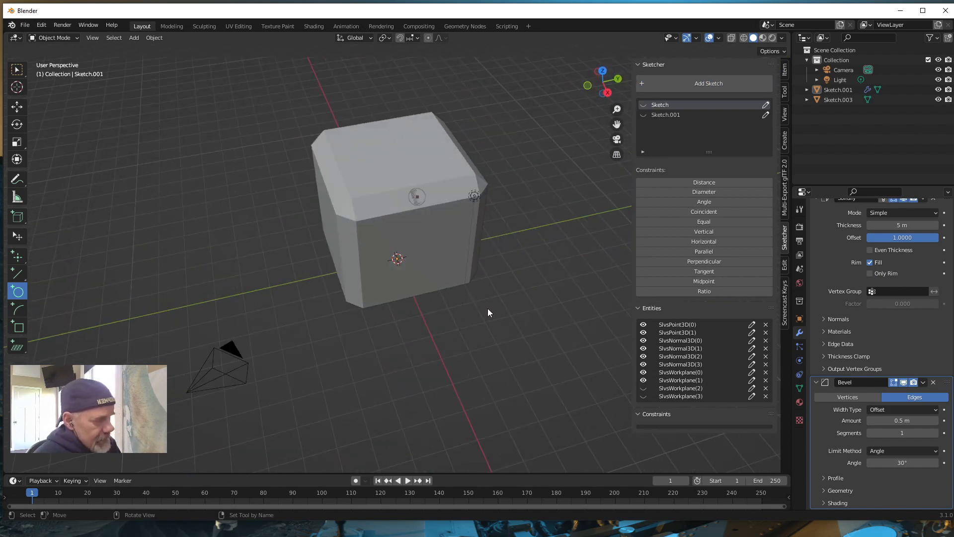
pyautogui.click(22, 71)
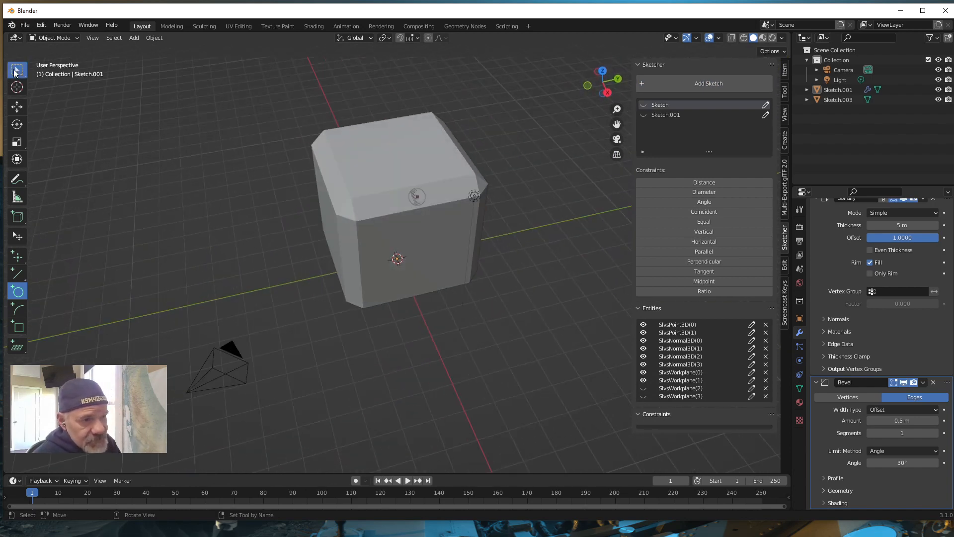
pyautogui.click(415, 203)
pyautogui.click(416, 202)
pyautogui.moveTo(454, 273)
pyautogui.mouseDown(button='middle')
pyautogui.moveTo(488, 252)
pyautogui.moveTo(482, 267)
pyautogui.mouseUp(button='middle')
pyautogui.scroll(2, 457, 187)
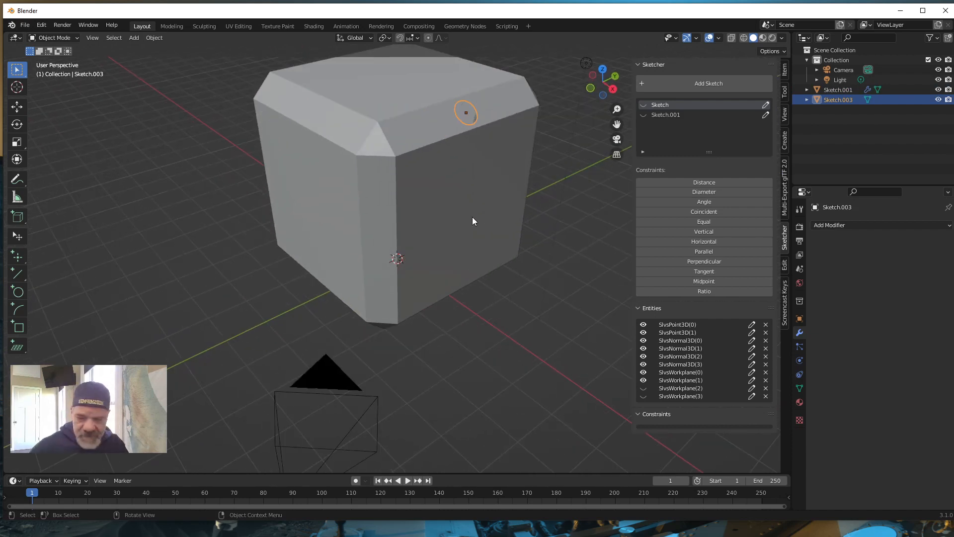
pyautogui.moveTo(473, 220); pyautogui.dragTo(426, 267, button='middle')
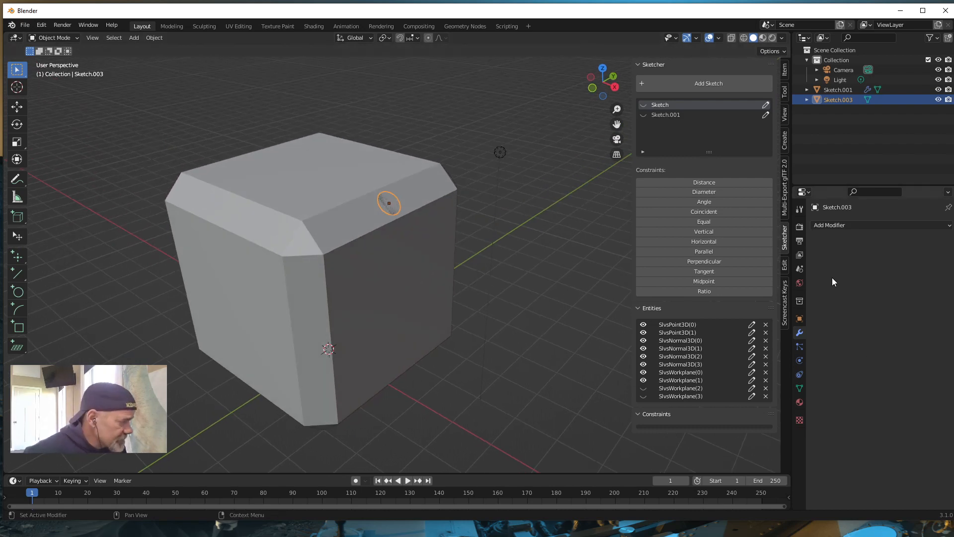
pyautogui.click(834, 225)
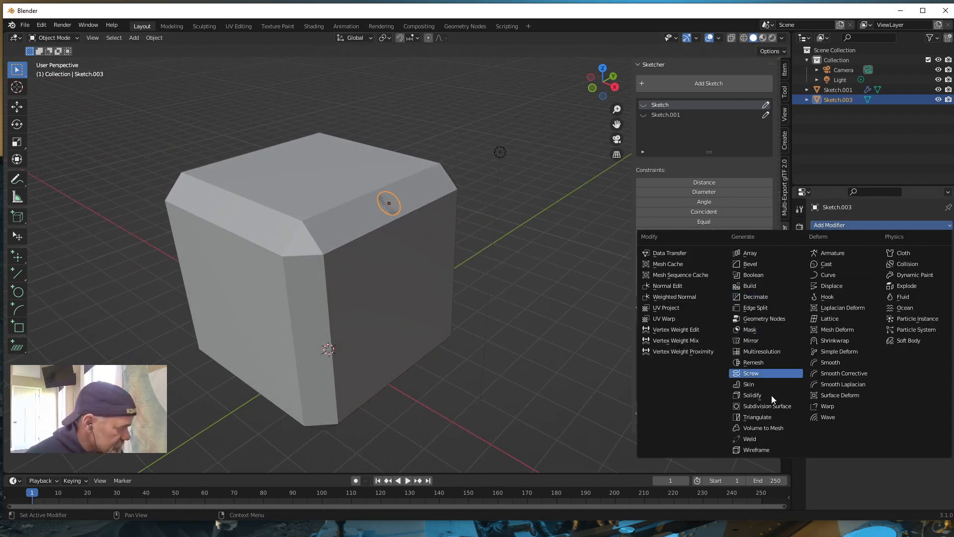
pyautogui.click(758, 395)
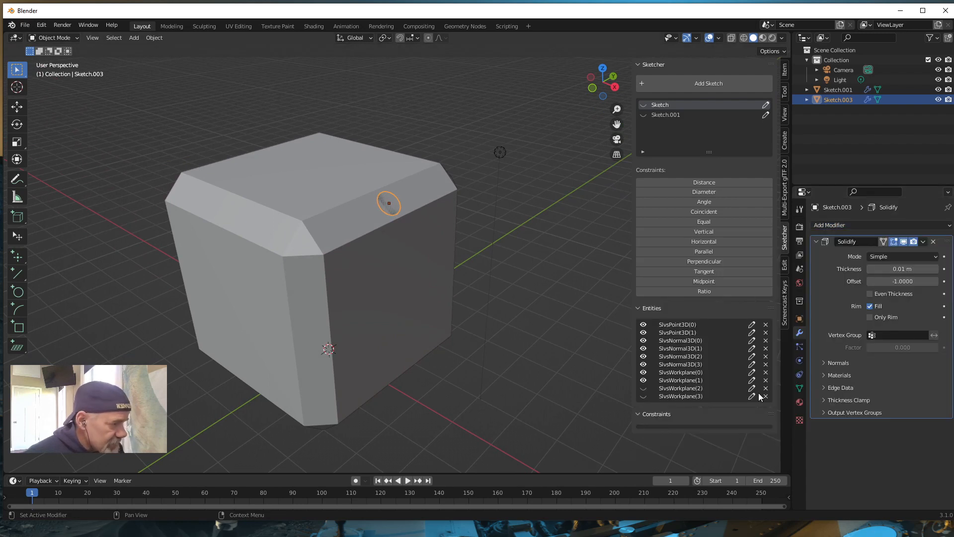
pyautogui.click(901, 270)
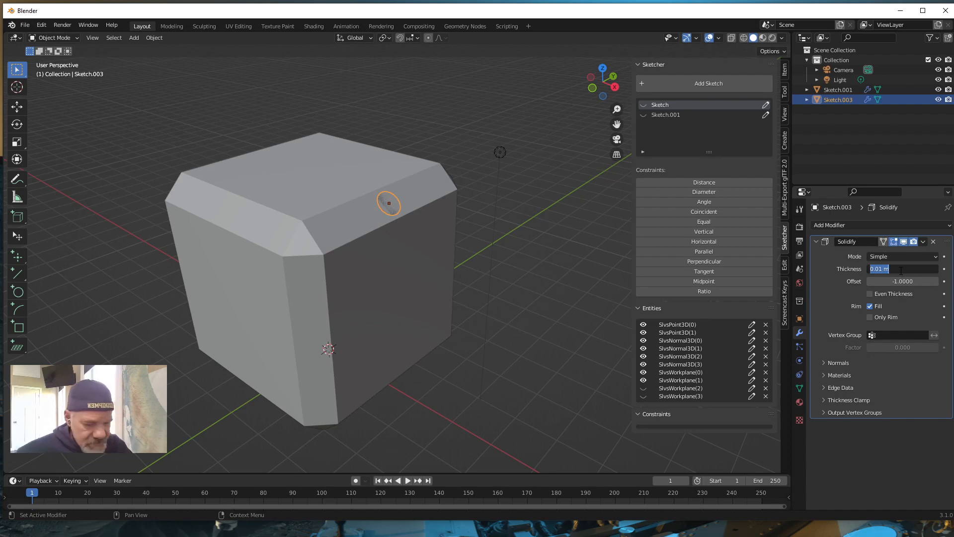
pyautogui.write('2')
pyautogui.press('Return')
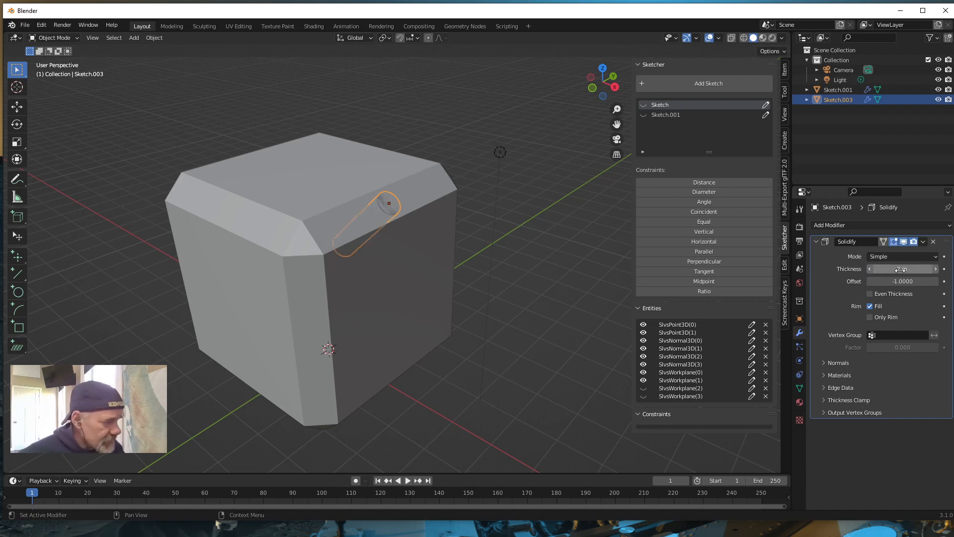
# Set the circle's Solidify offset to 0 so the cylinder extends equally to both sides of the bevelled face.
pyautogui.moveTo(436, 343); pyautogui.dragTo(335, 317, button='middle')
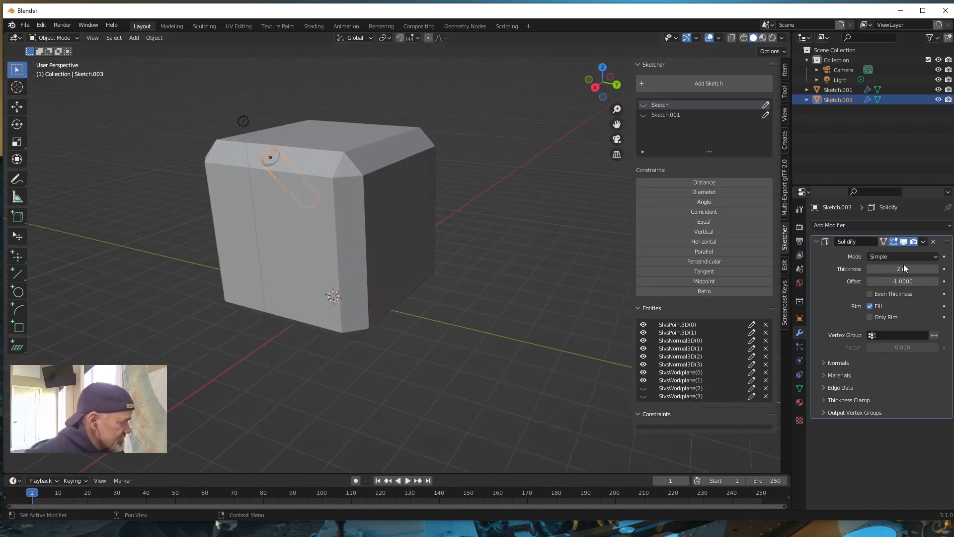
pyautogui.click(897, 281)
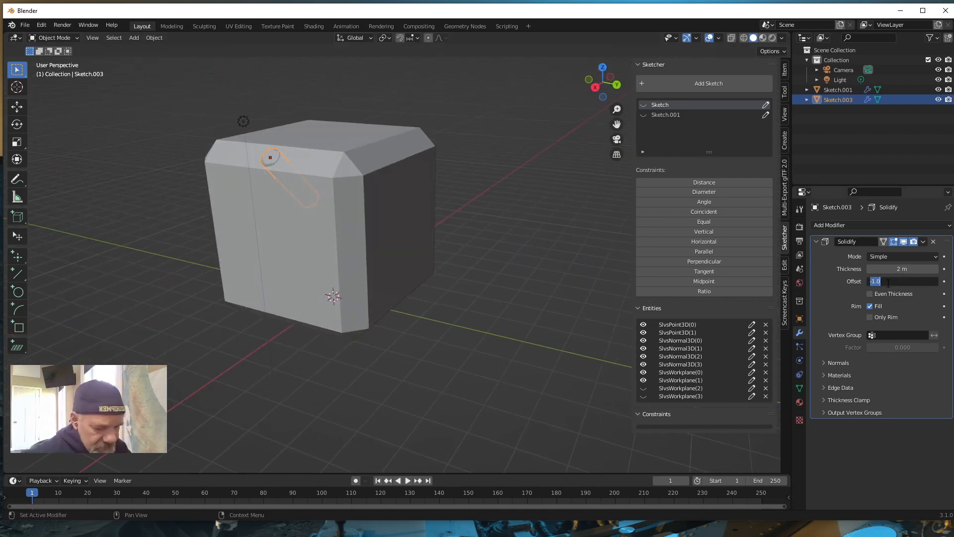
pyautogui.write('0')
pyautogui.press('Return')
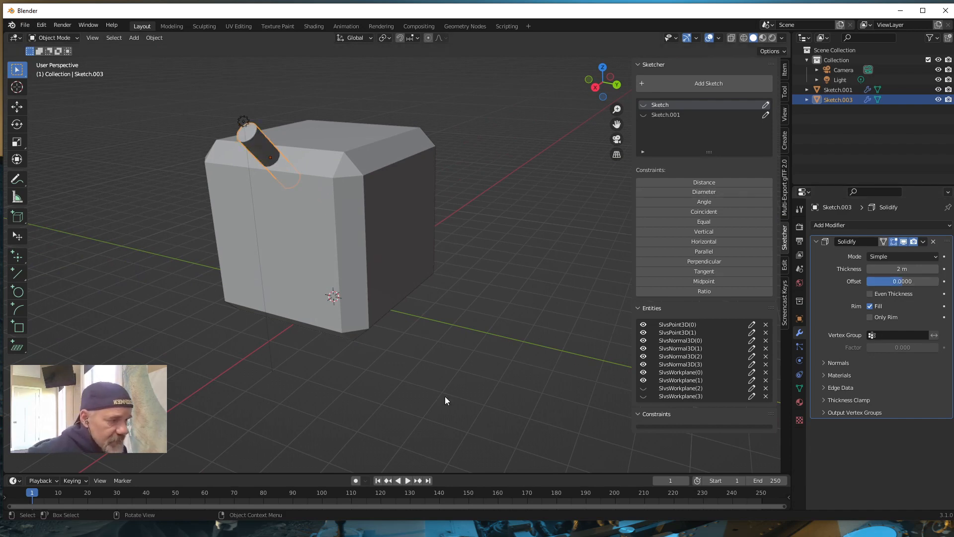
# Set the cylinder's Solidify thickness to 5 m.
pyautogui.moveTo(456, 345); pyautogui.dragTo(373, 332, button='middle')
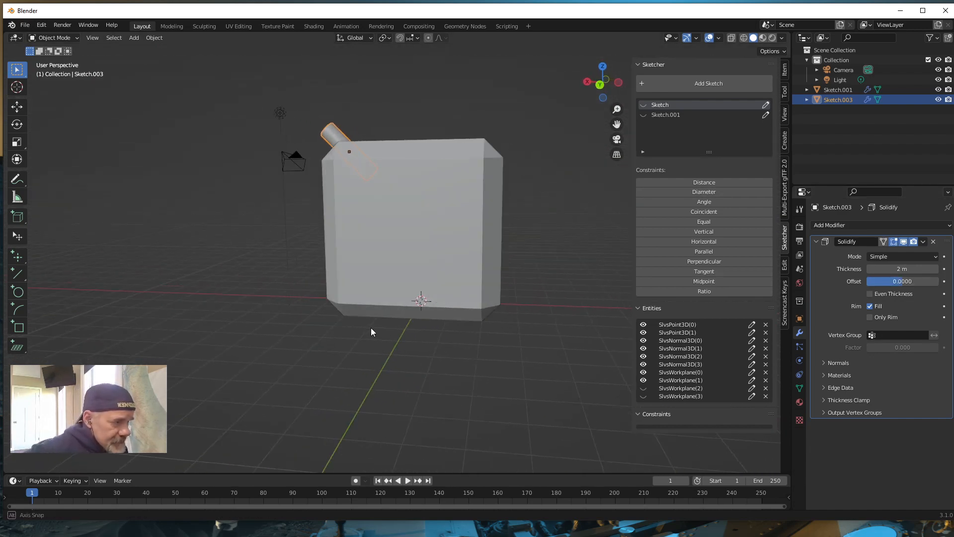
pyautogui.moveTo(248, 230); pyautogui.dragTo(270, 172, button='middle')
pyautogui.moveTo(416, 341); pyautogui.dragTo(450, 371, button='middle')
pyautogui.click(903, 268)
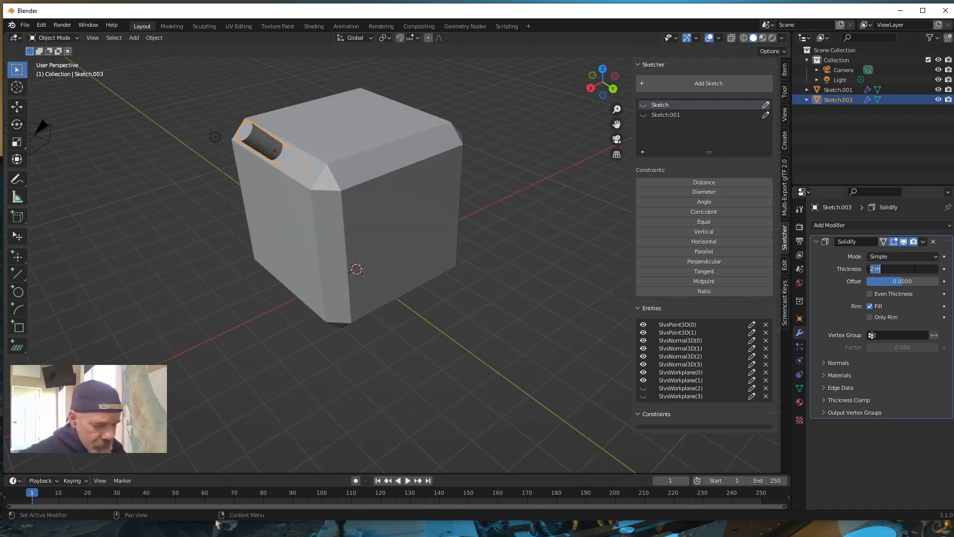
pyautogui.write('5')
pyautogui.press('Return')
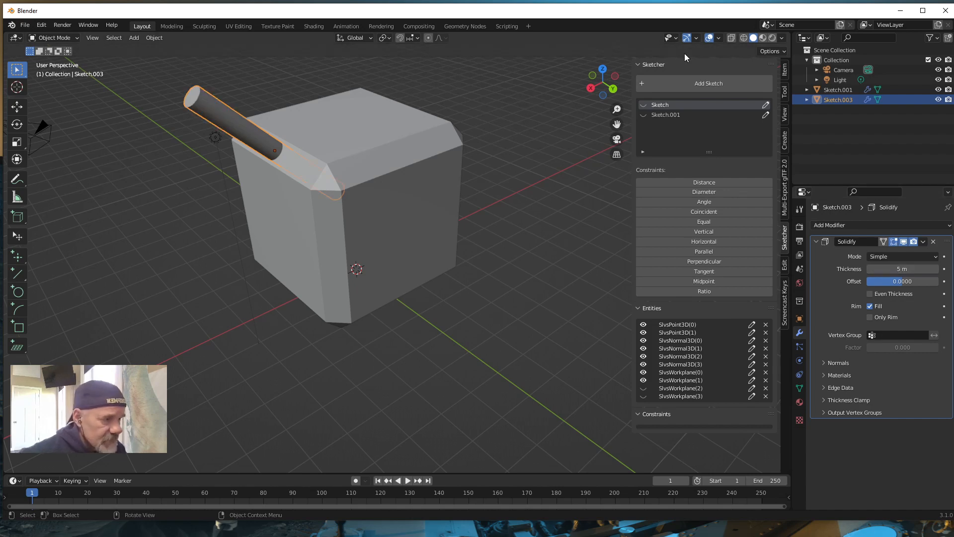
# Subtract the cylinder from the bevelled cube with a Bool Tool difference, keeping the cube as the active object.
pyautogui.moveTo(440, 376); pyautogui.dragTo(550, 357, button='middle')
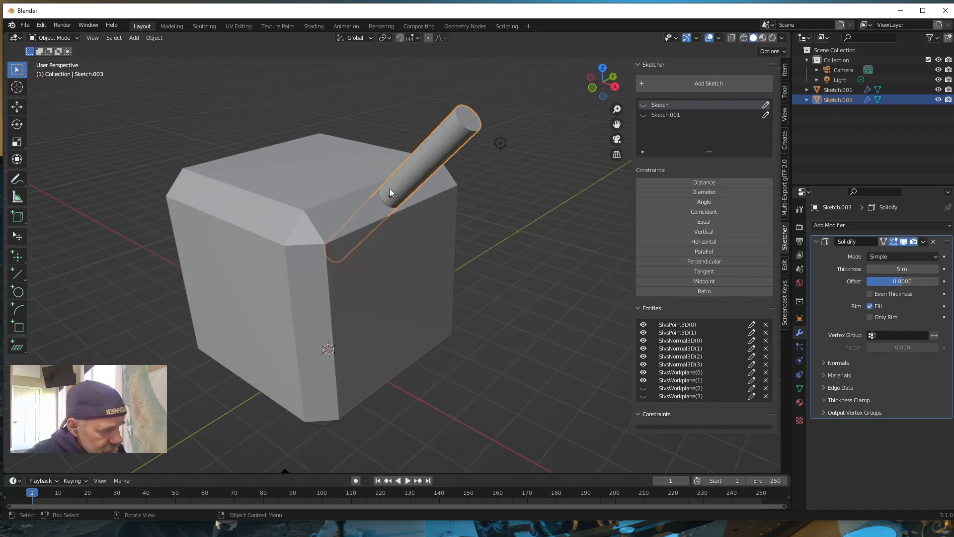
pyautogui.moveTo(413, 384); pyautogui.dragTo(245, 381, button='middle')
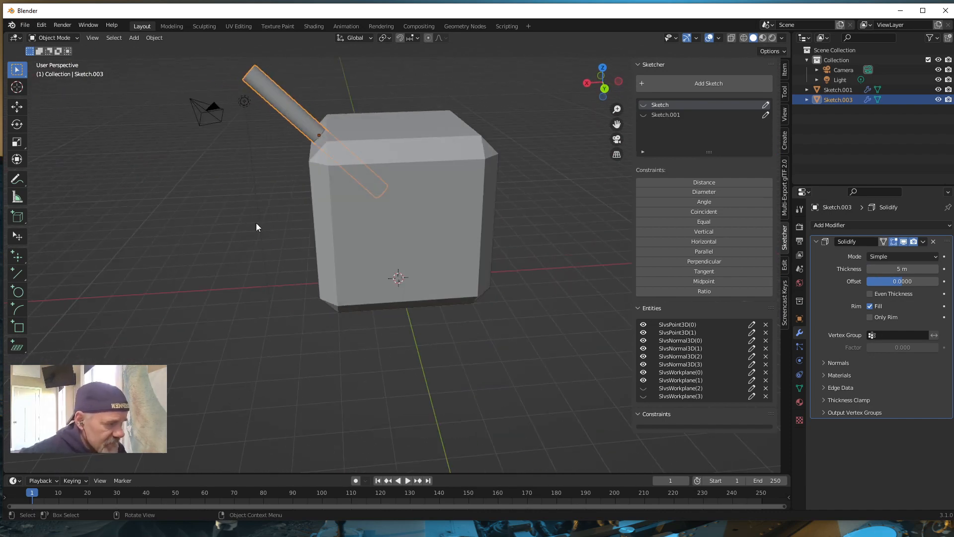
pyautogui.moveTo(353, 306); pyautogui.dragTo(479, 301, button='middle')
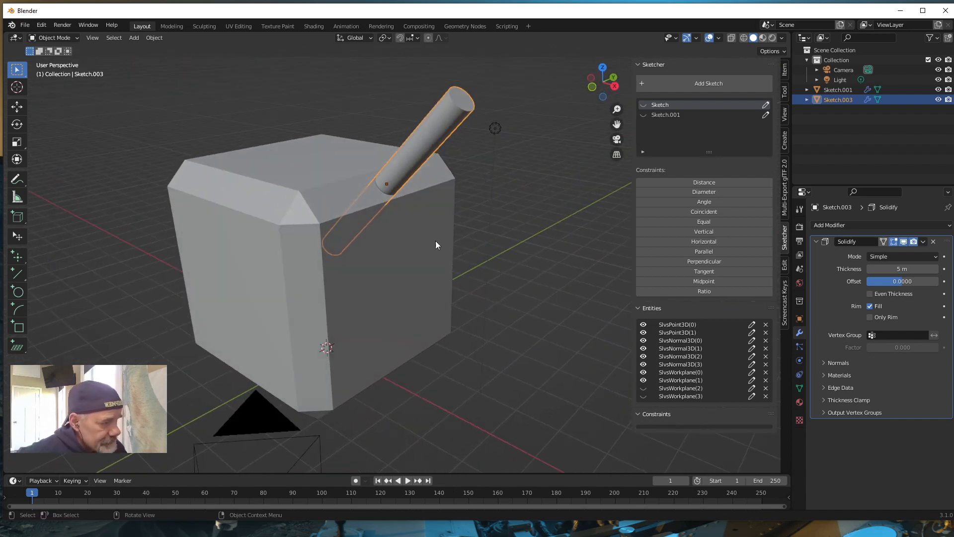
pyautogui.moveTo(432, 157); pyautogui.dragTo(433, 140, button='middle')
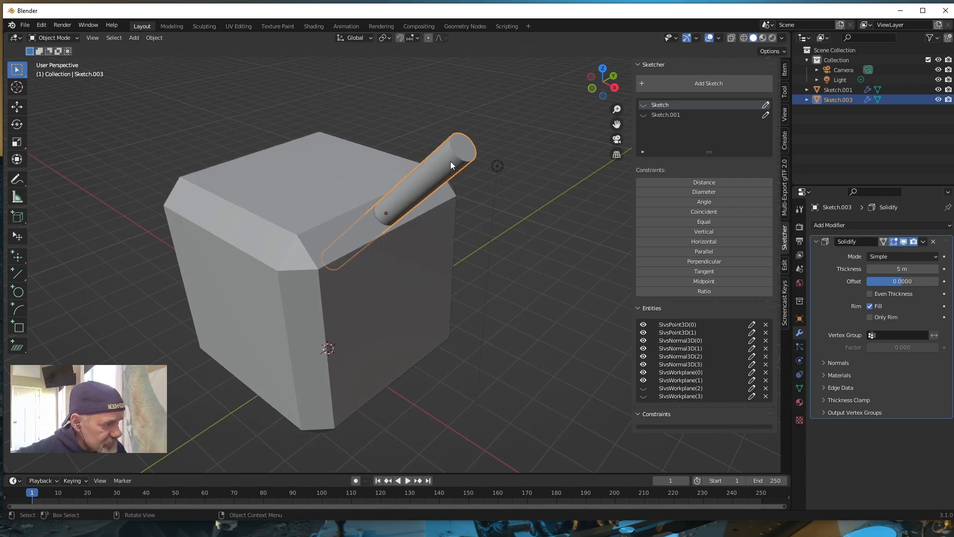
pyautogui.moveTo(467, 204)
pyautogui.mouseDown(button='middle')
pyautogui.moveTo(311, 232)
pyautogui.moveTo(481, 207)
pyautogui.moveTo(468, 202)
pyautogui.mouseUp(button='middle')
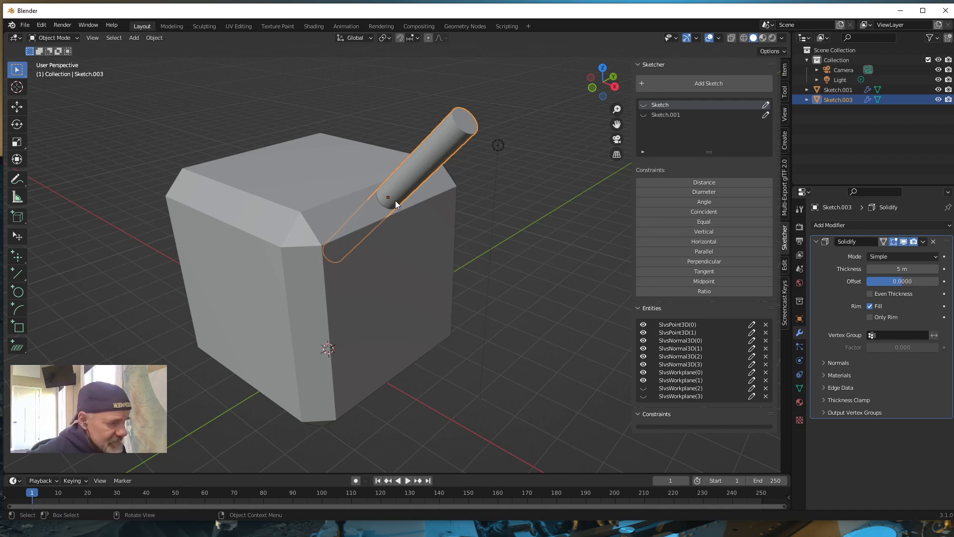
pyautogui.moveTo(509, 227); pyautogui.dragTo(485, 234, button='middle')
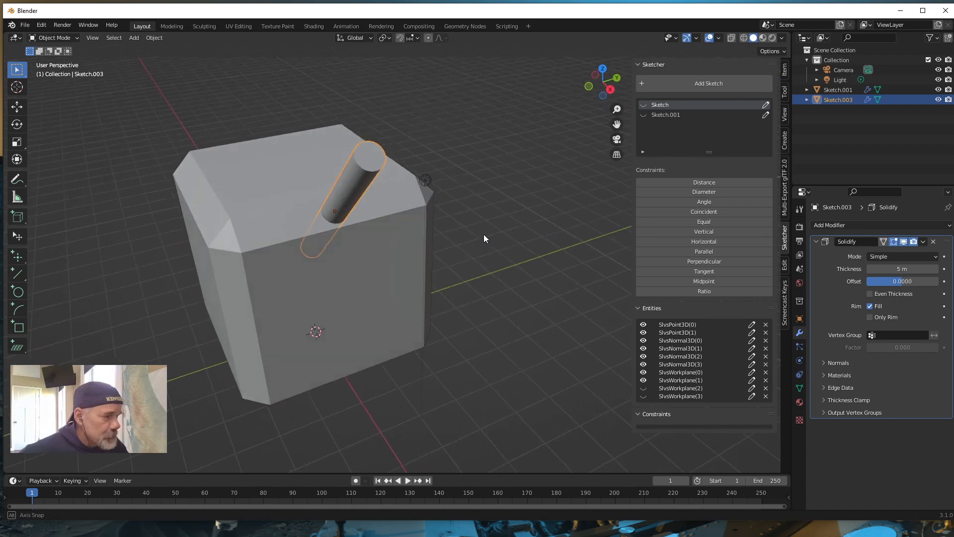
pyautogui.keyDown('shift'); pyautogui.click(396, 291); pyautogui.keyUp('shift')
pyautogui.moveTo(535, 258); pyautogui.dragTo(546, 262, button='middle')
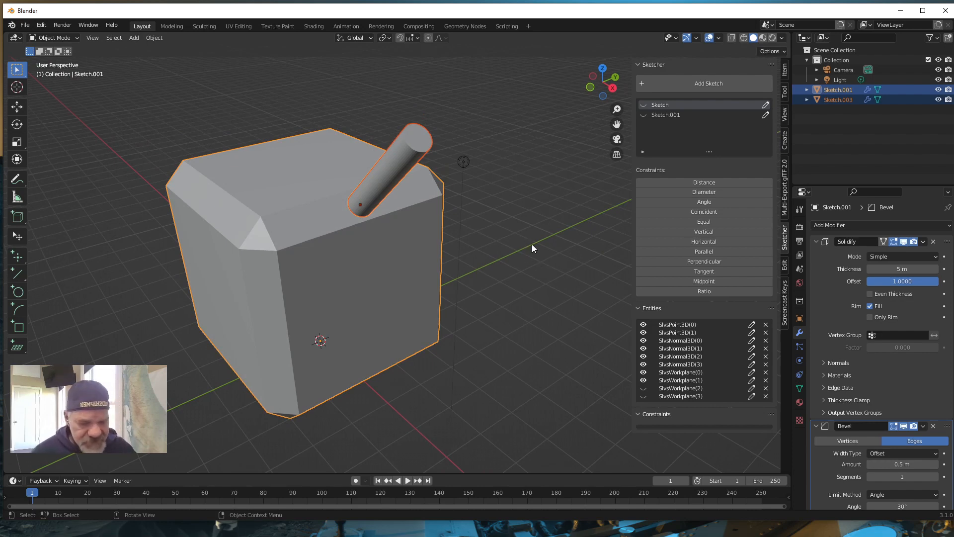
pyautogui.press('ctrl')
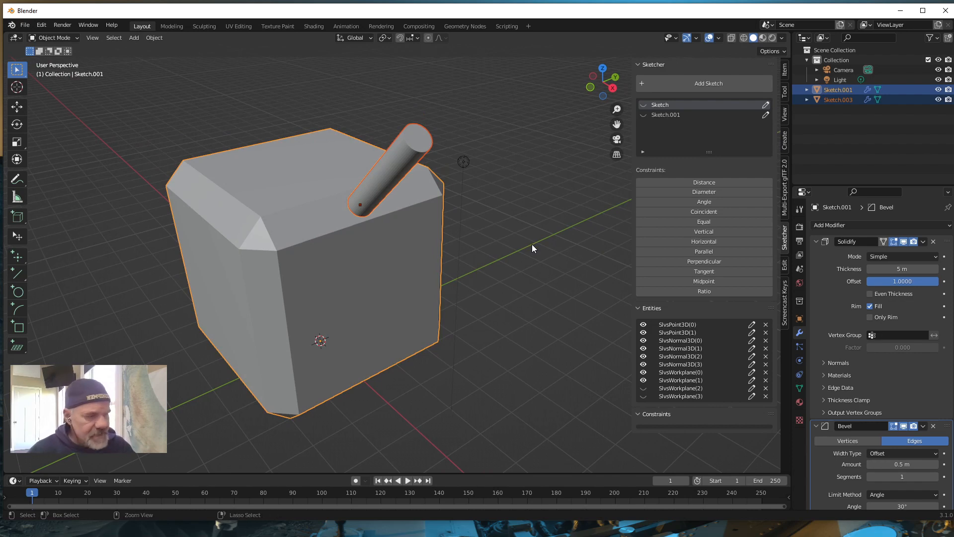
pyautogui.press('ctrl+shift+KP_Subtract')
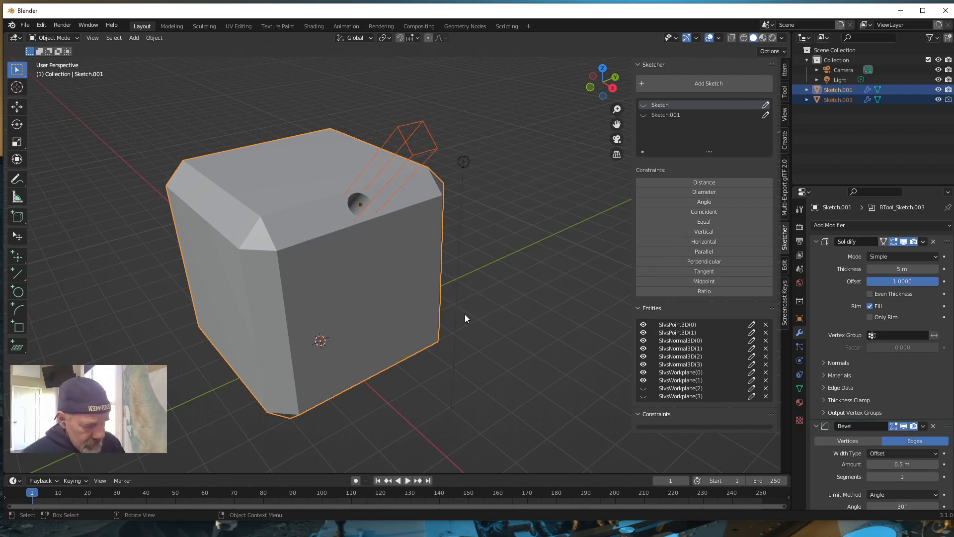
pyautogui.moveTo(482, 320)
pyautogui.mouseDown(button='middle')
pyautogui.moveTo(446, 347)
pyautogui.moveTo(512, 310)
pyautogui.moveTo(480, 337)
pyautogui.mouseUp(button='middle')
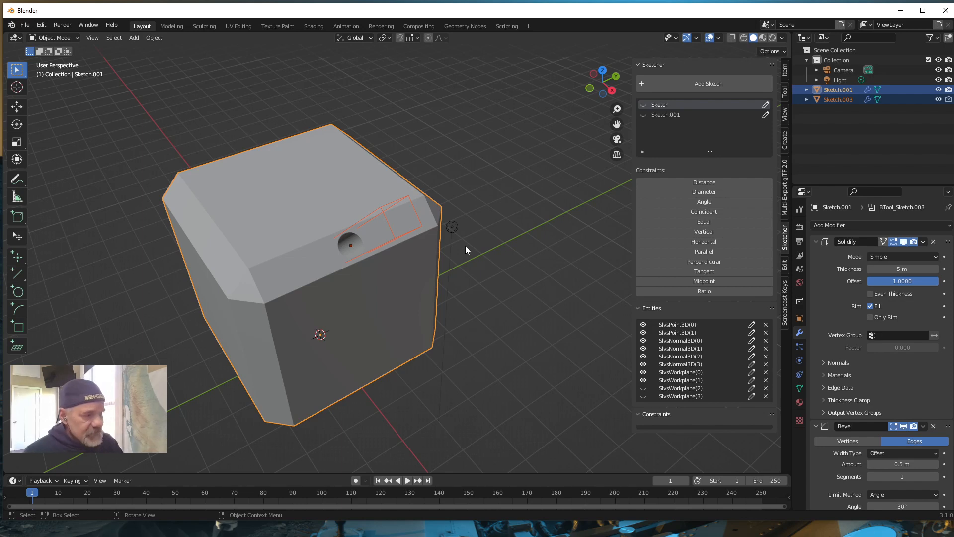
pyautogui.moveTo(398, 249)
pyautogui.mouseDown(button='middle')
pyautogui.moveTo(479, 312)
pyautogui.moveTo(493, 295)
pyautogui.moveTo(478, 307)
pyautogui.mouseUp(button='middle')
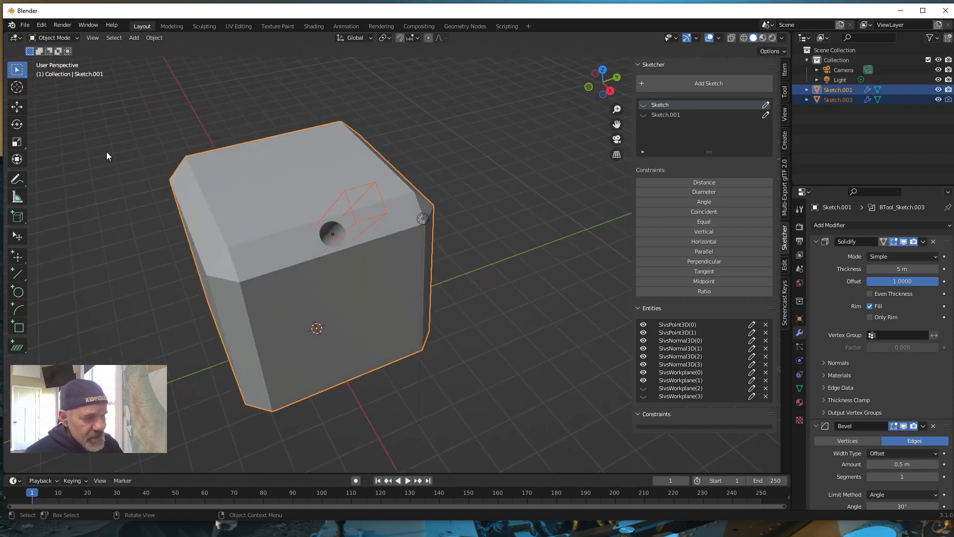
# Look up the Bool Tool add-on in the preferences by searching for "bool", and close the preferences.
pyautogui.click(43, 25)
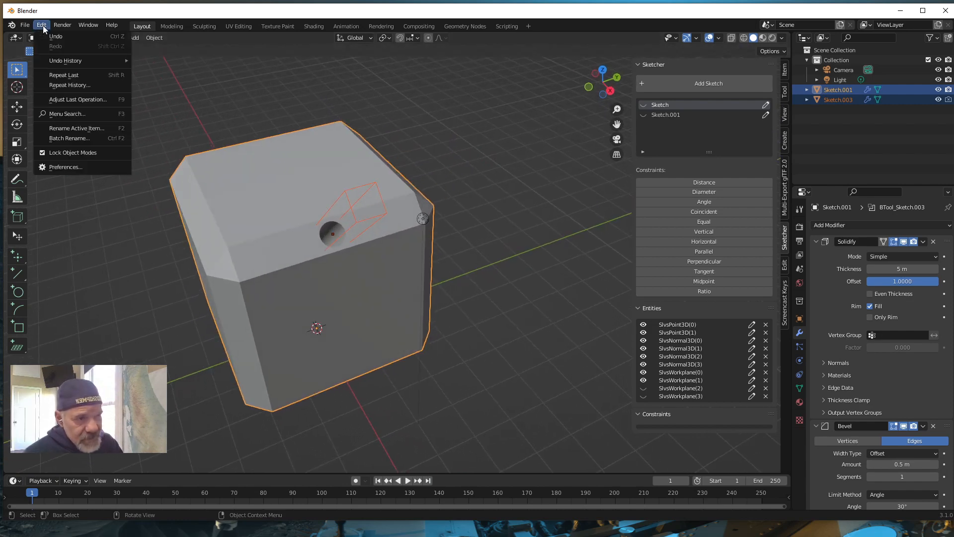
pyautogui.click(69, 167)
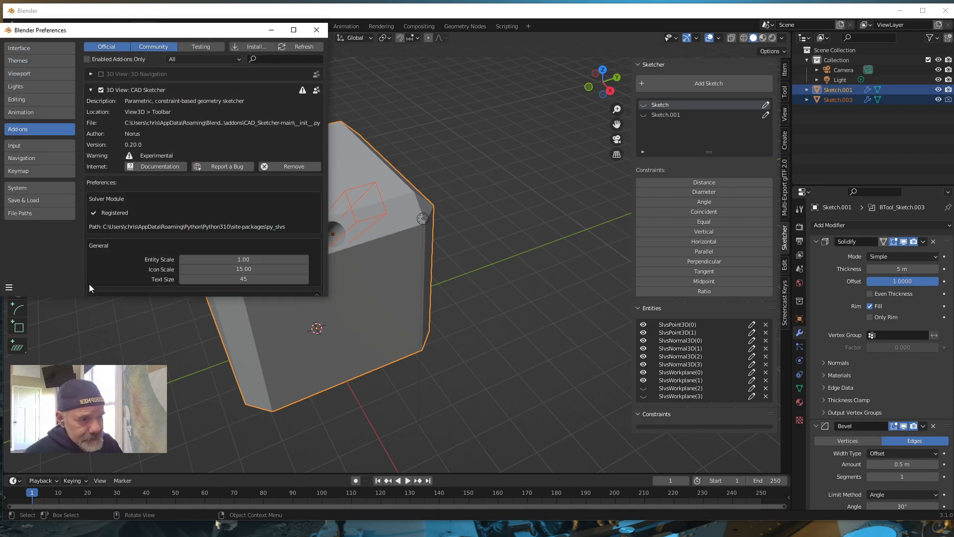
pyautogui.click(268, 60)
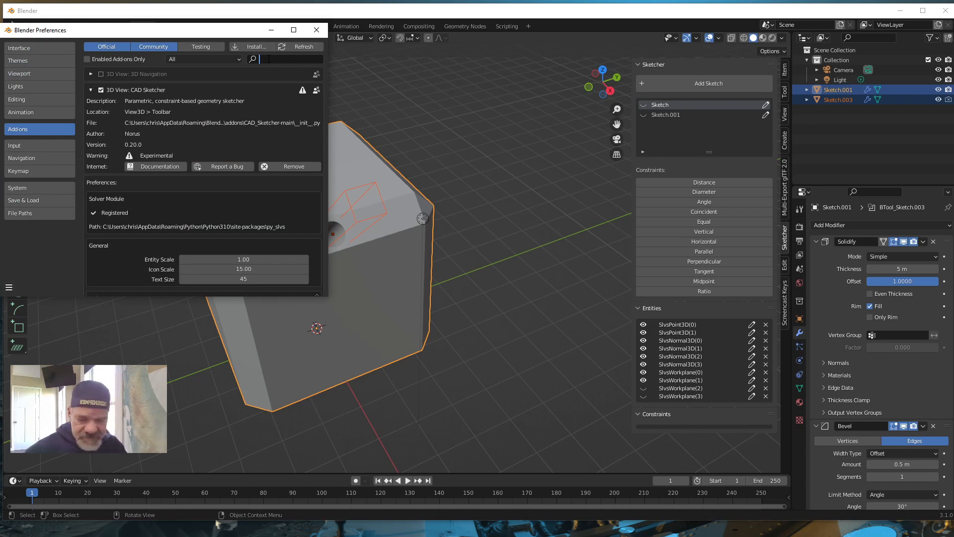
pyautogui.write('bool')
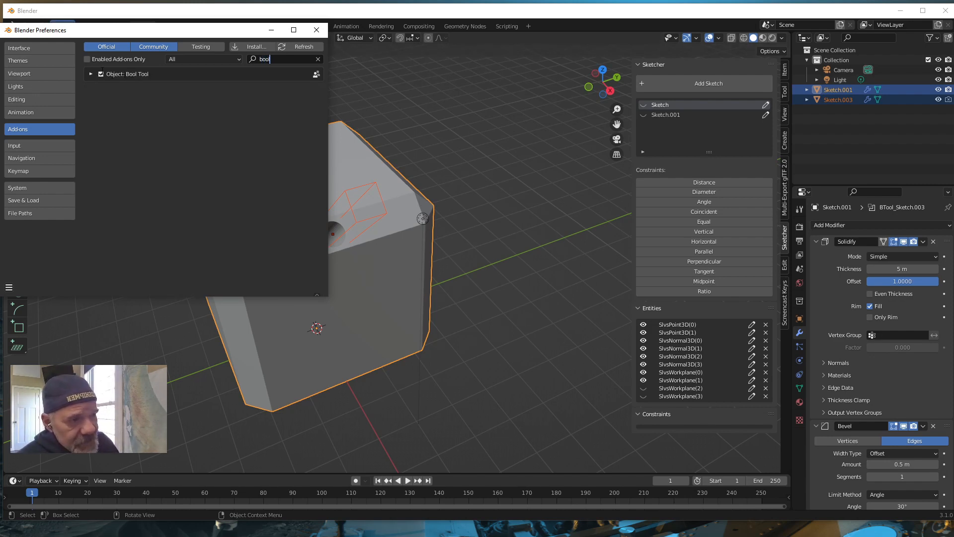
pyautogui.click(317, 29)
# Examine the hole in the bevelled face and the Boolean modifier in the cube's modifier stack.
pyautogui.moveTo(353, 293)
pyautogui.mouseDown(button='middle')
pyautogui.moveTo(326, 306)
pyautogui.moveTo(351, 293)
pyautogui.mouseUp(button='middle')
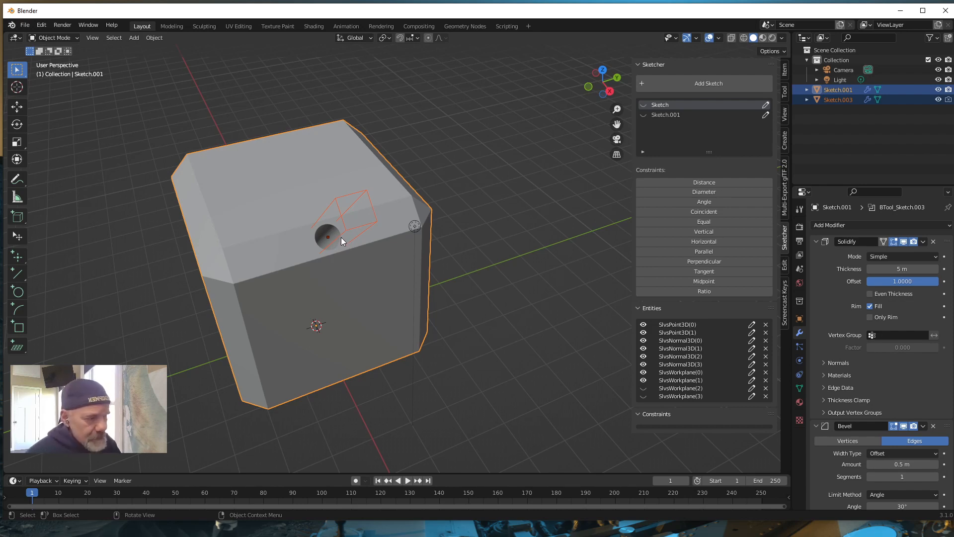
pyautogui.moveTo(361, 252)
pyautogui.mouseDown(button='middle')
pyautogui.moveTo(349, 256)
pyautogui.moveTo(365, 264)
pyautogui.moveTo(384, 243)
pyautogui.moveTo(347, 254)
pyautogui.moveTo(378, 249)
pyautogui.mouseUp(button='middle')
pyautogui.scroll(-2, 873, 431)
pyautogui.scroll(-5, 873, 431)
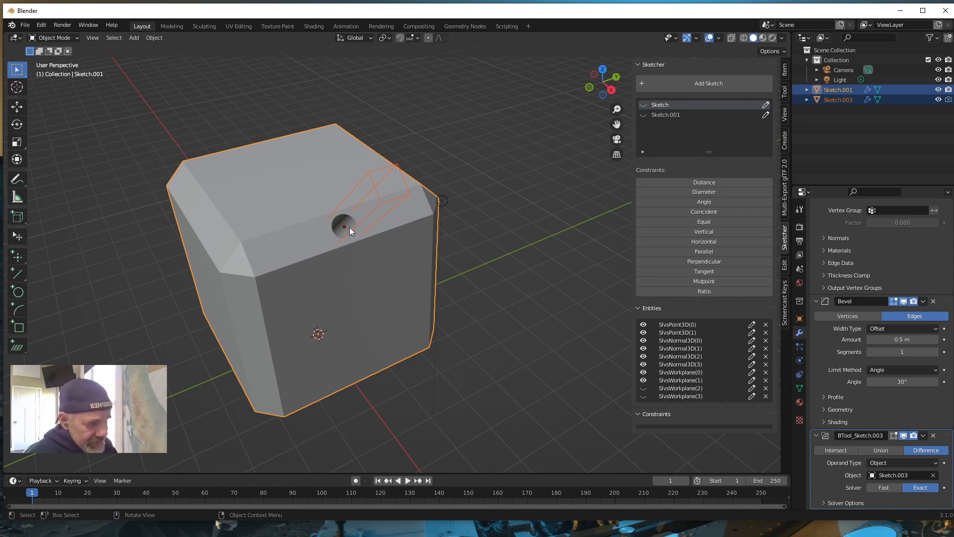
# Hide the cylinder cutter Sketch.003 and the bevelled cube Sketch.001 from the viewport.
pyautogui.moveTo(515, 319)
pyautogui.mouseDown(button='middle')
pyautogui.moveTo(480, 333)
pyautogui.moveTo(519, 319)
pyautogui.mouseUp(button='middle')
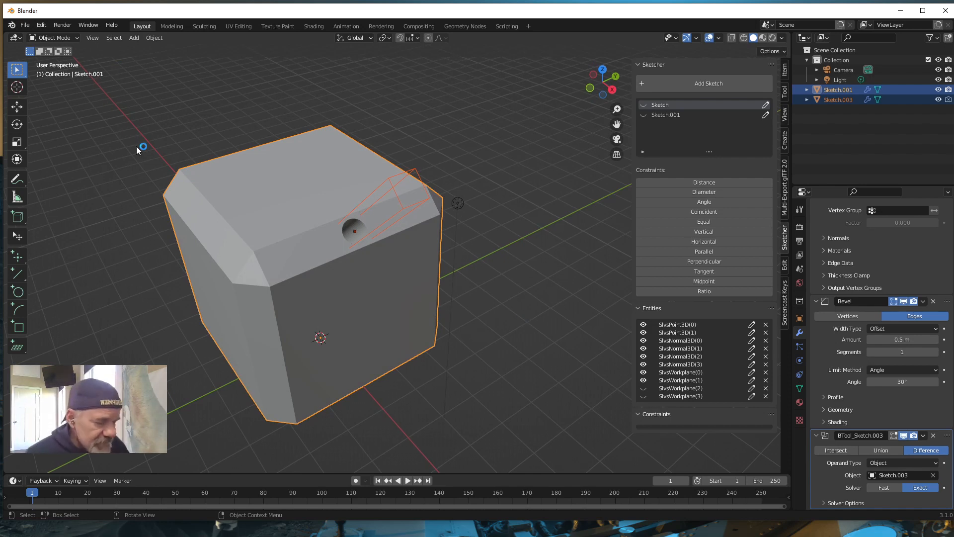
pyautogui.moveTo(532, 294); pyautogui.dragTo(498, 299, button='middle')
pyautogui.click(528, 242)
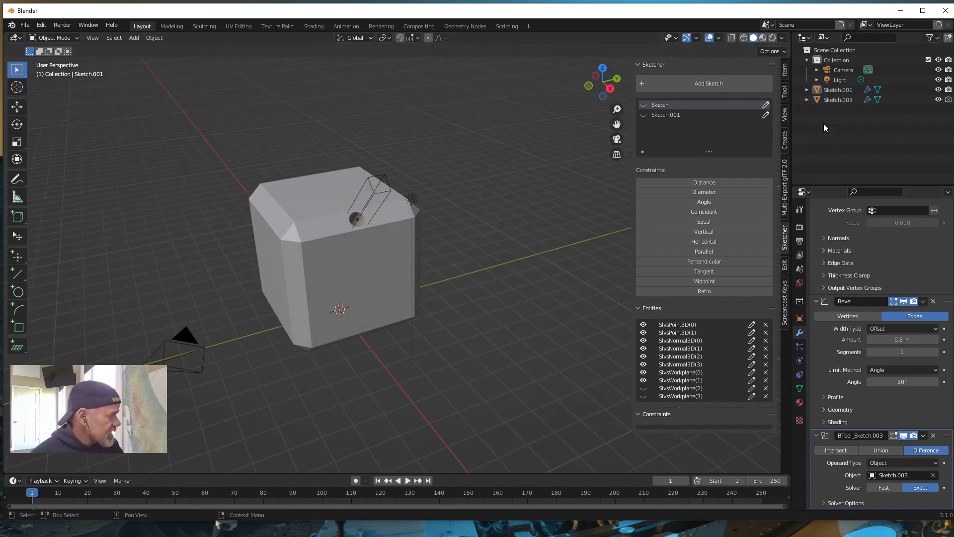
pyautogui.click(939, 100)
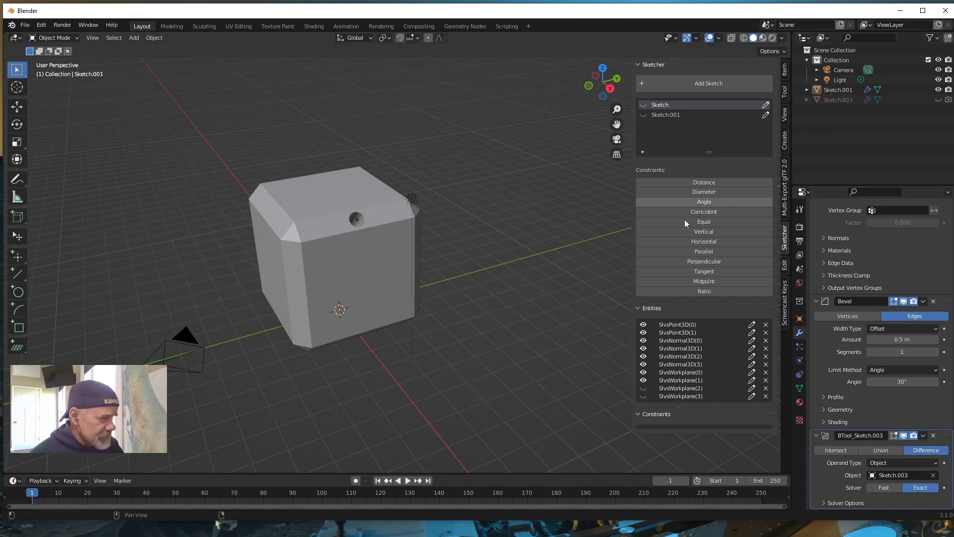
pyautogui.moveTo(559, 256)
pyautogui.mouseDown(button='middle')
pyautogui.moveTo(505, 286)
pyautogui.moveTo(541, 282)
pyautogui.moveTo(566, 254)
pyautogui.moveTo(535, 263)
pyautogui.moveTo(529, 279)
pyautogui.moveTo(550, 275)
pyautogui.moveTo(534, 288)
pyautogui.moveTo(549, 283)
pyautogui.moveTo(559, 250)
pyautogui.moveTo(571, 251)
pyautogui.mouseUp(button='middle')
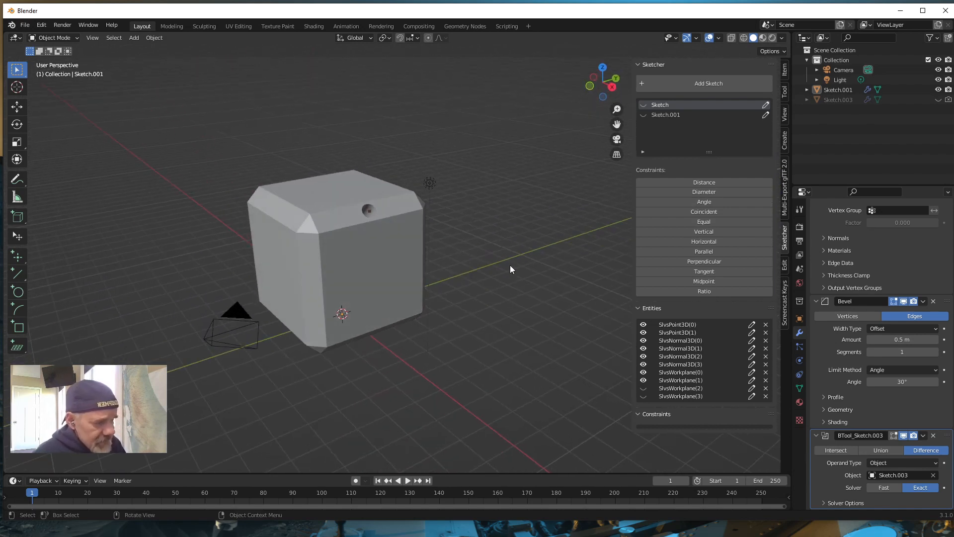
pyautogui.moveTo(510, 264); pyautogui.dragTo(448, 292, button='middle')
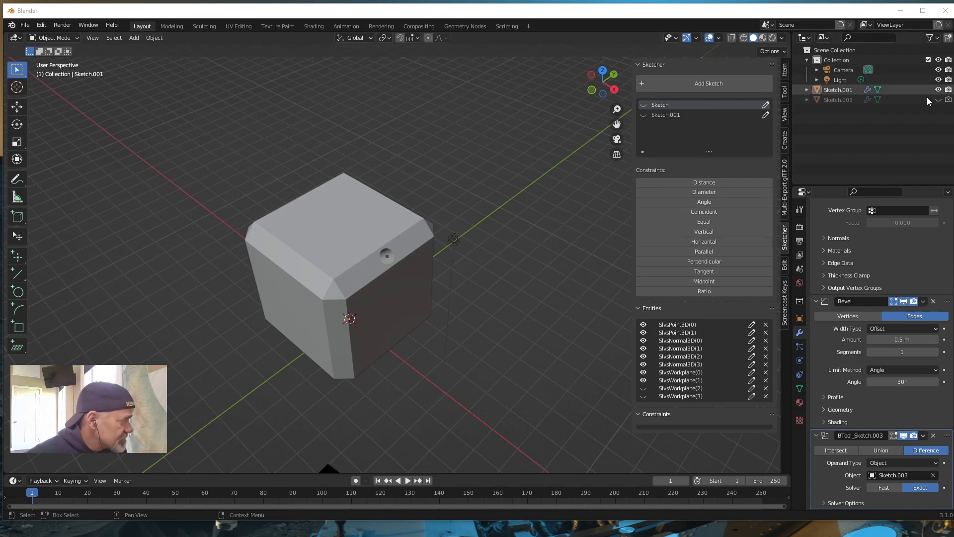
pyautogui.click(938, 90)
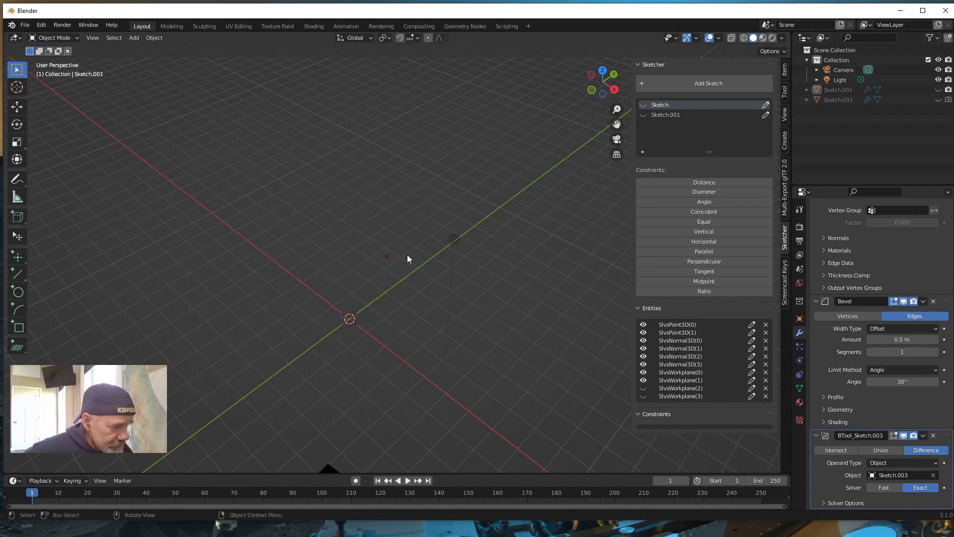
pyautogui.moveTo(407, 254)
pyautogui.mouseDown(button='middle')
pyautogui.moveTo(422, 216)
pyautogui.moveTo(330, 279)
pyautogui.mouseUp(button='middle')
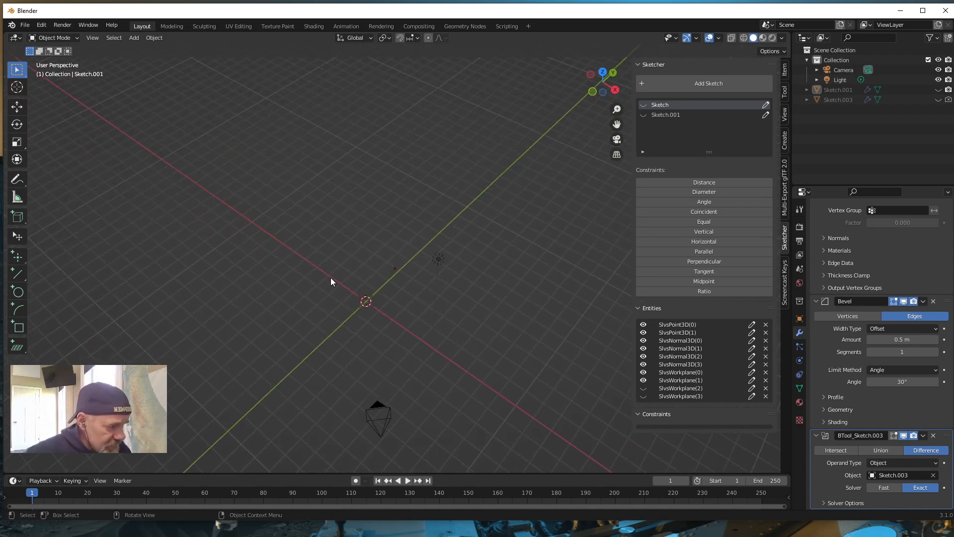
# Add a new sketch on the horizontal XY workplane.
pyautogui.click(708, 80)
pyautogui.moveTo(464, 418); pyautogui.dragTo(469, 345, button='middle')
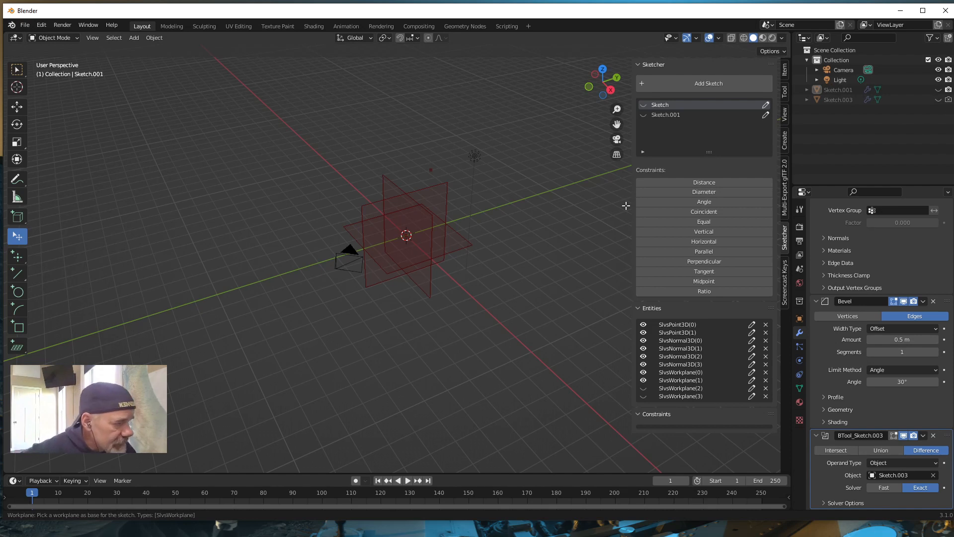
pyautogui.click(458, 250)
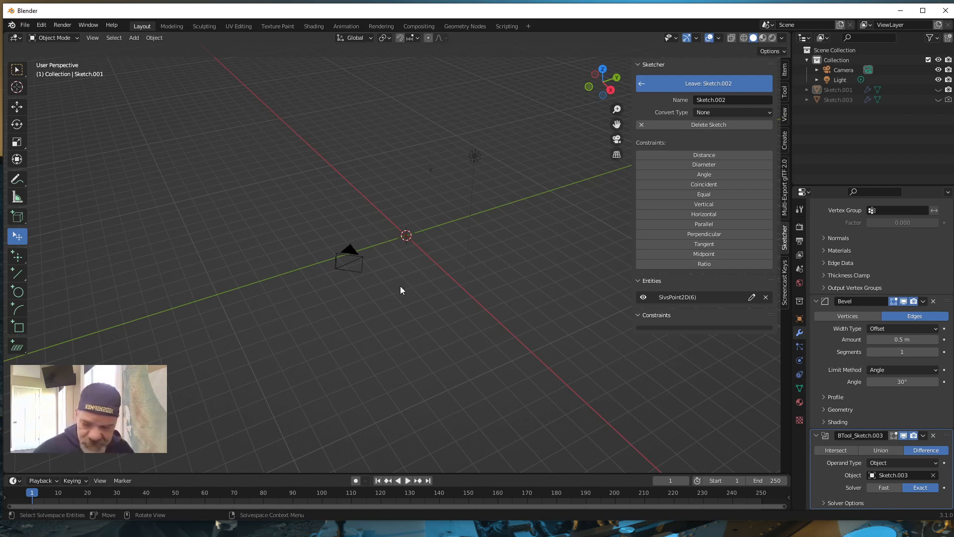
# Draw two separate, converging lines across the X axis, one on each side of the origin.
pyautogui.moveTo(387, 279); pyautogui.dragTo(400, 329, button='middle')
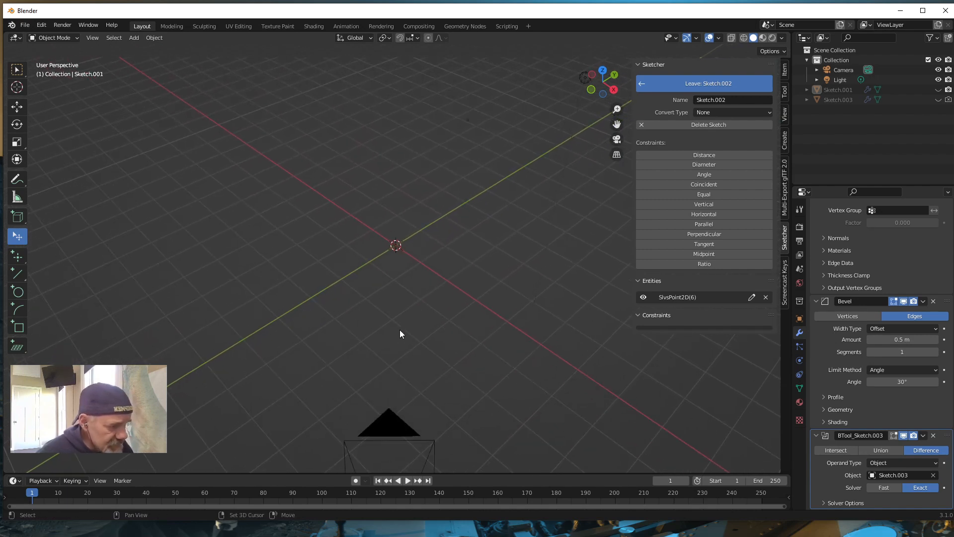
pyautogui.click(19, 274)
pyautogui.click(295, 339)
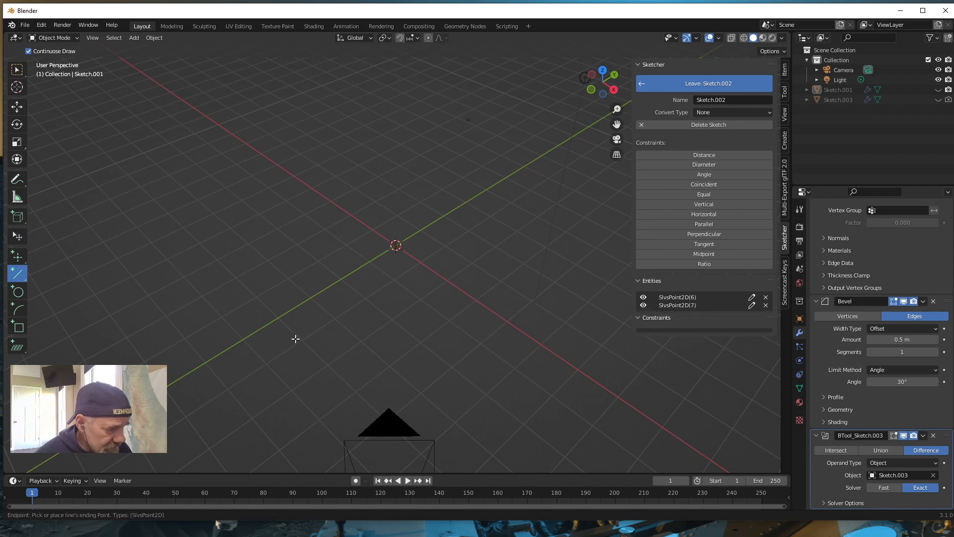
pyautogui.click(582, 233)
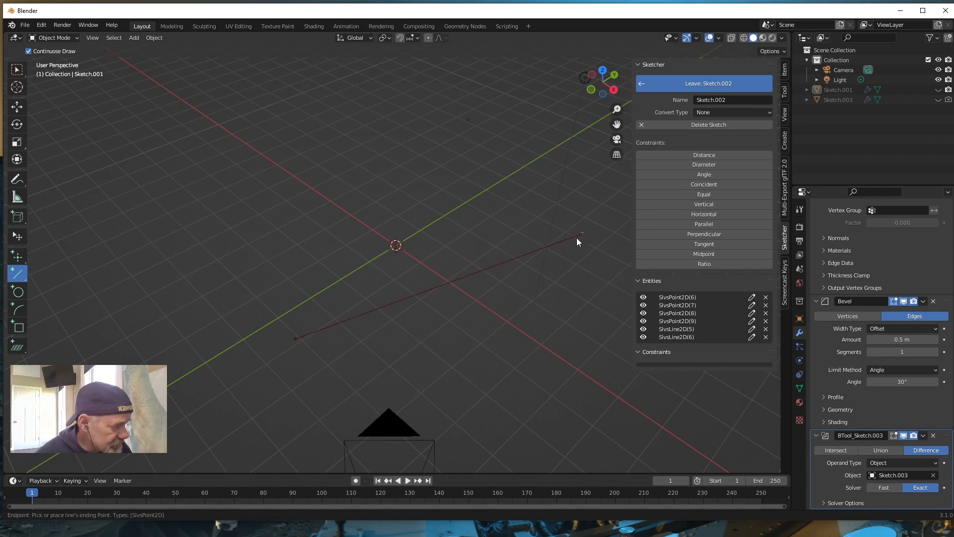
pyautogui.press('Escape')
pyautogui.moveTo(282, 404)
pyautogui.mouseDown(button='middle')
pyautogui.moveTo(350, 398)
pyautogui.moveTo(285, 406)
pyautogui.moveTo(332, 396)
pyautogui.moveTo(362, 433)
pyautogui.moveTo(319, 257)
pyautogui.mouseUp(button='middle')
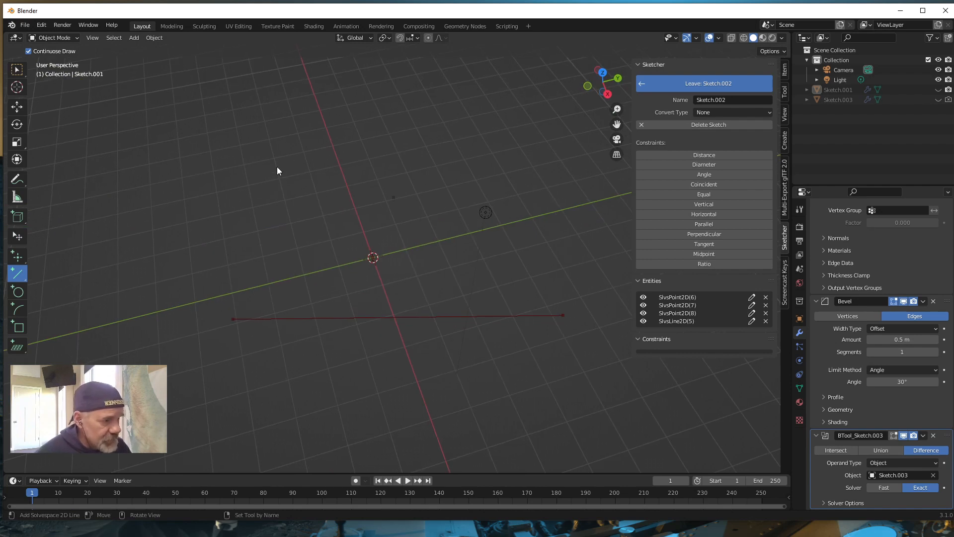
pyautogui.click(549, 267)
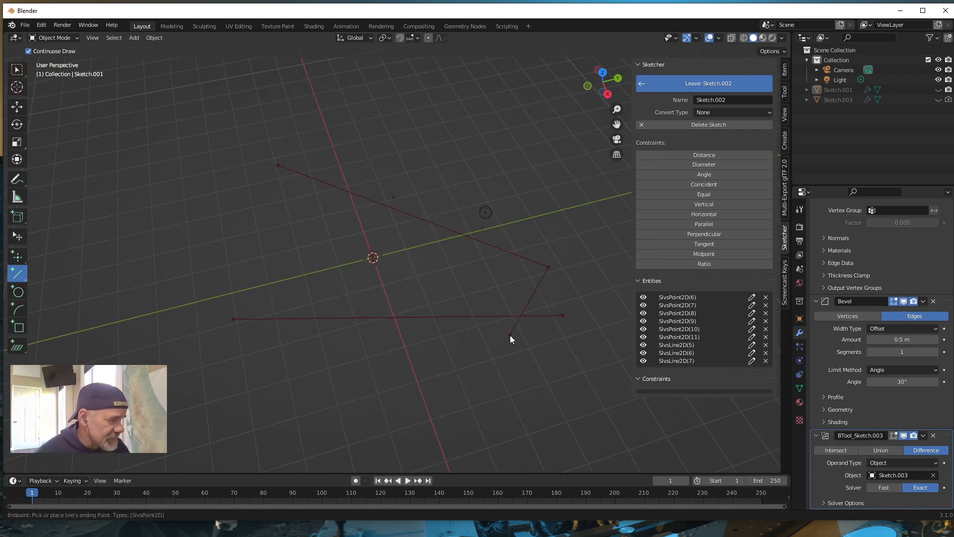
pyautogui.press('Escape')
pyautogui.press('Escape')
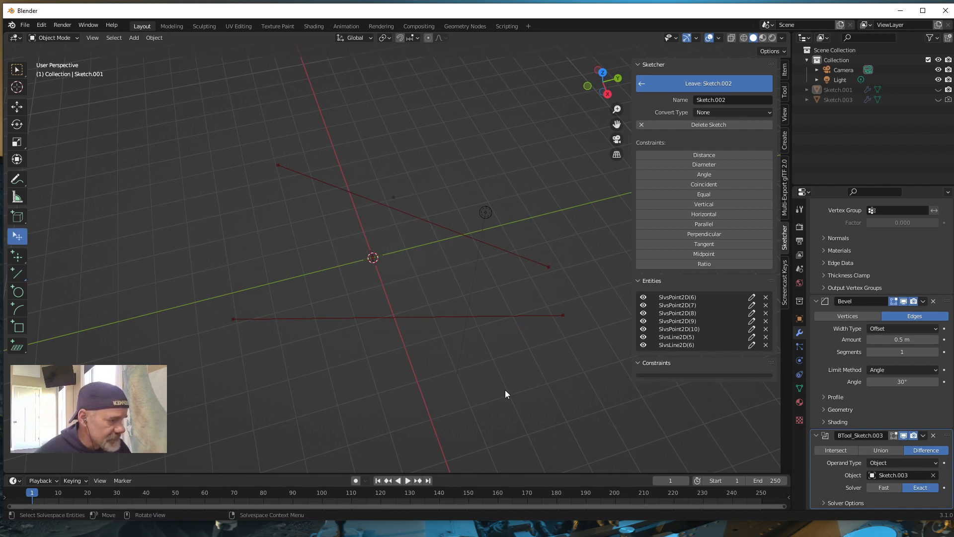
# Draw an arc centred between the lines' wider-spaced ends, starting and ending on those two endpoints to connect the lines.
pyautogui.moveTo(506, 394)
pyautogui.mouseDown(button='middle')
pyautogui.moveTo(511, 405)
pyautogui.moveTo(420, 351)
pyautogui.moveTo(468, 364)
pyautogui.moveTo(465, 311)
pyautogui.mouseUp(button='middle')
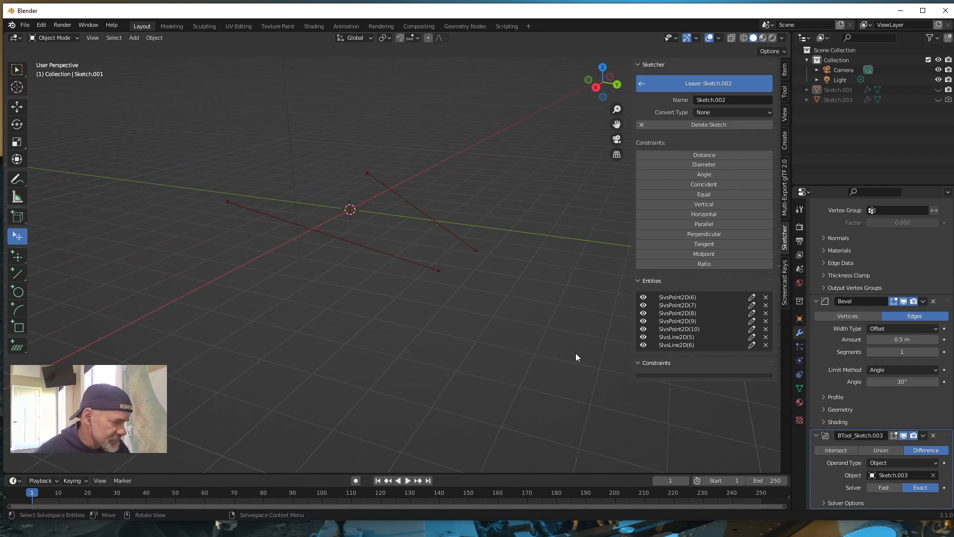
pyautogui.moveTo(409, 357)
pyautogui.mouseDown(button='middle')
pyautogui.moveTo(478, 386)
pyautogui.moveTo(354, 362)
pyautogui.moveTo(423, 341)
pyautogui.moveTo(422, 328)
pyautogui.moveTo(460, 347)
pyautogui.moveTo(422, 348)
pyautogui.mouseUp(button='middle')
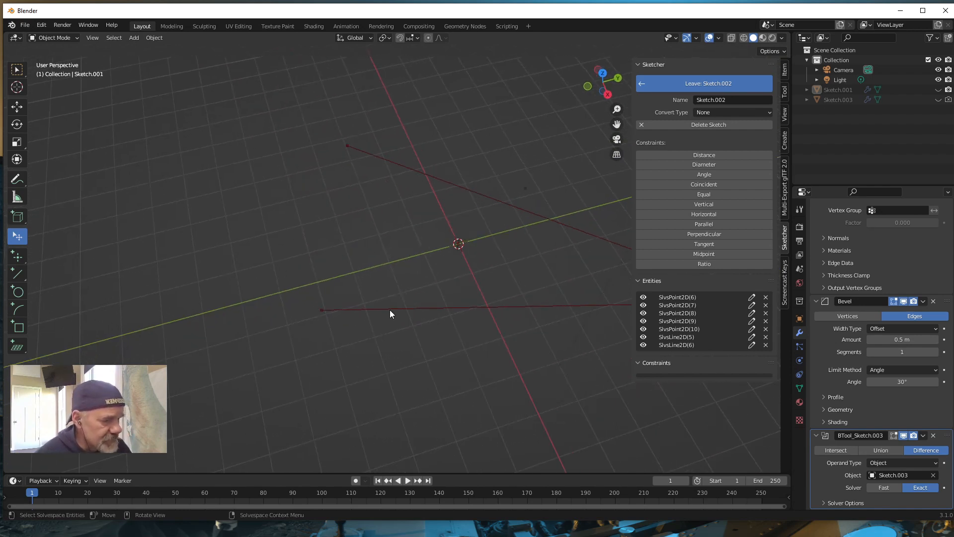
pyautogui.moveTo(337, 386)
pyautogui.mouseDown(button='middle')
pyautogui.moveTo(365, 368)
pyautogui.moveTo(343, 356)
pyautogui.moveTo(269, 410)
pyautogui.moveTo(226, 390)
pyautogui.mouseUp(button='middle')
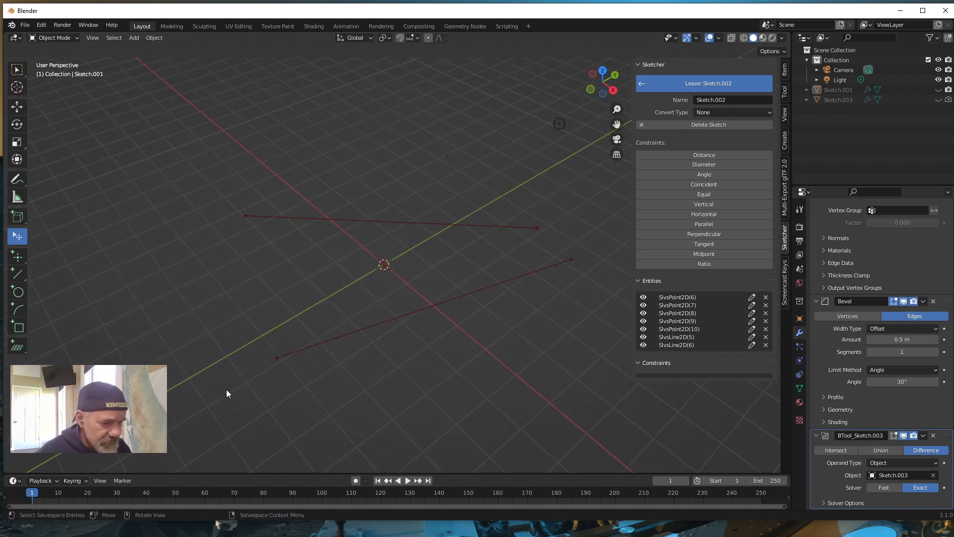
pyautogui.click(19, 311)
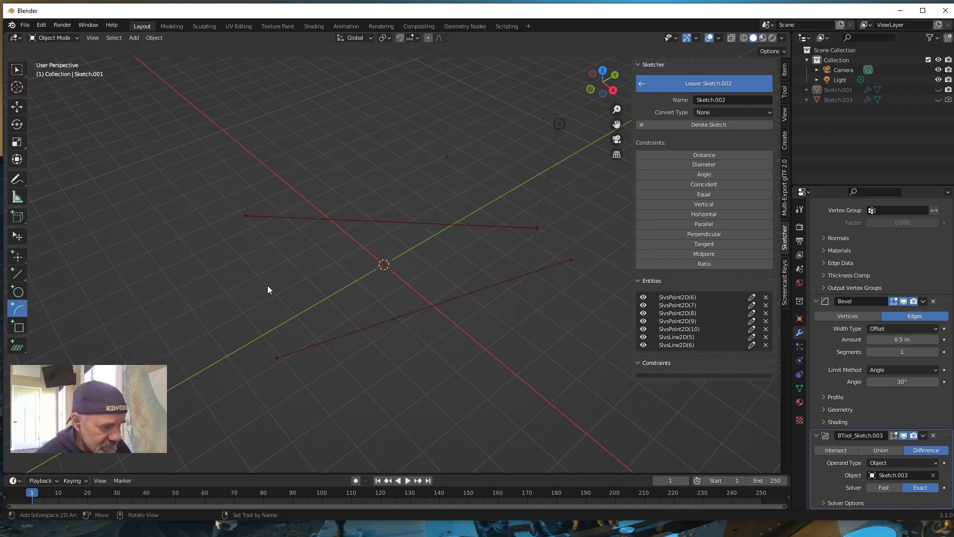
pyautogui.click(268, 285)
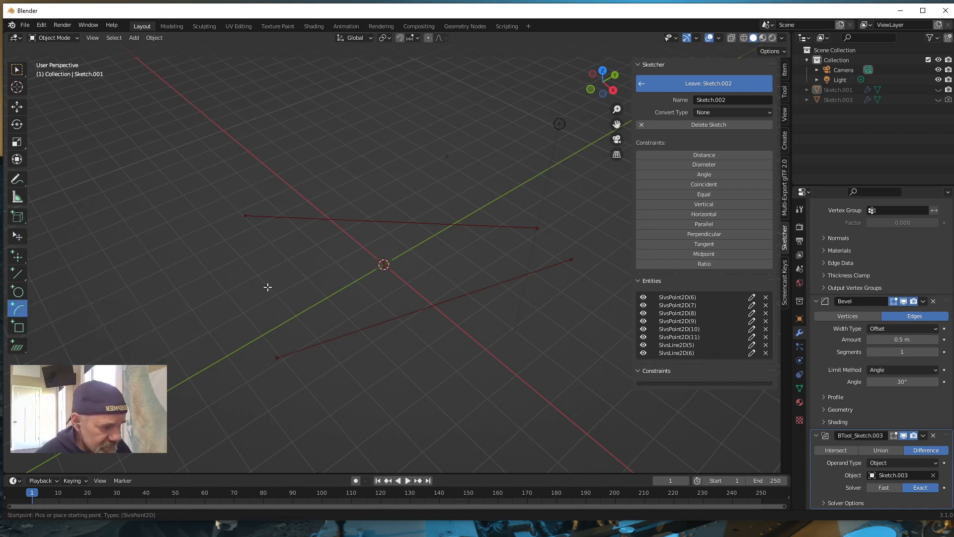
pyautogui.click(276, 359)
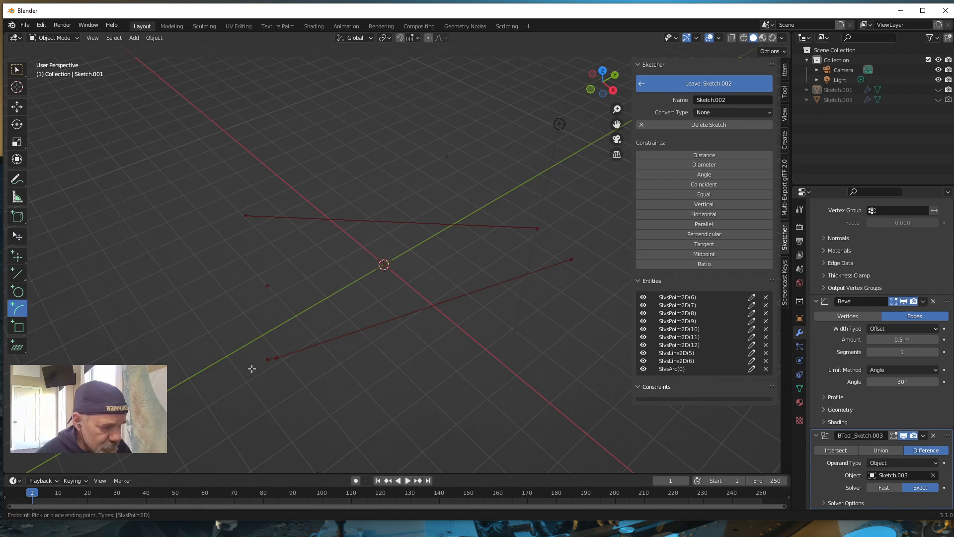
pyautogui.click(246, 216)
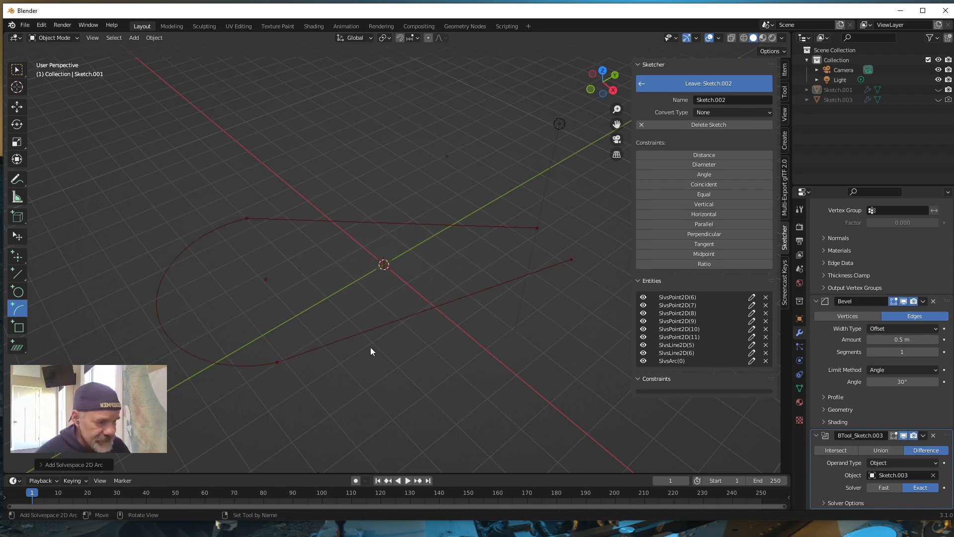
pyautogui.moveTo(386, 369)
pyautogui.mouseDown(button='middle')
pyautogui.moveTo(354, 372)
pyautogui.moveTo(360, 394)
pyautogui.moveTo(401, 395)
pyautogui.moveTo(368, 372)
pyautogui.moveTo(363, 354)
pyautogui.mouseUp(button='middle')
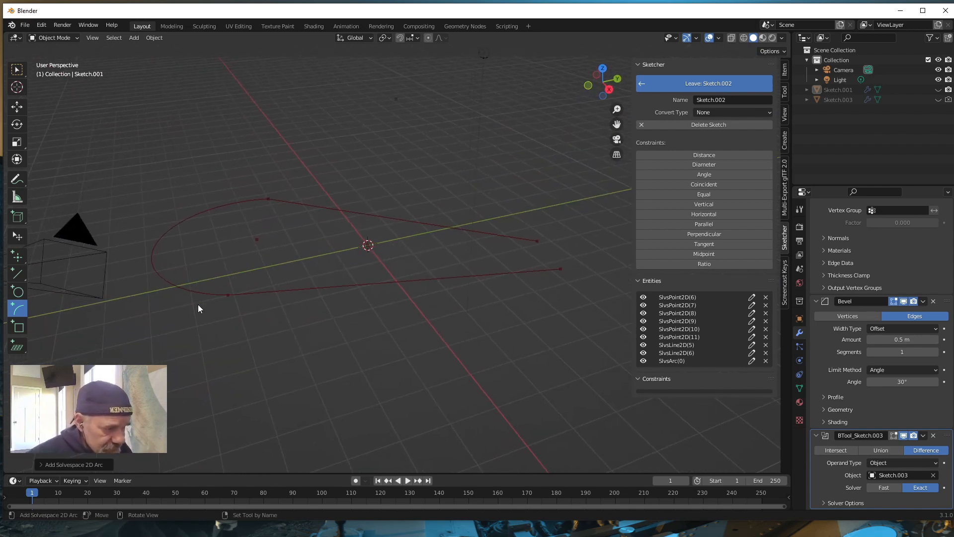
pyautogui.moveTo(331, 304)
pyautogui.mouseDown(button='middle')
pyautogui.moveTo(327, 382)
pyautogui.moveTo(318, 340)
pyautogui.mouseUp(button='middle')
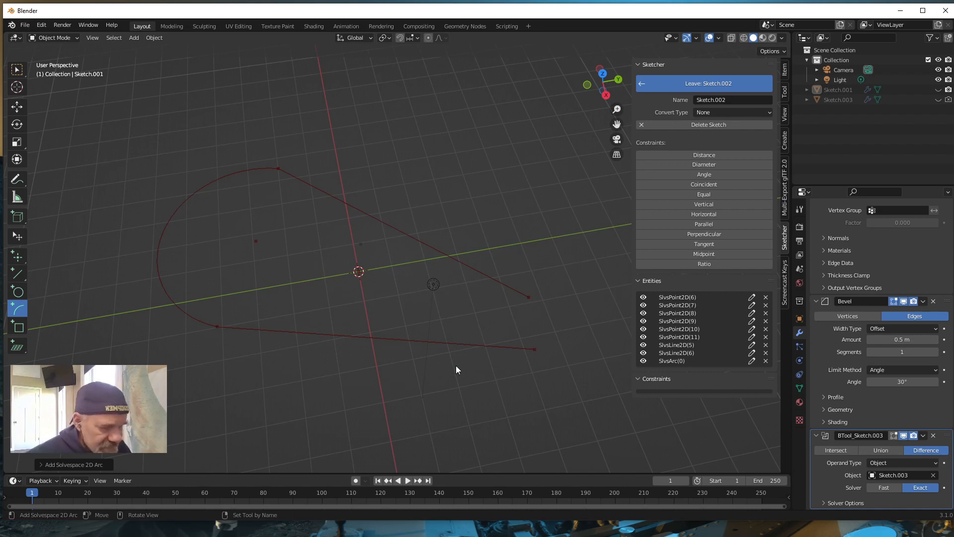
pyautogui.moveTo(235, 362)
pyautogui.mouseDown(button='middle')
pyautogui.moveTo(298, 350)
pyautogui.moveTo(283, 389)
pyautogui.moveTo(302, 396)
pyautogui.moveTo(290, 389)
pyautogui.moveTo(295, 356)
pyautogui.mouseUp(button='middle')
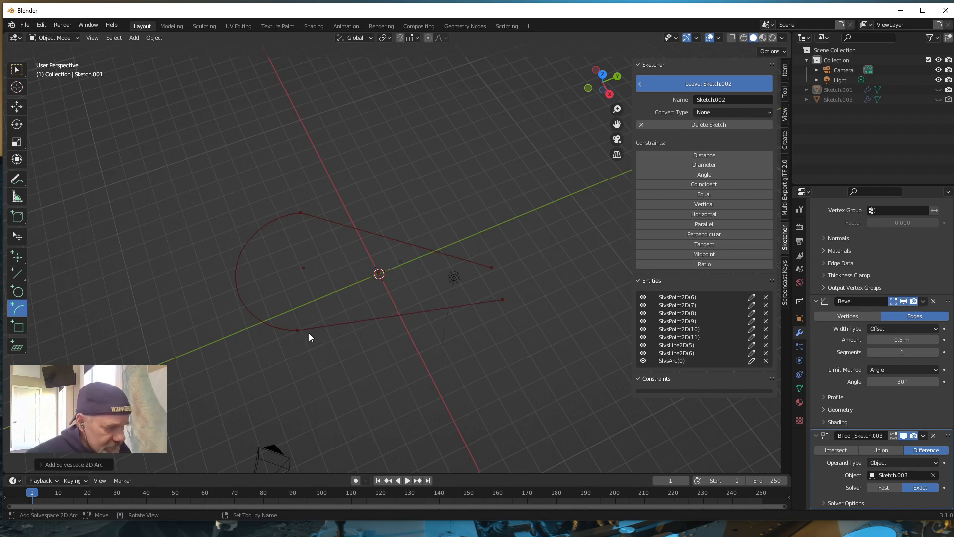
pyautogui.click(324, 220)
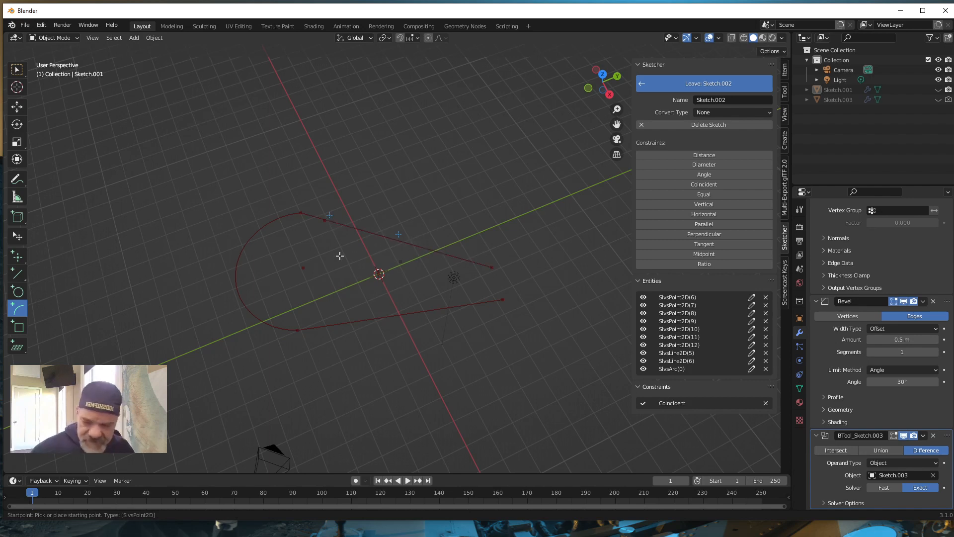
pyautogui.press('Escape')
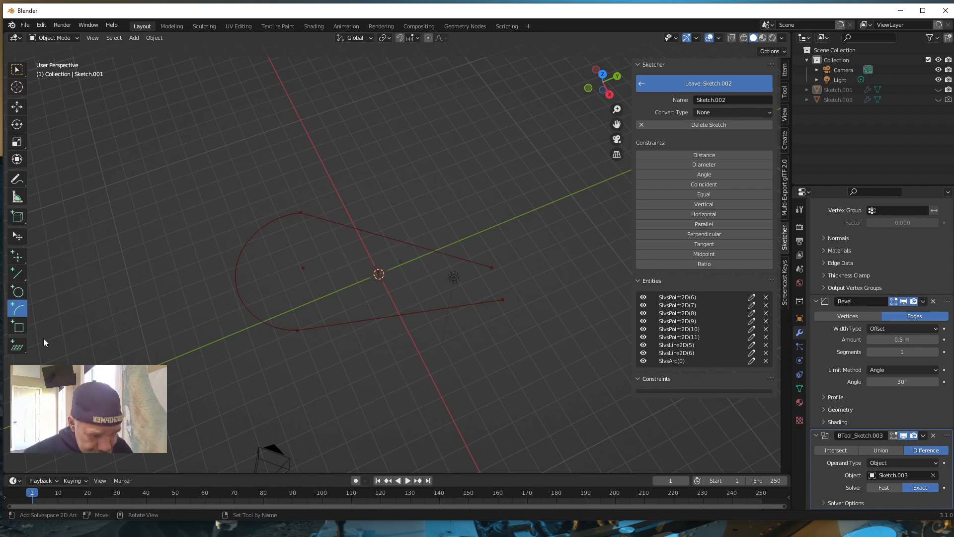
# Apply a Tangent constraint between the arc and each of the two lines.
pyautogui.click(17, 235)
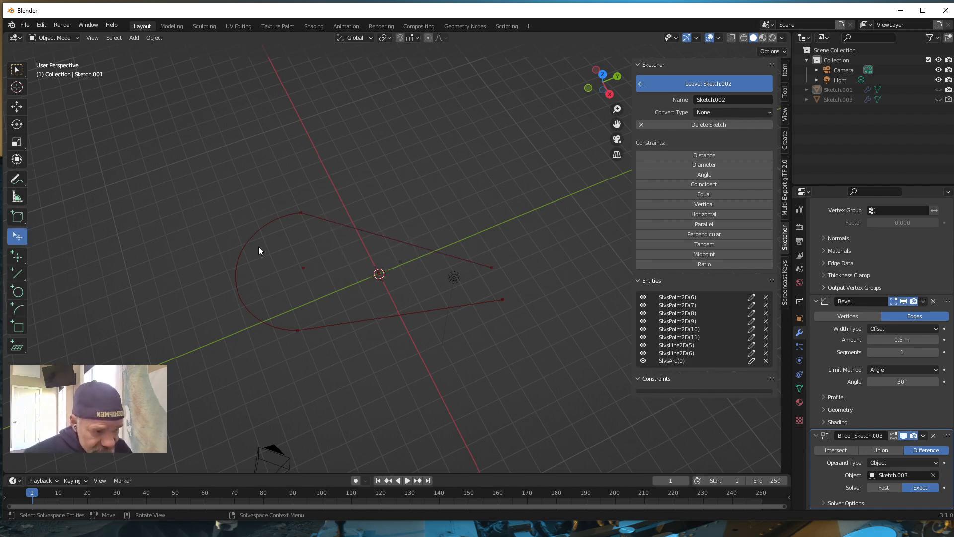
pyautogui.click(338, 224)
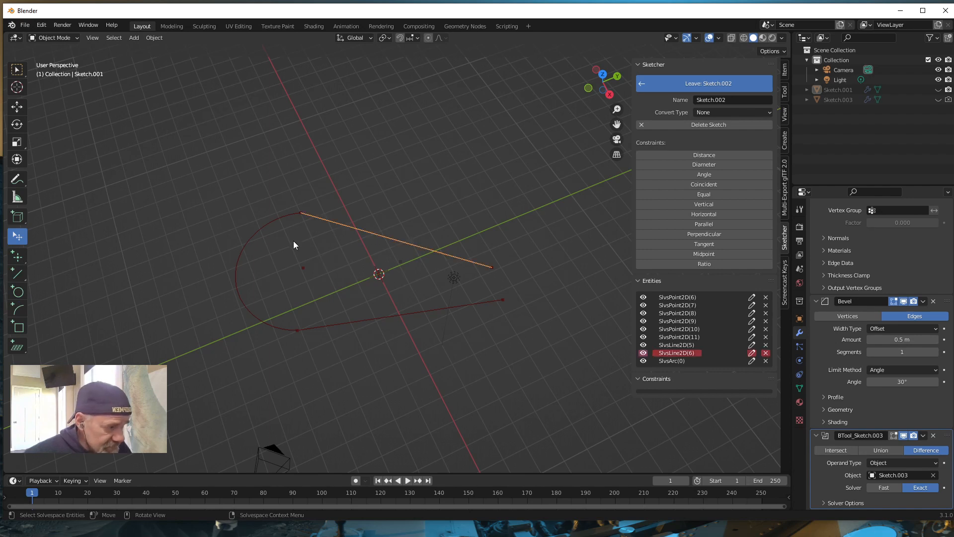
pyautogui.click(269, 222)
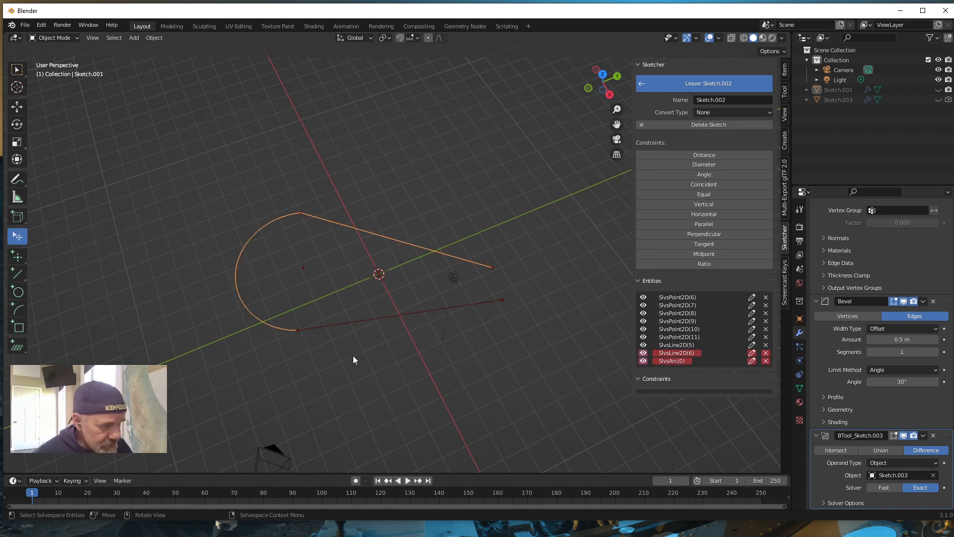
pyautogui.click(703, 244)
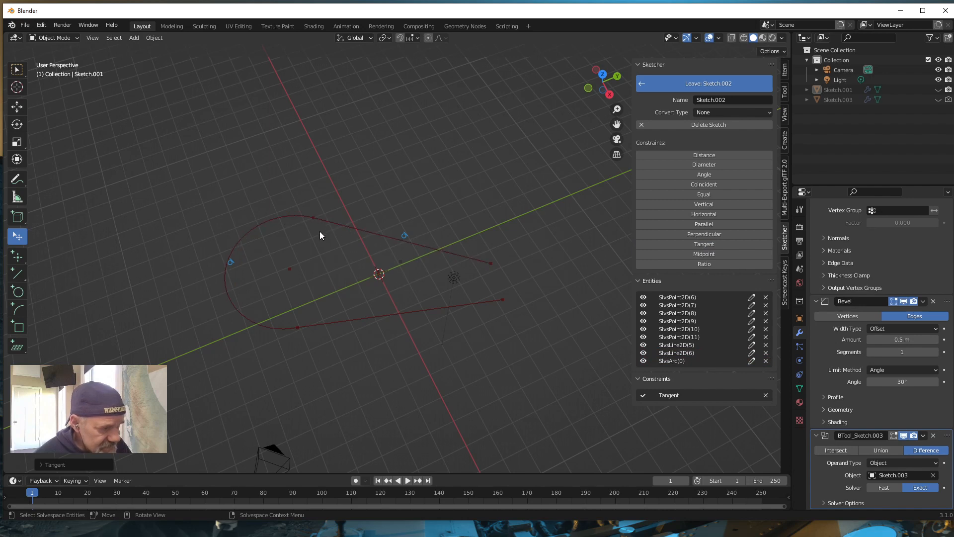
pyautogui.click(322, 327)
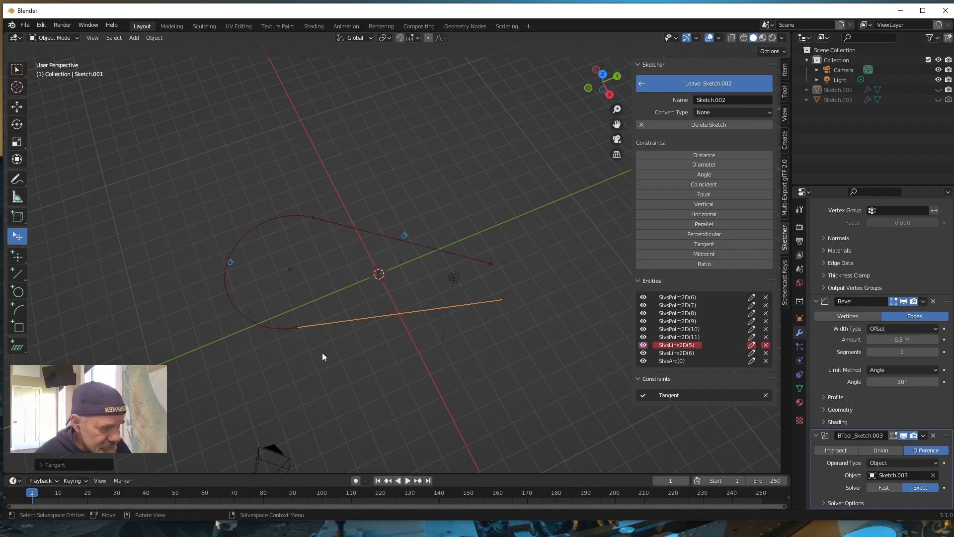
pyautogui.keyDown('shift'); pyautogui.click(284, 329); pyautogui.keyUp('shift')
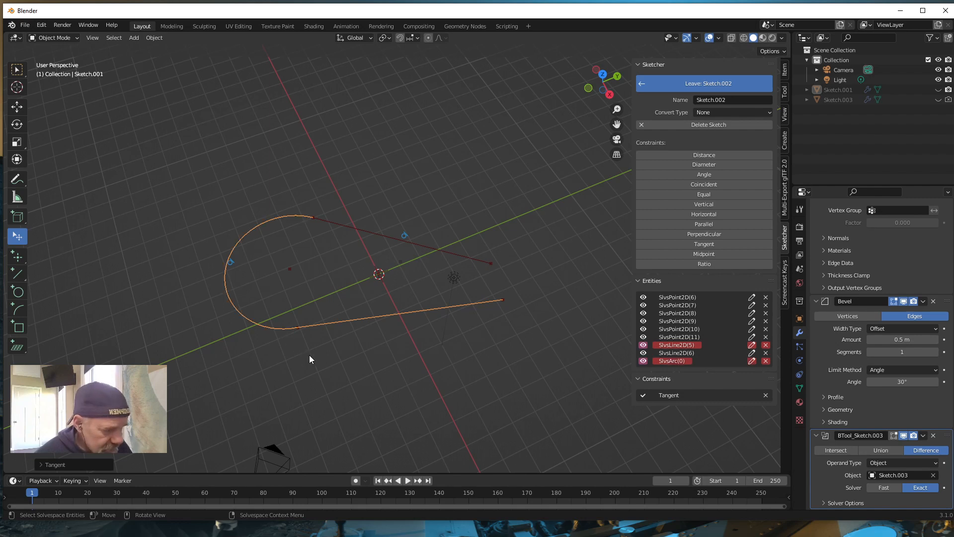
pyautogui.click(703, 243)
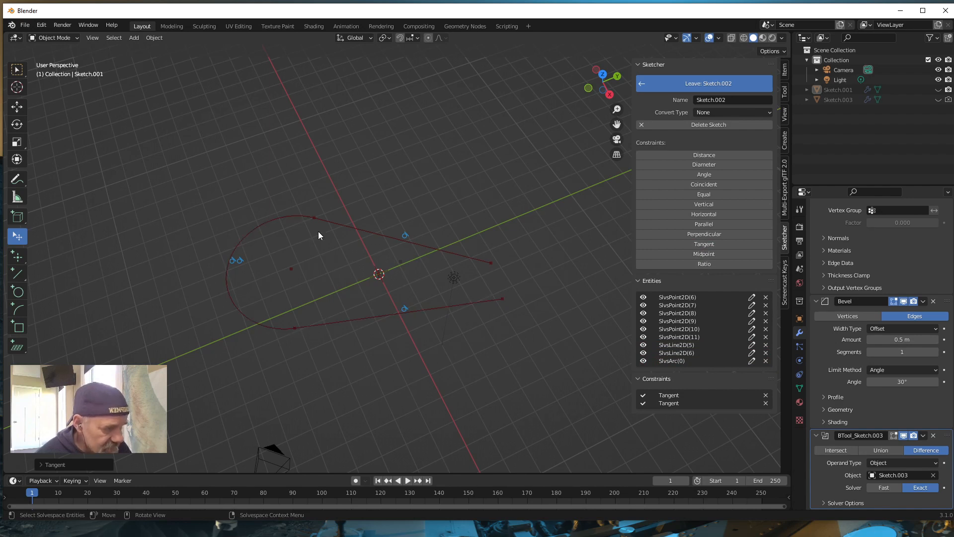
pyautogui.moveTo(365, 427); pyautogui.dragTo(364, 395, button='middle')
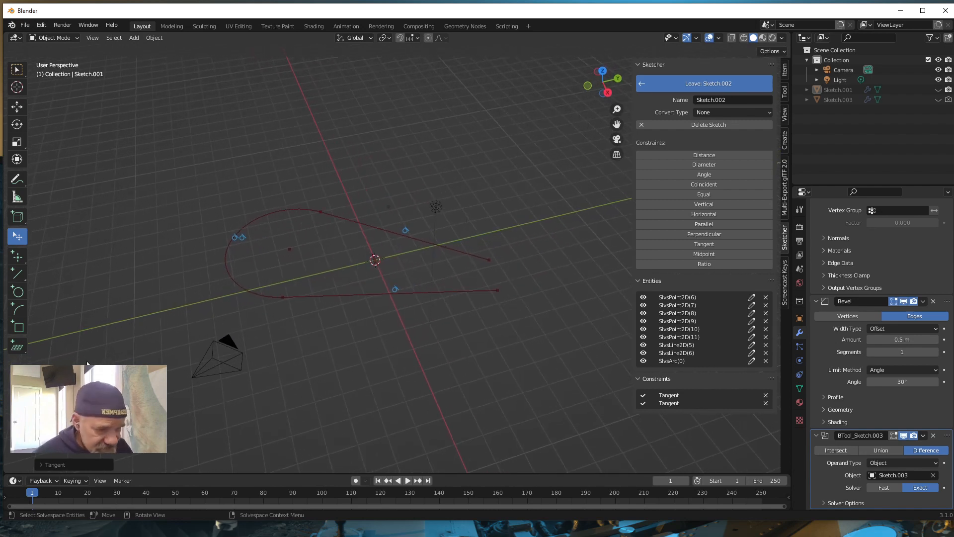
pyautogui.click(20, 310)
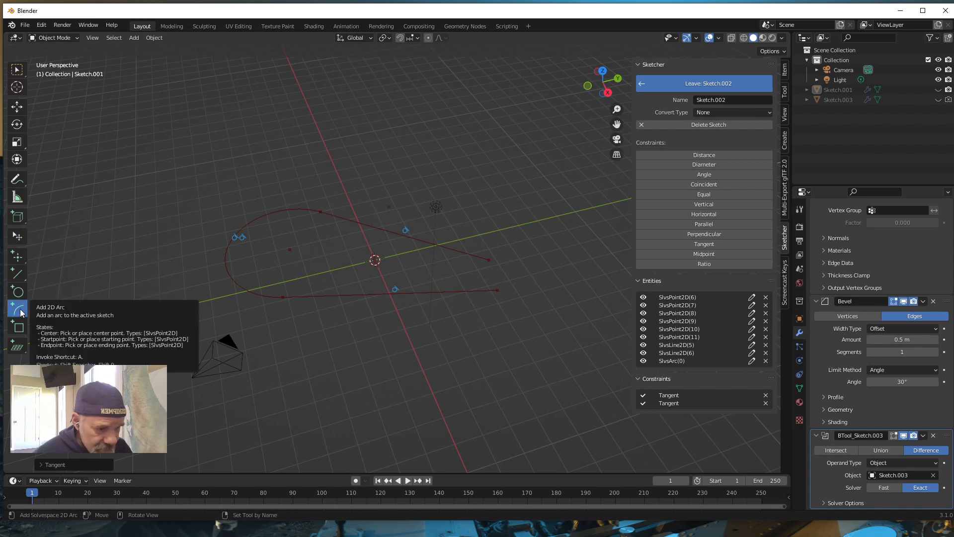
pyautogui.click(520, 276)
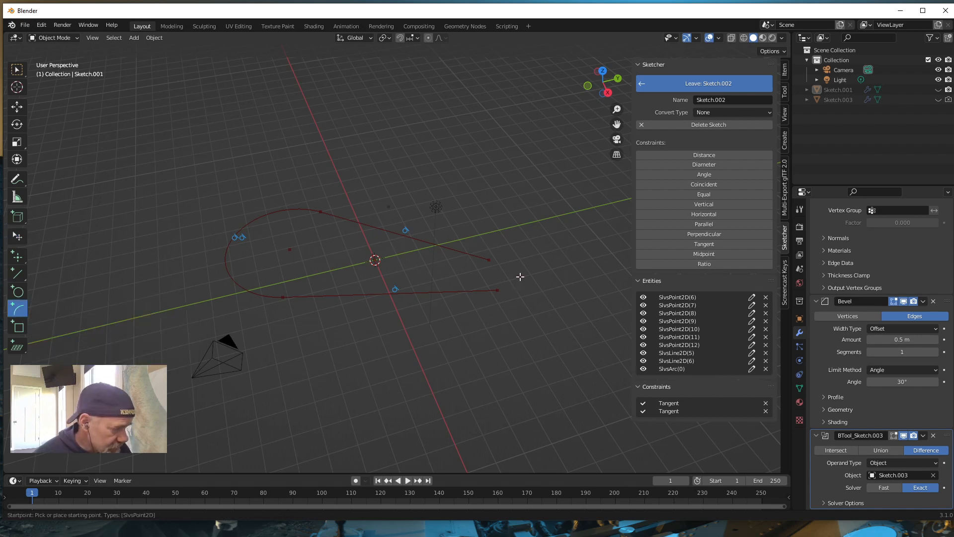
pyautogui.click(529, 318)
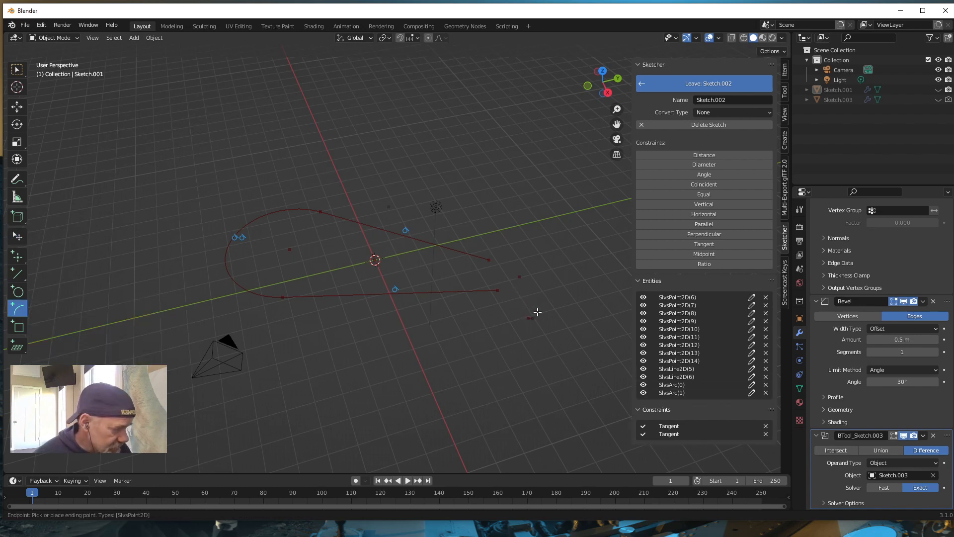
pyautogui.click(525, 242)
pyautogui.moveTo(501, 374)
pyautogui.mouseDown(button='middle')
pyautogui.moveTo(468, 382)
pyautogui.moveTo(421, 344)
pyautogui.moveTo(445, 364)
pyautogui.moveTo(450, 358)
pyautogui.mouseUp(button='middle')
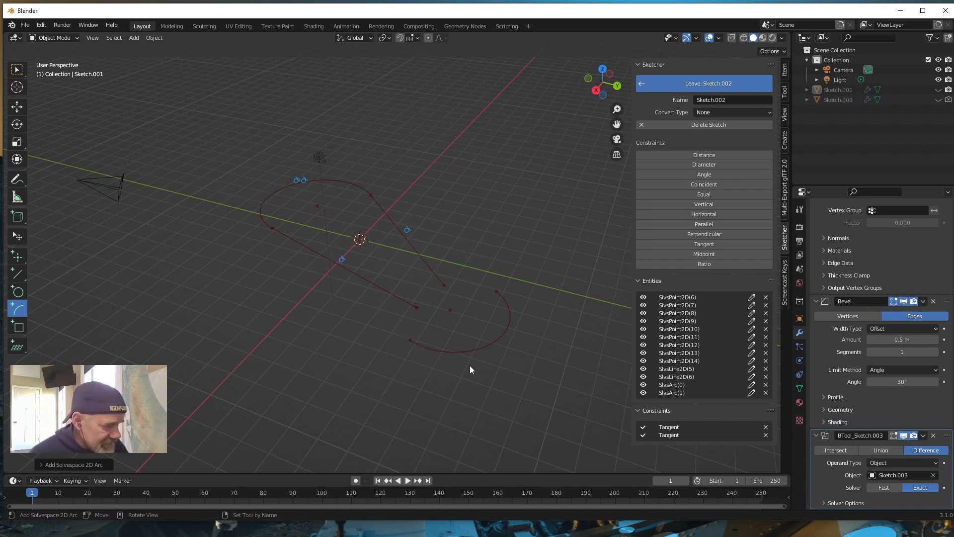
pyautogui.moveTo(496, 305)
pyautogui.mouseDown(button='middle')
pyautogui.moveTo(504, 359)
pyautogui.moveTo(527, 347)
pyautogui.moveTo(520, 251)
pyautogui.mouseUp(button='middle')
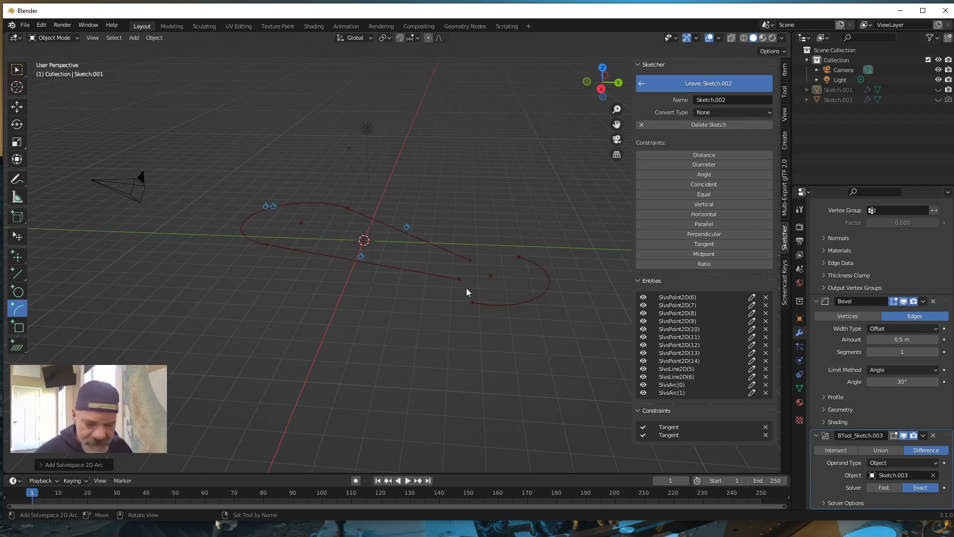
pyautogui.hotkey('ctrl', 'z')
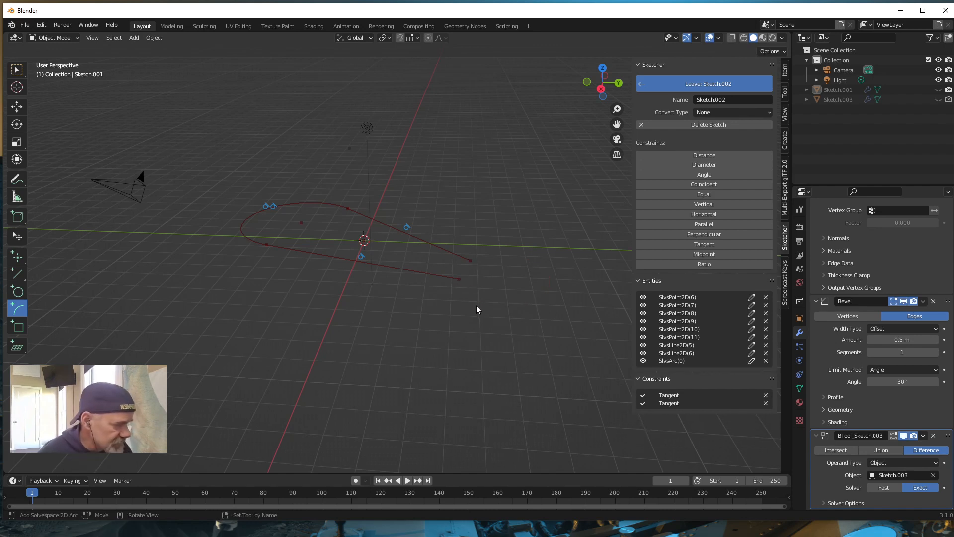
# Draw an arc centred between the lines' narrower-spaced ends, starting and ending on those two endpoints to close the profile.
pyautogui.moveTo(476, 306)
pyautogui.mouseDown(button='middle')
pyautogui.moveTo(477, 323)
pyautogui.moveTo(492, 329)
pyautogui.moveTo(415, 334)
pyautogui.moveTo(425, 343)
pyautogui.moveTo(422, 329)
pyautogui.mouseUp(button='middle')
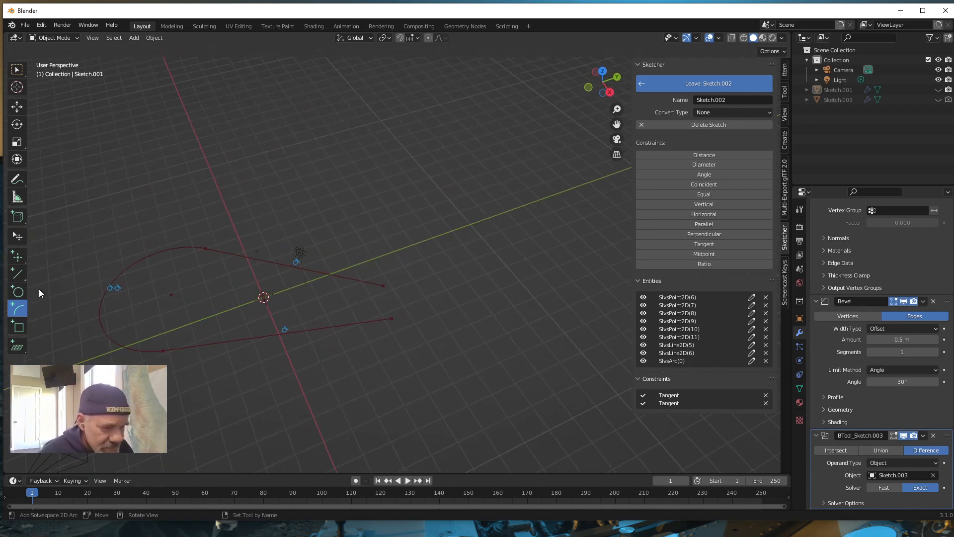
pyautogui.click(380, 303)
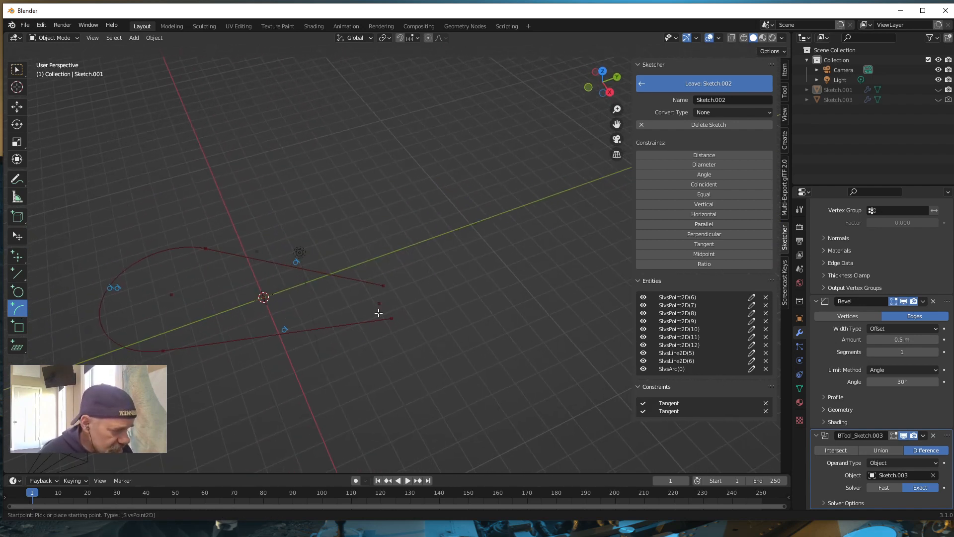
pyautogui.click(393, 320)
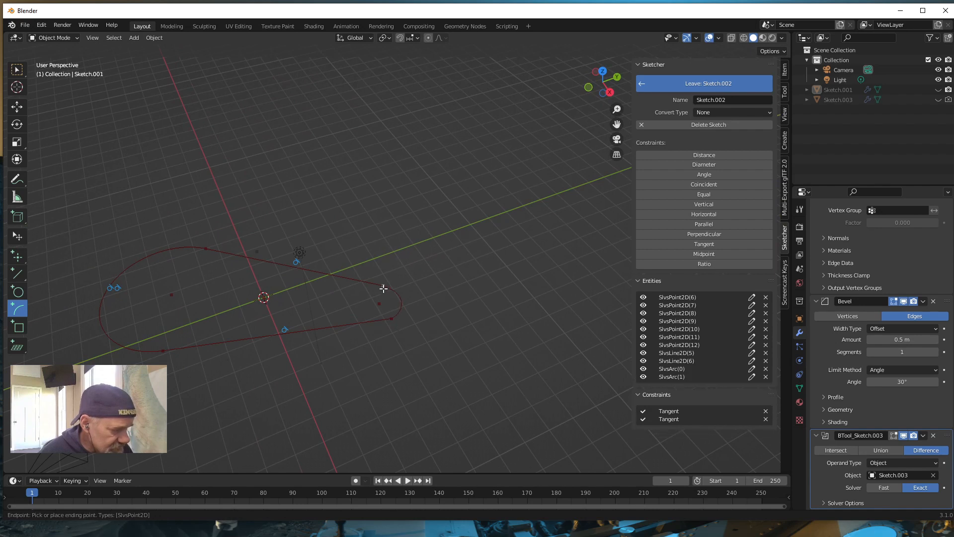
pyautogui.click(382, 285)
# Apply a Tangent constraint between the smaller arc and each of the two lines.
pyautogui.scroll(6, 426, 340)
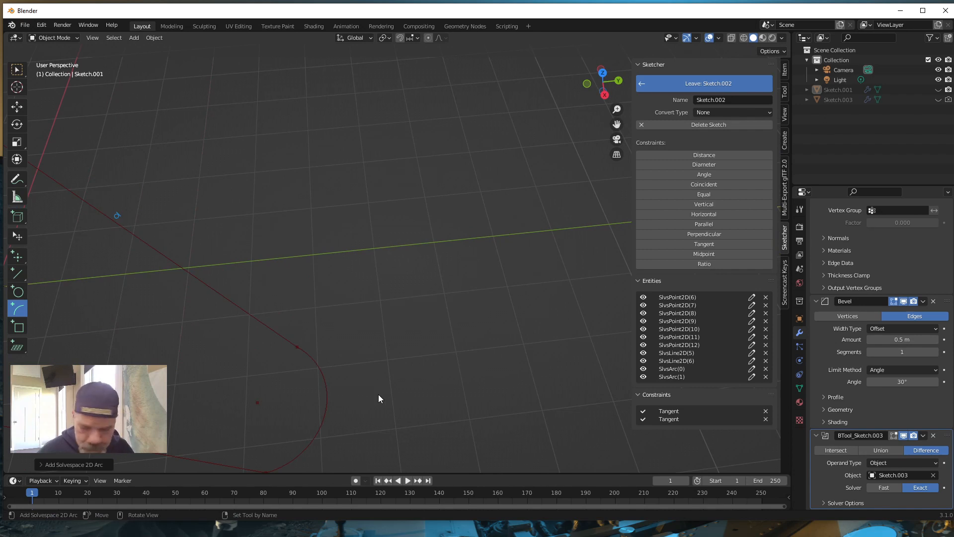
pyautogui.moveTo(379, 398)
pyautogui.keyDown('shift'); pyautogui.mouseDown(button='middle')
pyautogui.moveTo(486, 270)
pyautogui.moveTo(480, 264)
pyautogui.mouseUp(button='middle'); pyautogui.keyUp('shift')
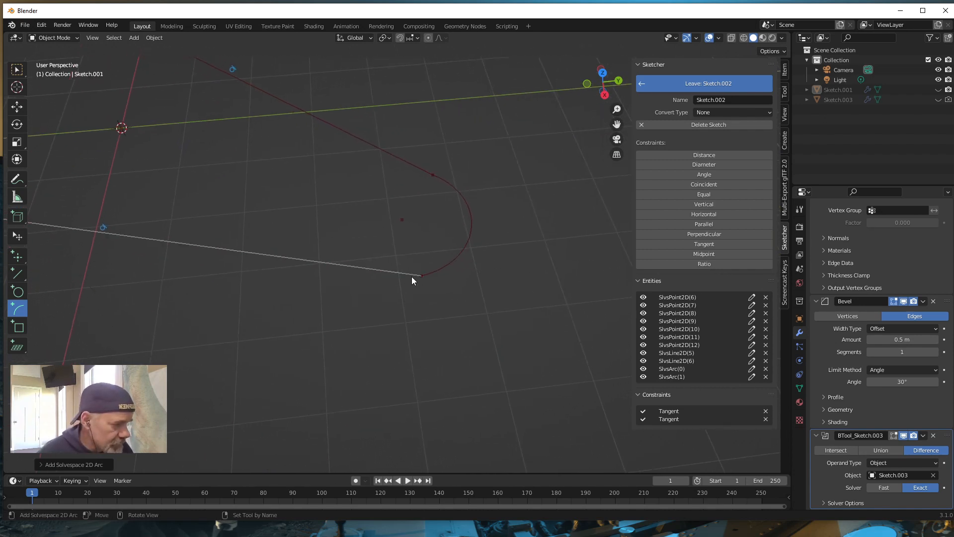
pyautogui.click(18, 236)
pyautogui.click(383, 270)
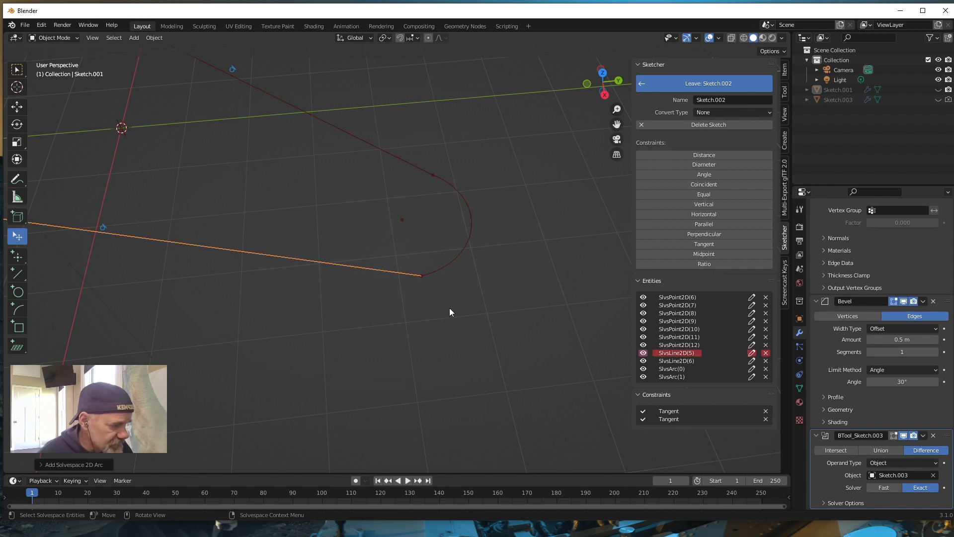
pyautogui.click(449, 264)
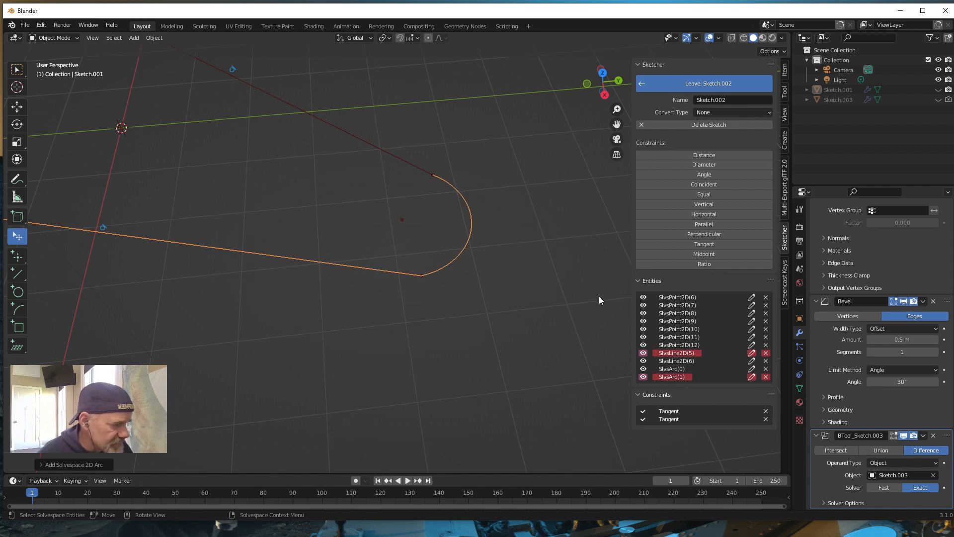
pyautogui.click(711, 244)
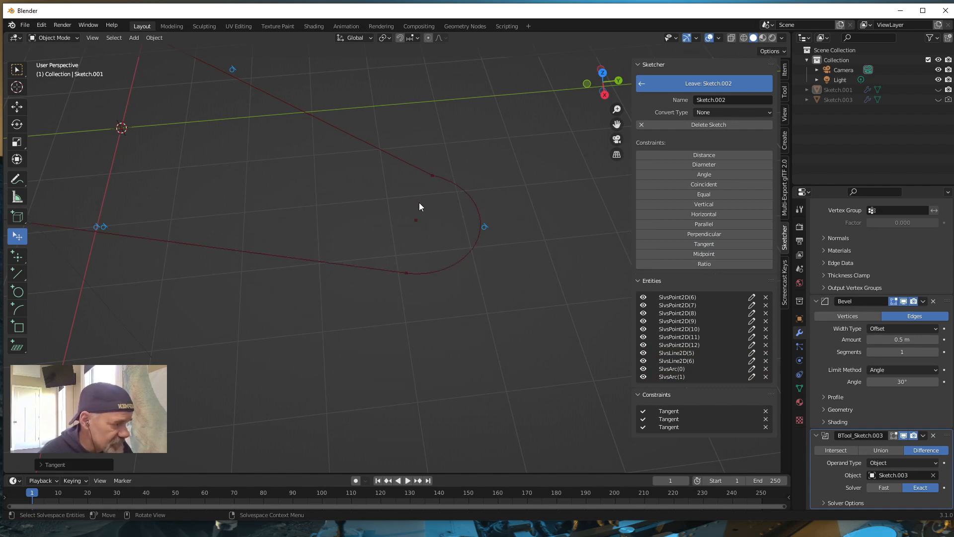
pyautogui.click(408, 164)
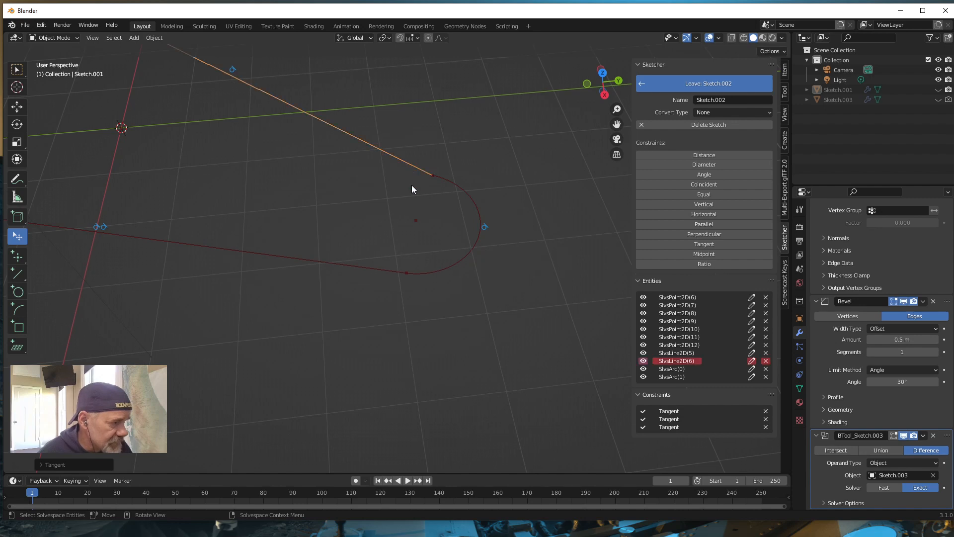
pyautogui.click(457, 186)
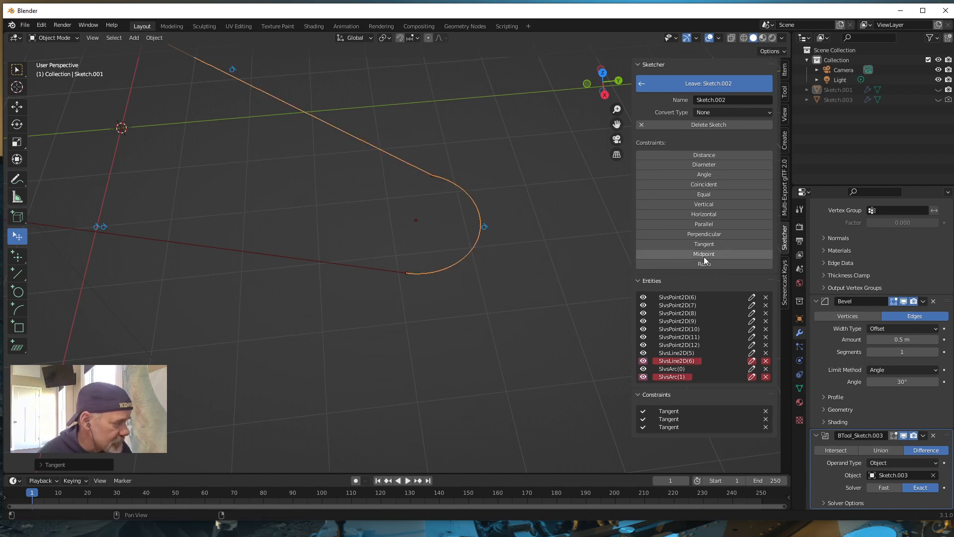
pyautogui.click(706, 244)
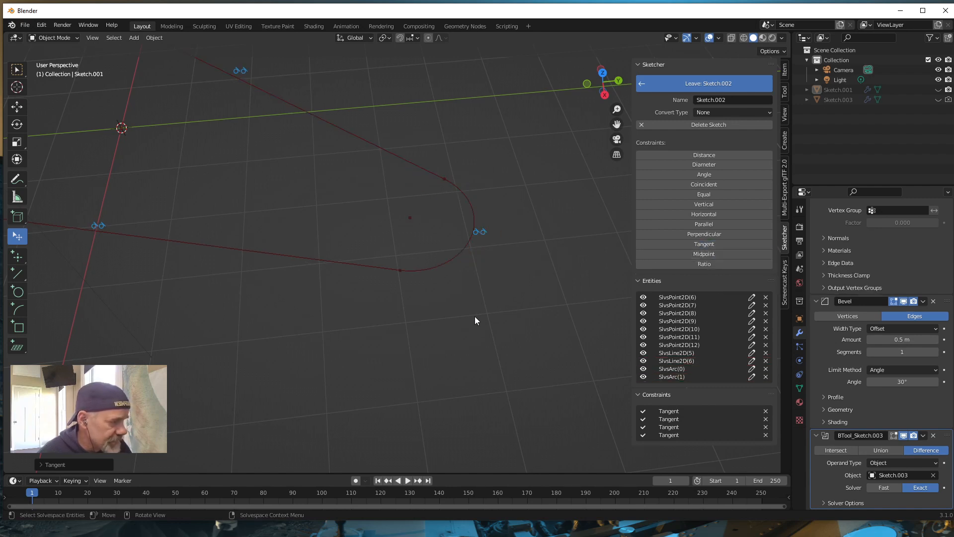
# Convert the closed teardrop sketch to a filled Mesh and leave the sketch.
pyautogui.moveTo(475, 316)
pyautogui.mouseDown(button='middle')
pyautogui.moveTo(454, 333)
pyautogui.moveTo(492, 332)
pyautogui.mouseUp(button='middle')
pyautogui.scroll(-5, 491, 328)
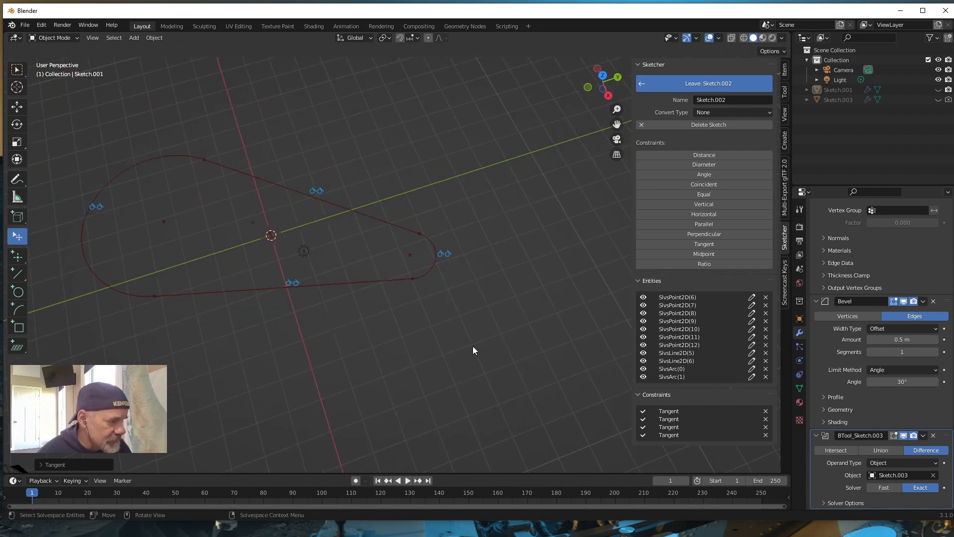
pyautogui.moveTo(380, 348)
pyautogui.mouseDown(button='middle')
pyautogui.moveTo(405, 315)
pyautogui.moveTo(344, 363)
pyautogui.moveTo(426, 333)
pyautogui.moveTo(353, 354)
pyautogui.moveTo(381, 337)
pyautogui.mouseUp(button='middle')
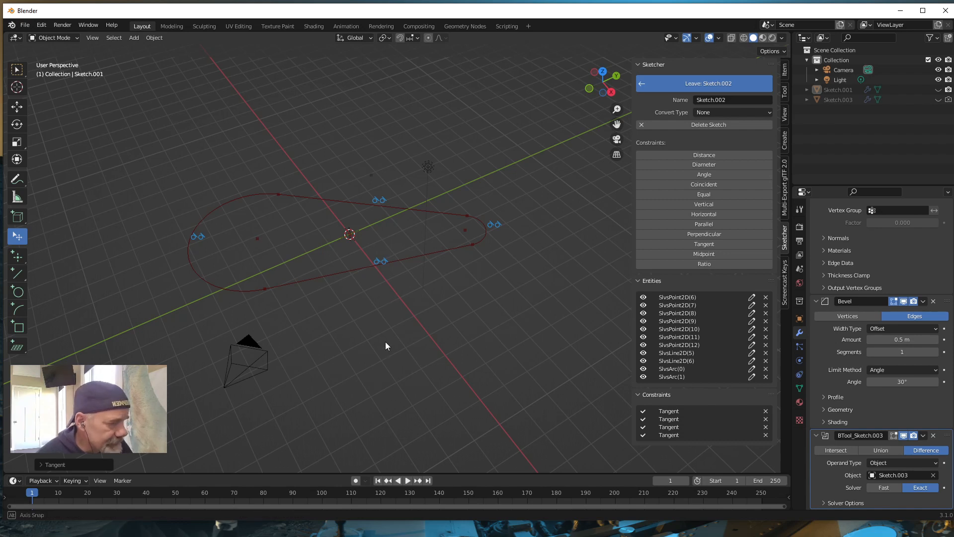
pyautogui.moveTo(385, 344)
pyautogui.mouseDown(button='middle')
pyautogui.moveTo(394, 330)
pyautogui.moveTo(397, 338)
pyautogui.mouseUp(button='middle')
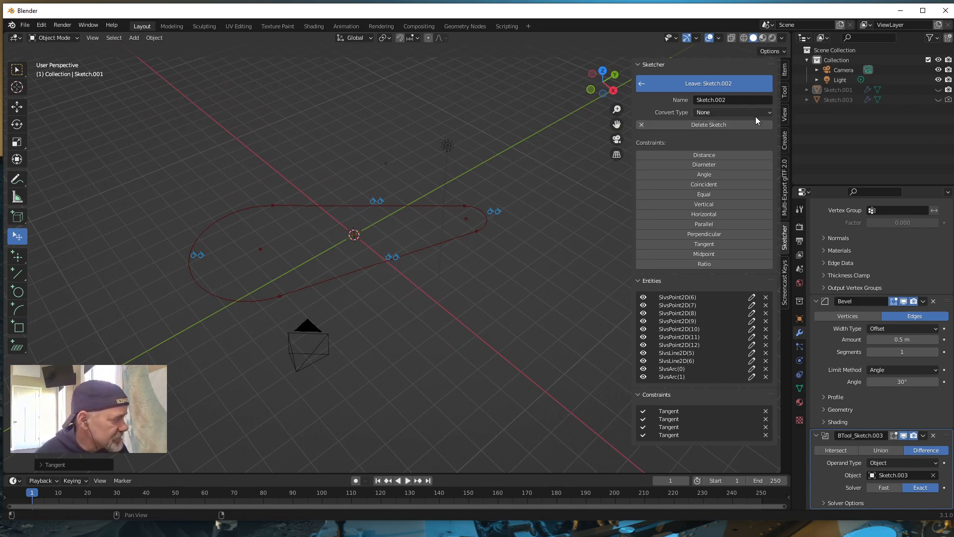
pyautogui.click(770, 111)
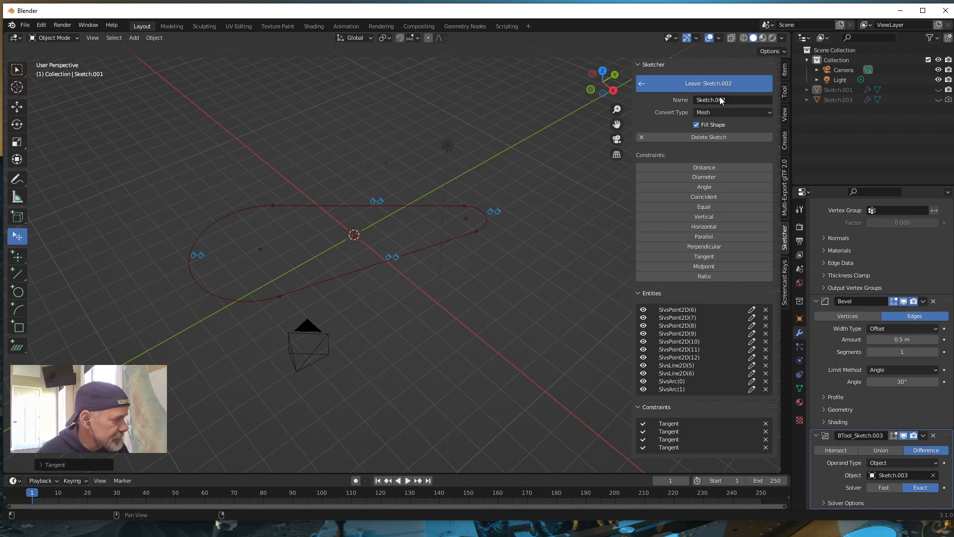
pyautogui.click(711, 85)
# Extrude the whole teardrop face upward by about 3.5 m in Edit Mode and return to Object Mode.
pyautogui.moveTo(127, 343); pyautogui.dragTo(127, 353, button='middle')
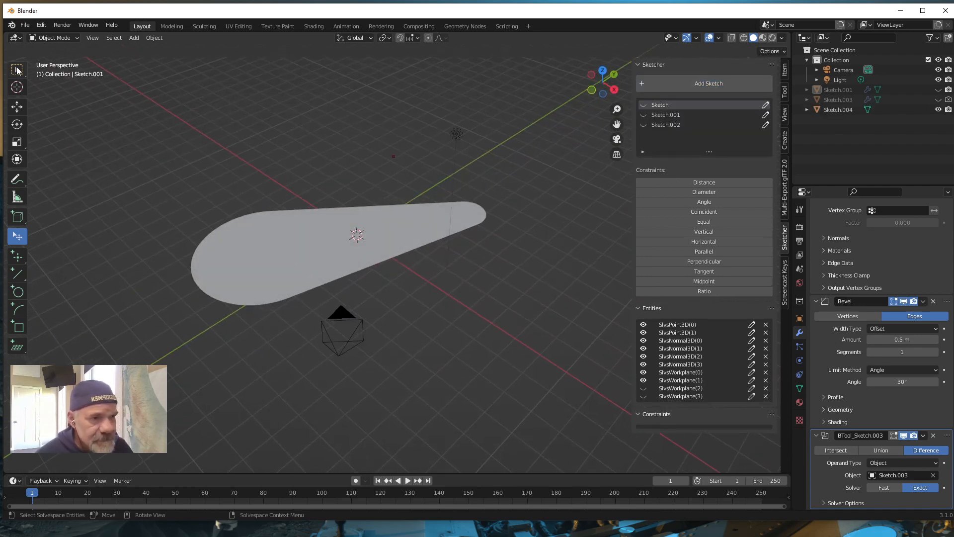
pyautogui.click(17, 70)
pyautogui.click(302, 254)
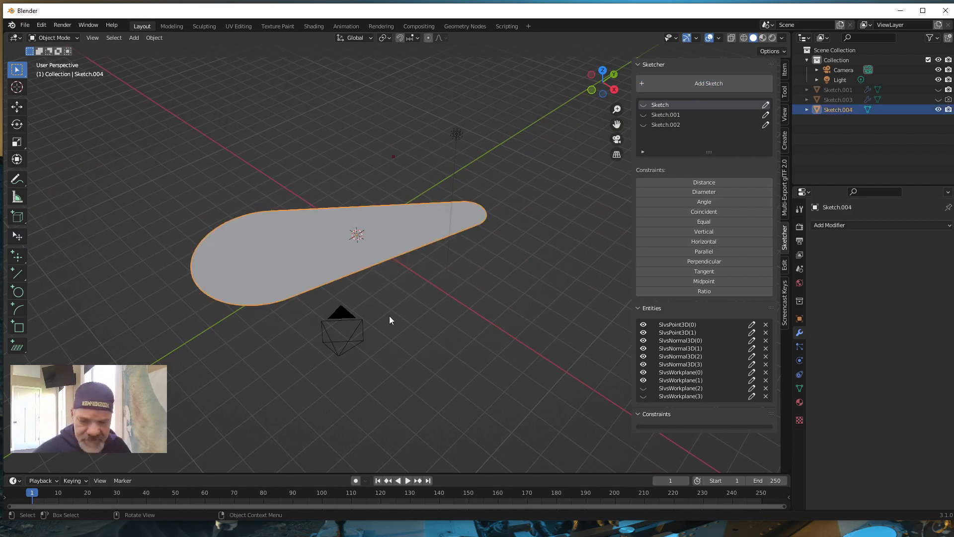
pyautogui.press('Tab')
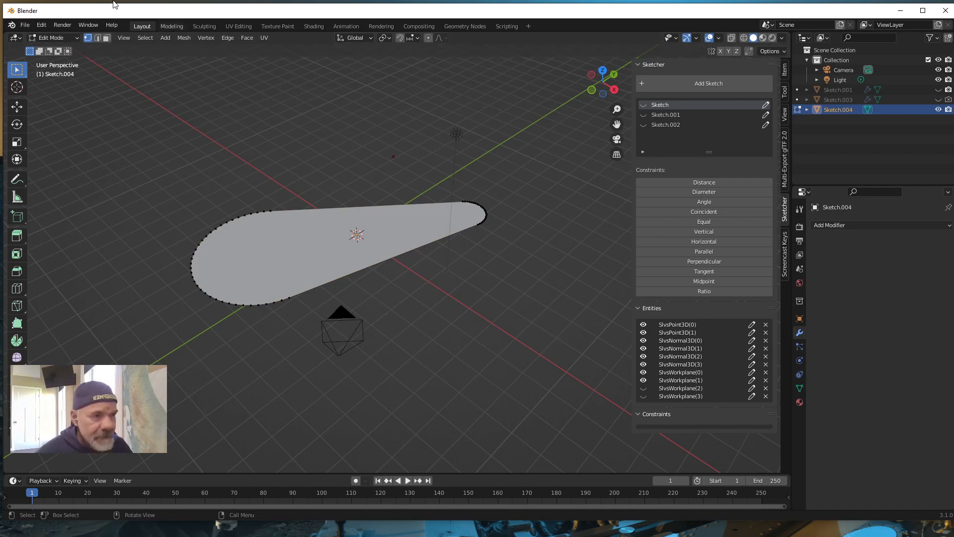
pyautogui.click(107, 40)
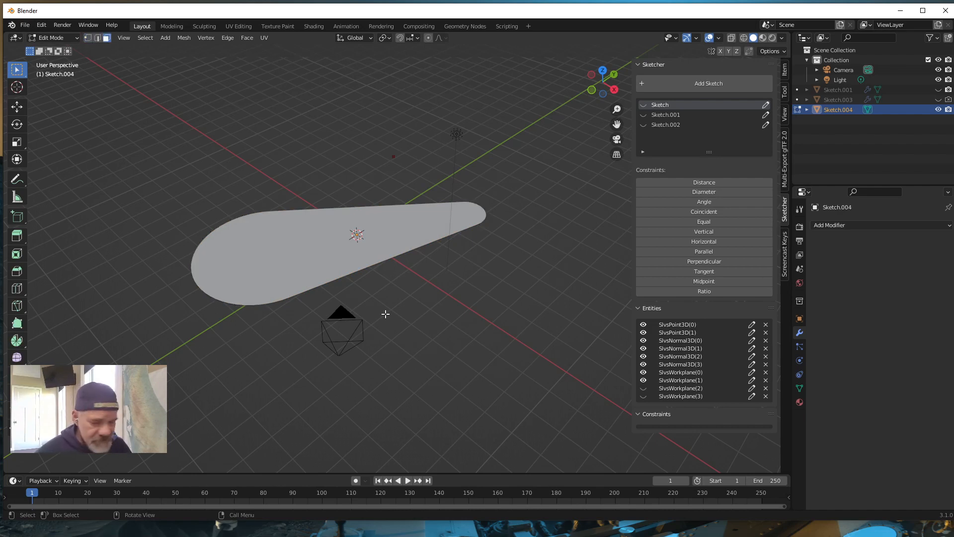
pyautogui.press('a')
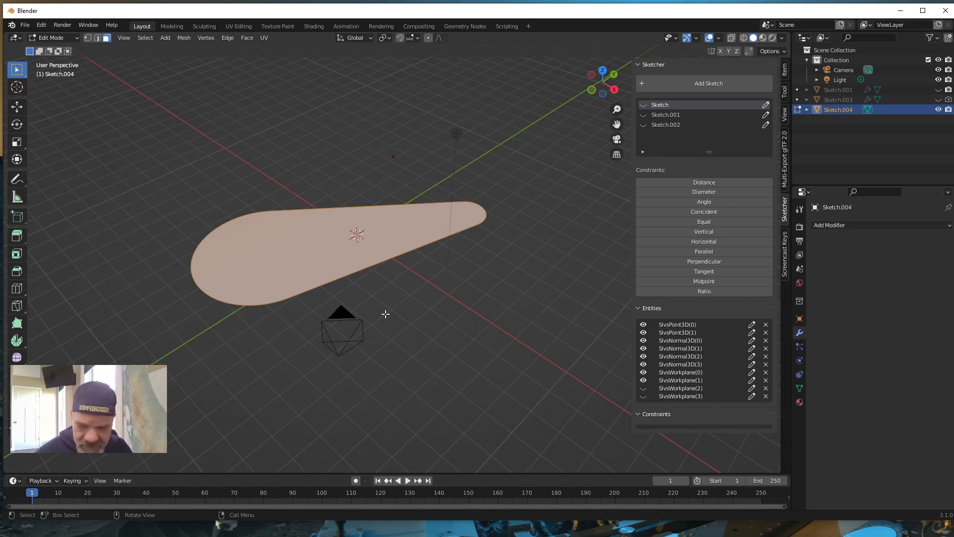
pyautogui.press('e')
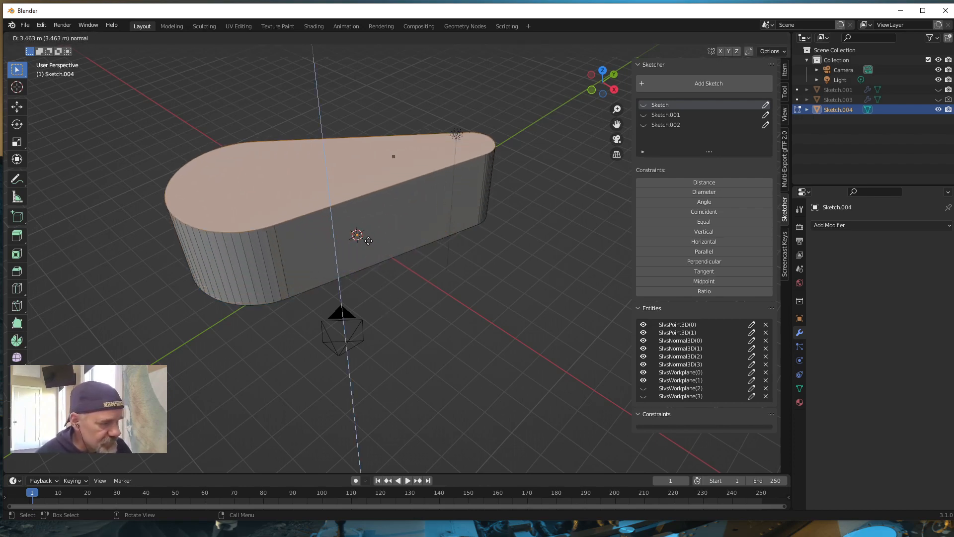
pyautogui.click(368, 236)
pyautogui.moveTo(485, 313); pyautogui.dragTo(462, 323, button='middle')
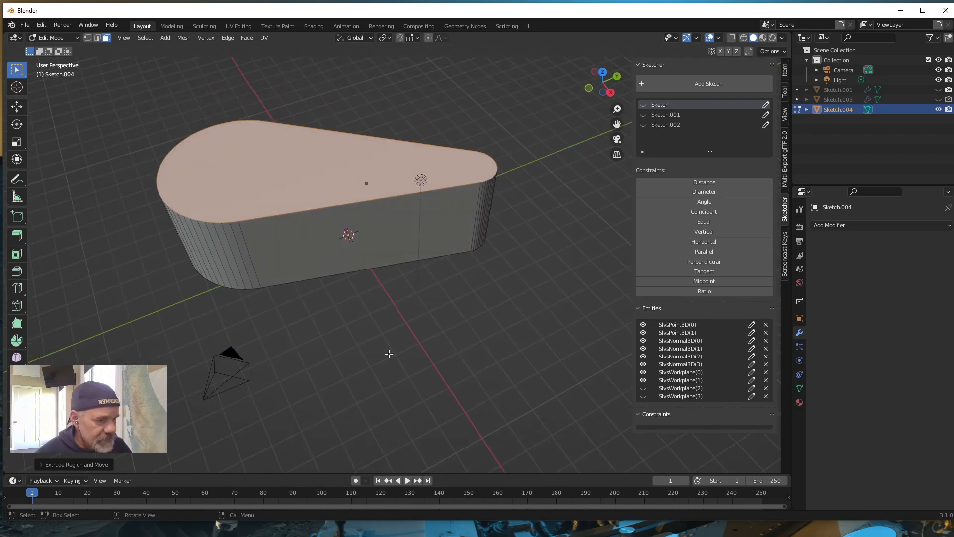
pyautogui.scroll(-3, 357, 368)
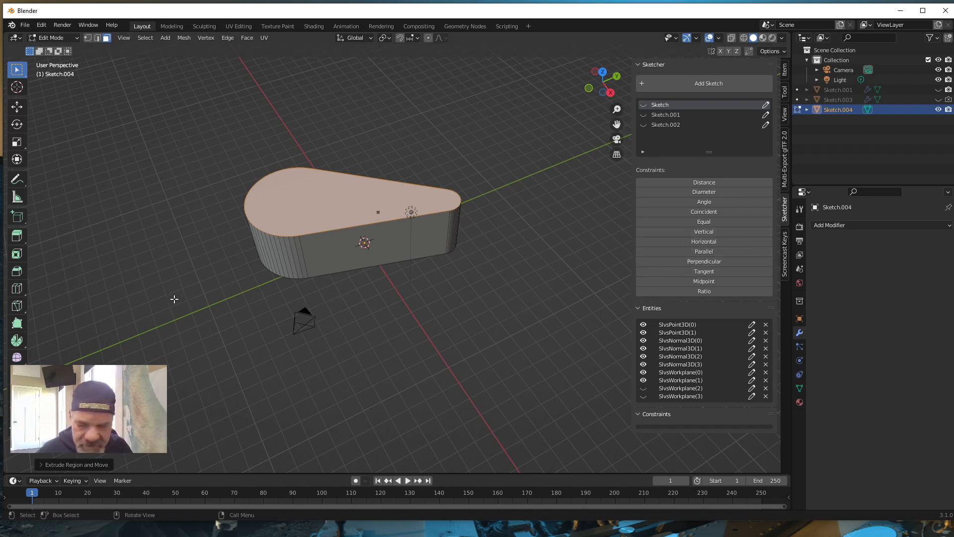
pyautogui.press('Tab')
# Add another sketch on the horizontal XY workplane beneath the extruded teardrop body.
pyautogui.moveTo(344, 339); pyautogui.dragTo(350, 353, button='middle')
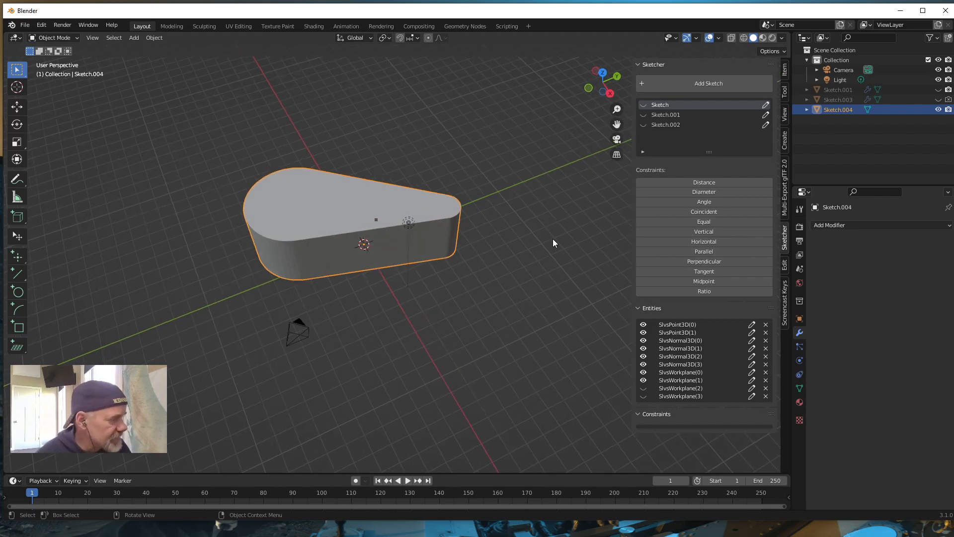
pyautogui.click(708, 85)
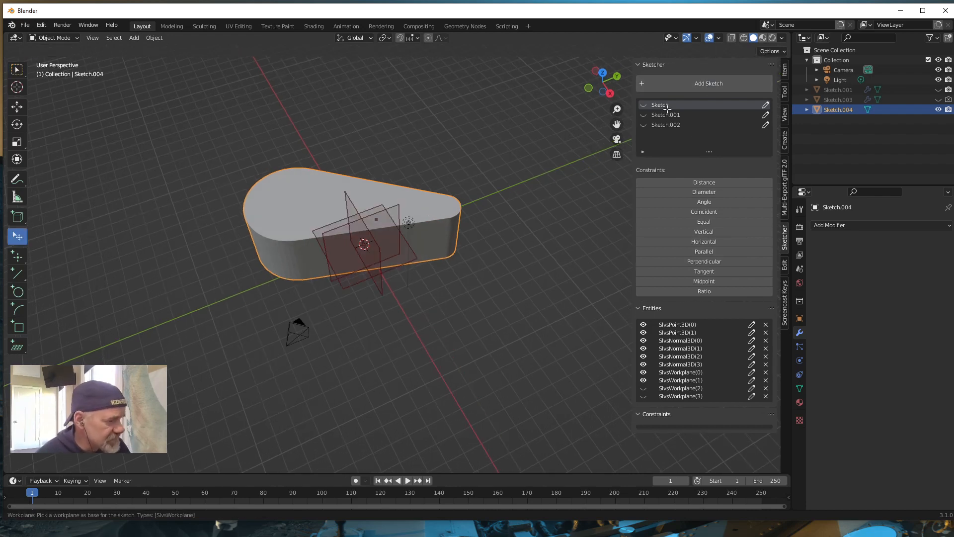
pyautogui.click(398, 267)
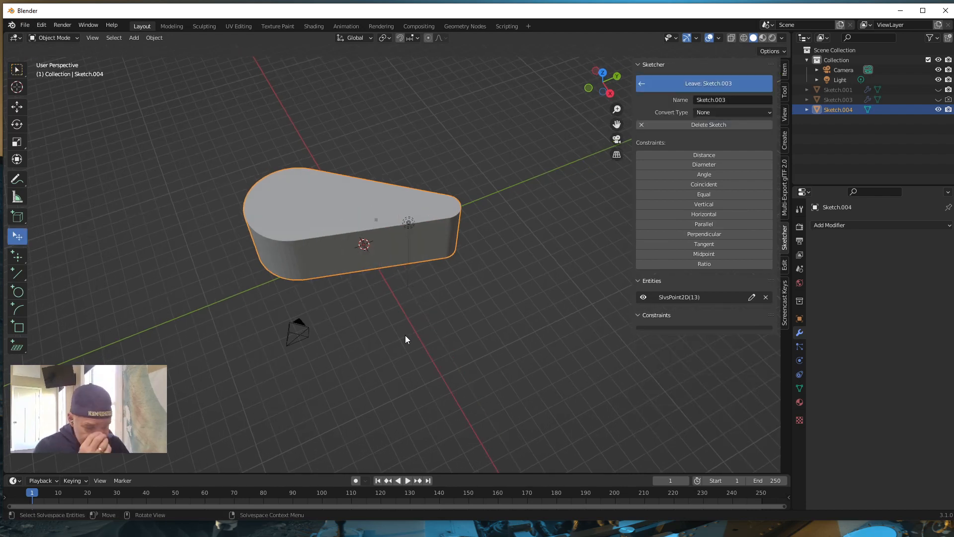
# Draw a single straight line on the sketch plane in front of the teardrop body, roughly as long as the body.
pyautogui.moveTo(386, 342)
pyautogui.mouseDown(button='middle')
pyautogui.moveTo(394, 329)
pyautogui.moveTo(271, 349)
pyautogui.mouseUp(button='middle')
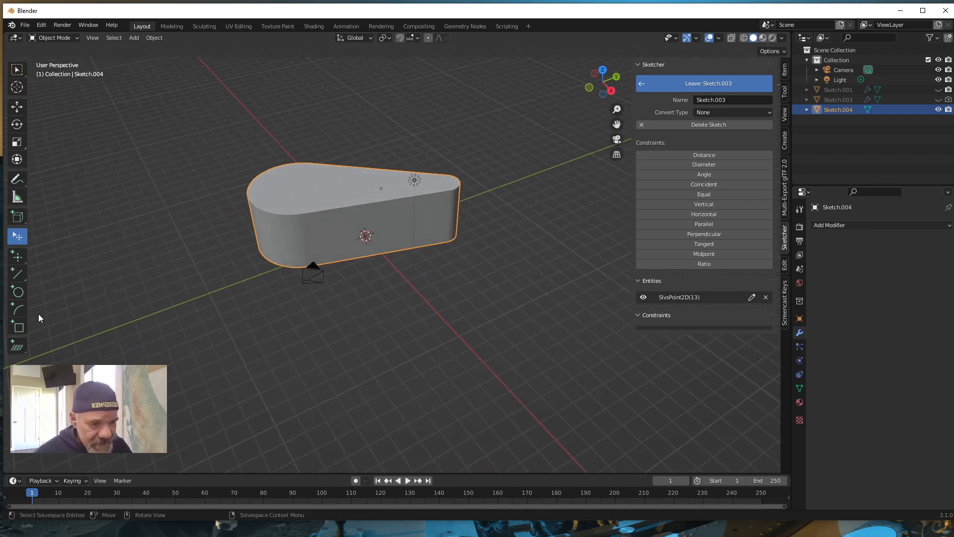
pyautogui.click(17, 275)
pyautogui.click(283, 354)
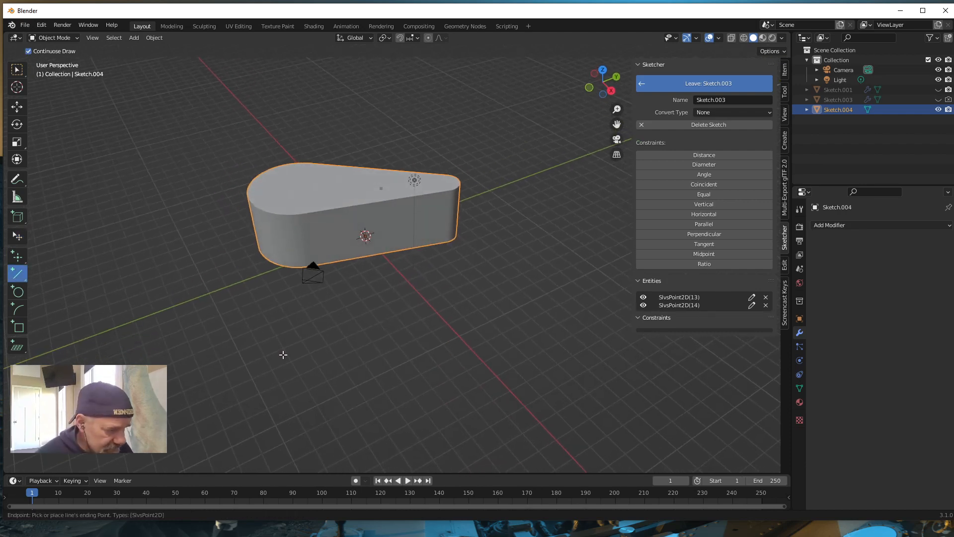
pyautogui.click(476, 322)
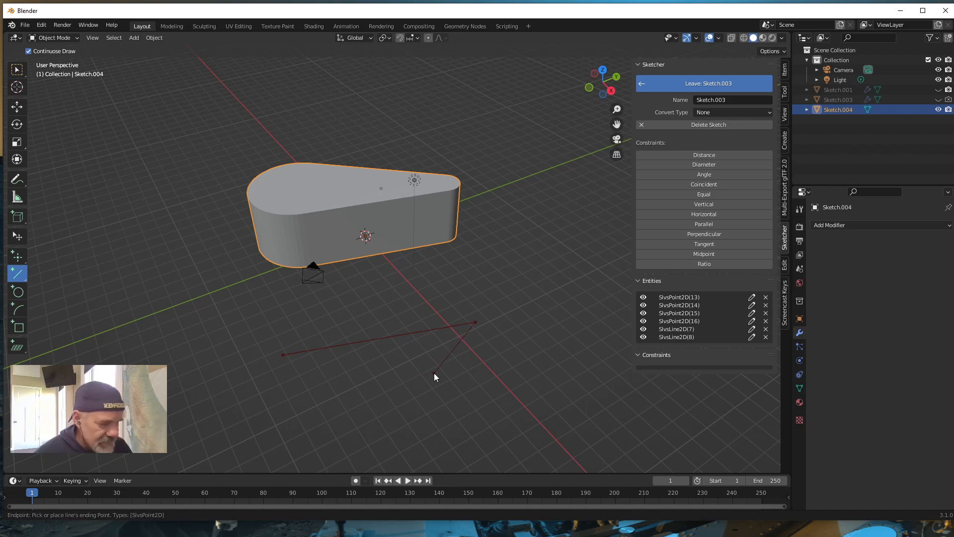
pyautogui.press('Escape')
pyautogui.press('Escape')
# Draw a second, slanted line between the first line and the teardrop body, ending near the first line's end.
pyautogui.moveTo(487, 394)
pyautogui.mouseDown(button='middle')
pyautogui.moveTo(451, 416)
pyautogui.moveTo(416, 398)
pyautogui.moveTo(476, 383)
pyautogui.moveTo(318, 311)
pyautogui.mouseUp(button='middle')
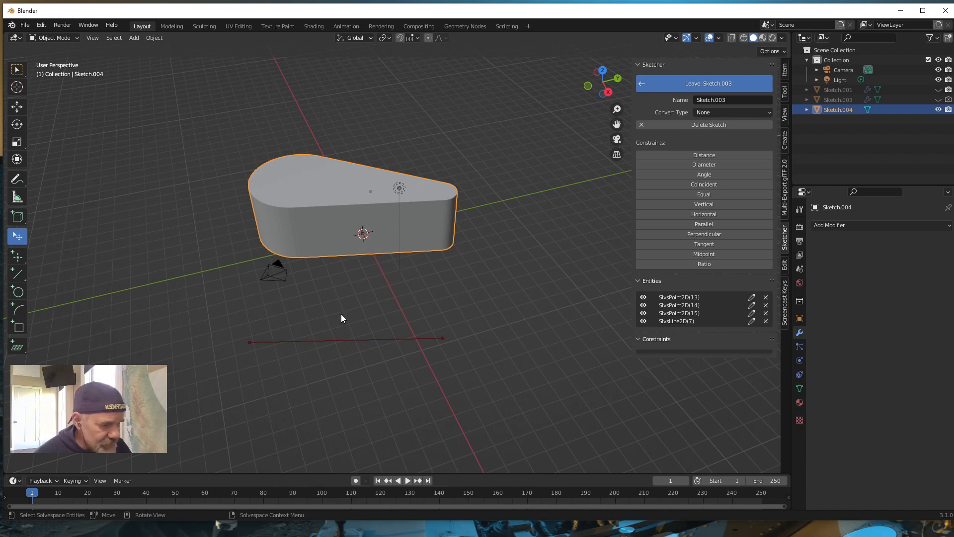
pyautogui.click(17, 273)
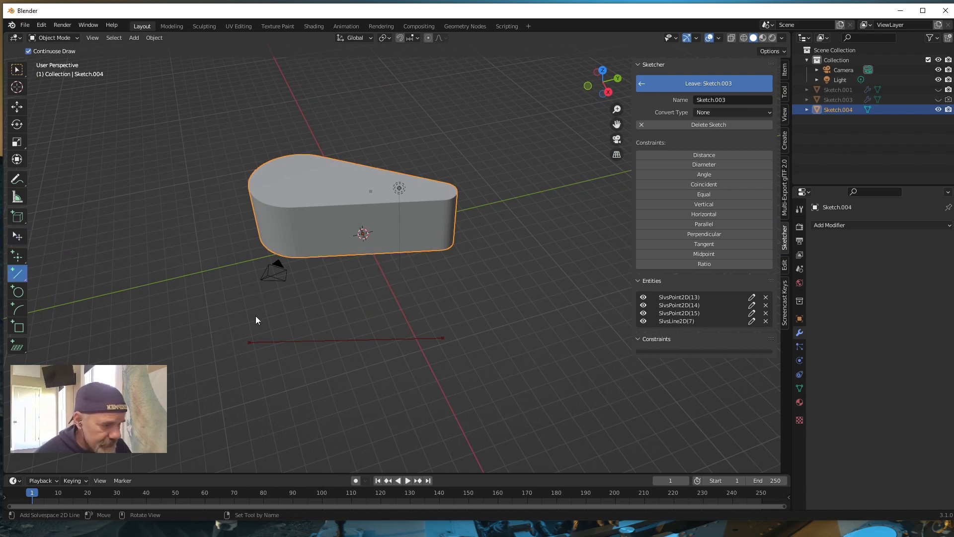
pyautogui.click(253, 298)
pyautogui.click(435, 328)
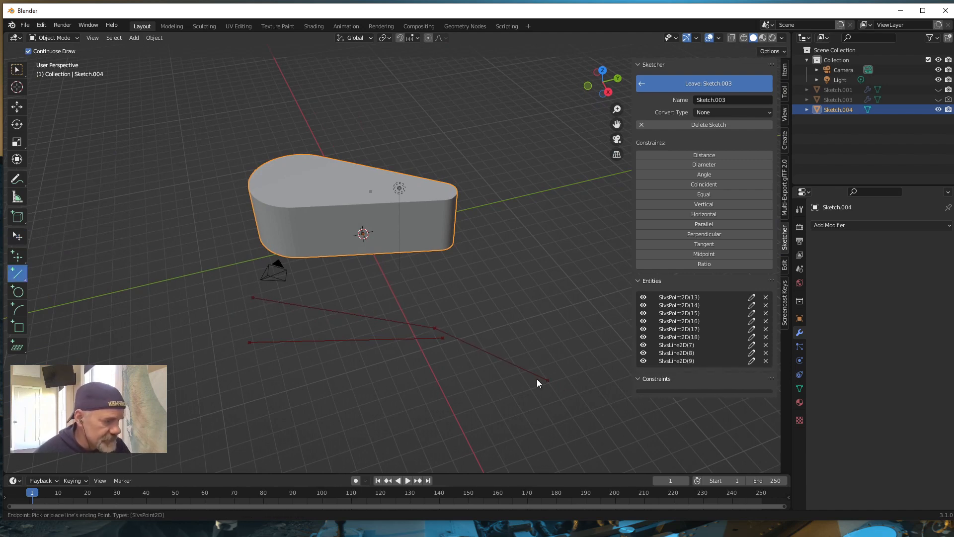
pyautogui.press('Escape')
pyautogui.moveTo(533, 390)
pyautogui.mouseDown(button='middle')
pyautogui.moveTo(452, 396)
pyautogui.moveTo(460, 371)
pyautogui.moveTo(511, 396)
pyautogui.moveTo(532, 393)
pyautogui.mouseUp(button='middle')
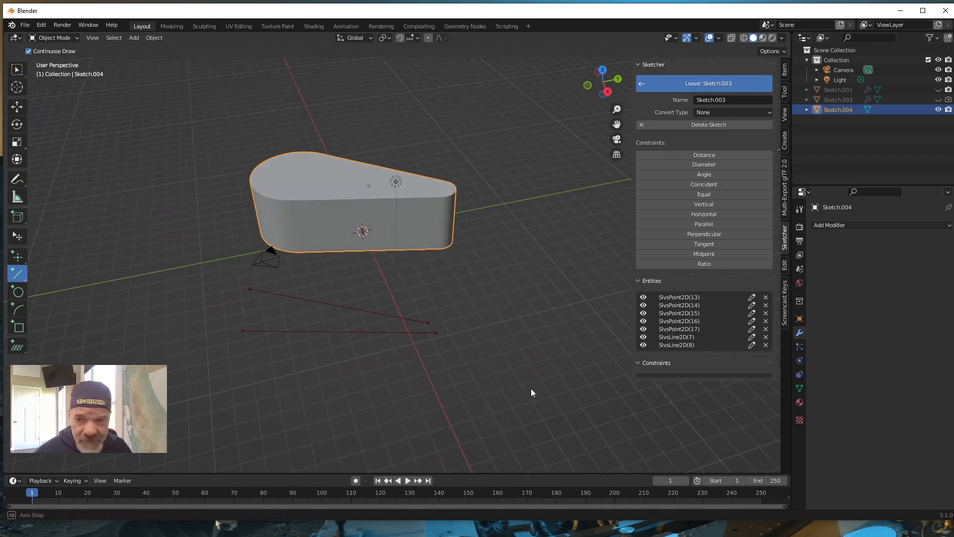
# Apply a Parallel constraint between the two lines in front of the teardrop body.
pyautogui.click(18, 234)
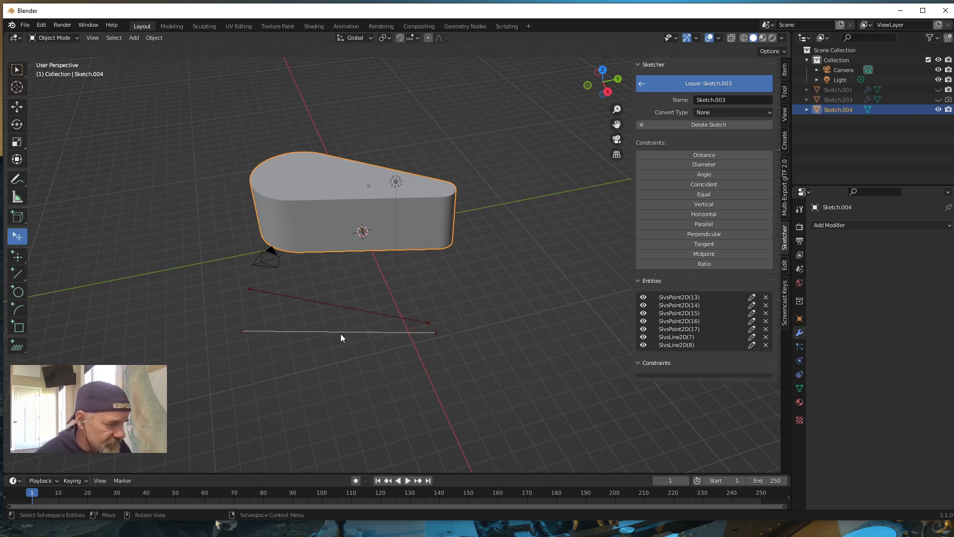
pyautogui.click(341, 333)
pyautogui.click(358, 313)
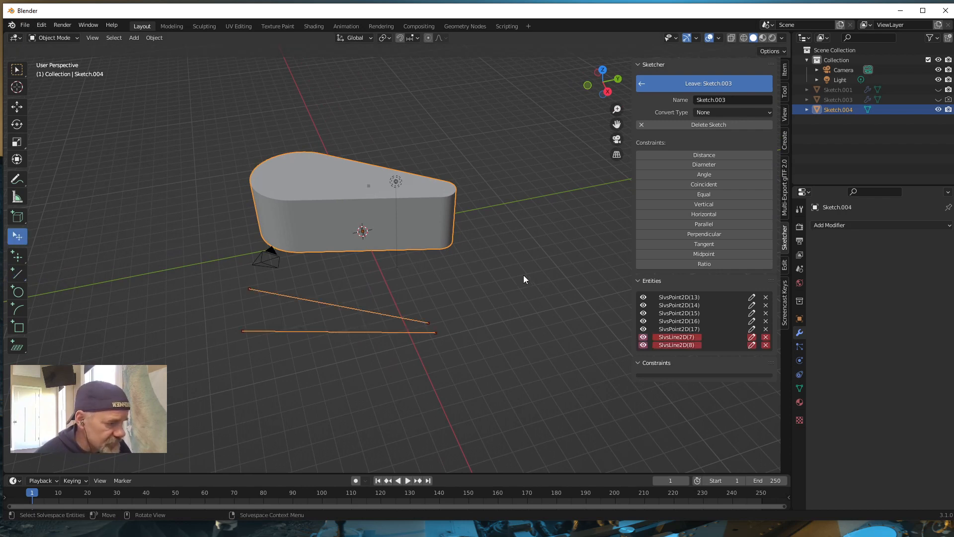
pyautogui.click(703, 224)
# Try a Ratio constraint between the two parallel lines and undo it.
pyautogui.moveTo(497, 371)
pyautogui.mouseDown(button='middle')
pyautogui.moveTo(392, 368)
pyautogui.moveTo(395, 355)
pyautogui.moveTo(424, 348)
pyautogui.moveTo(425, 374)
pyautogui.moveTo(506, 377)
pyautogui.mouseUp(button='middle')
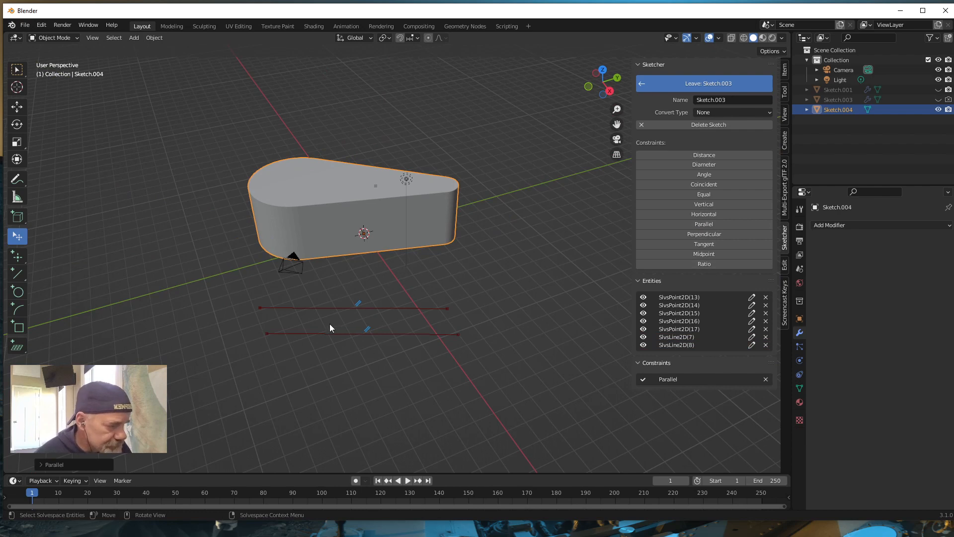
pyautogui.click(385, 334)
pyautogui.click(412, 307)
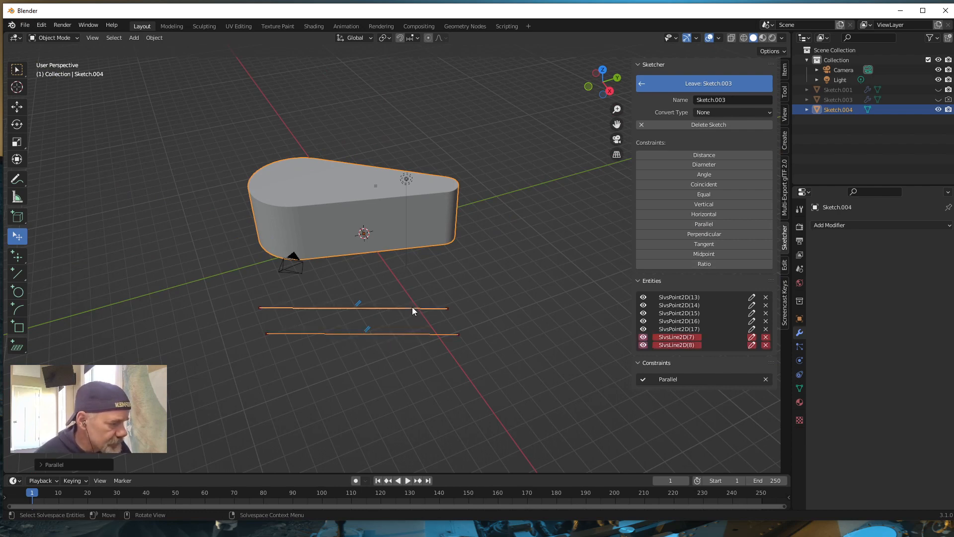
pyautogui.click(705, 265)
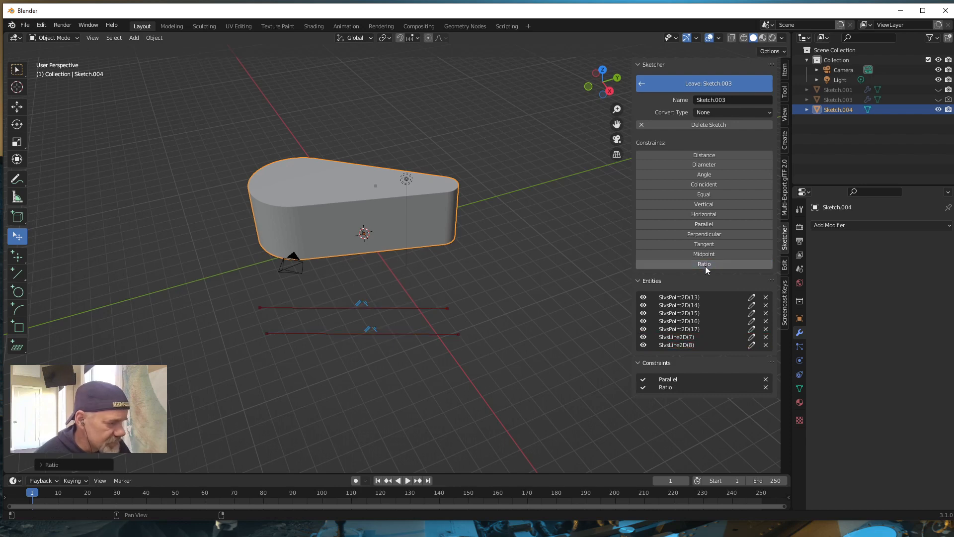
pyautogui.click(704, 264)
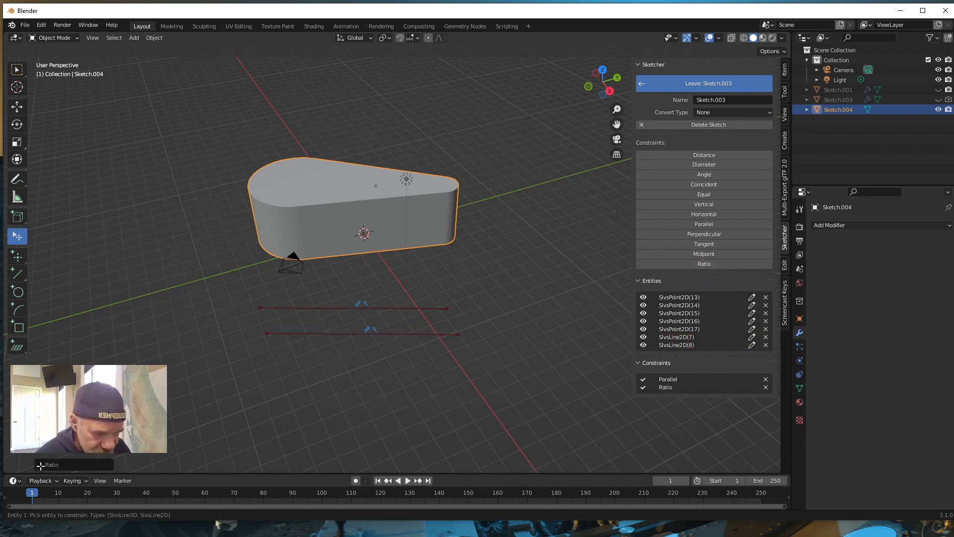
pyautogui.press('Escape')
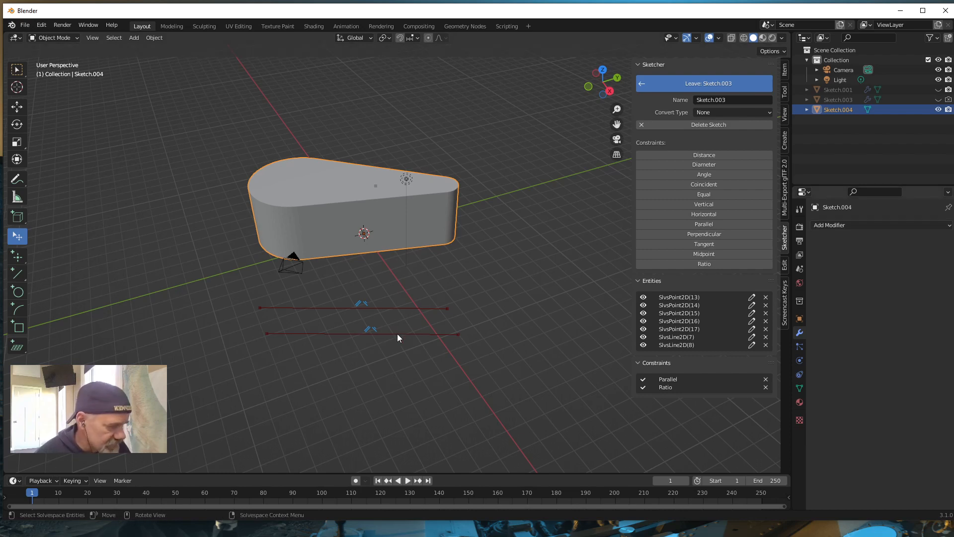
pyautogui.hotkey('ctrl', 'z')
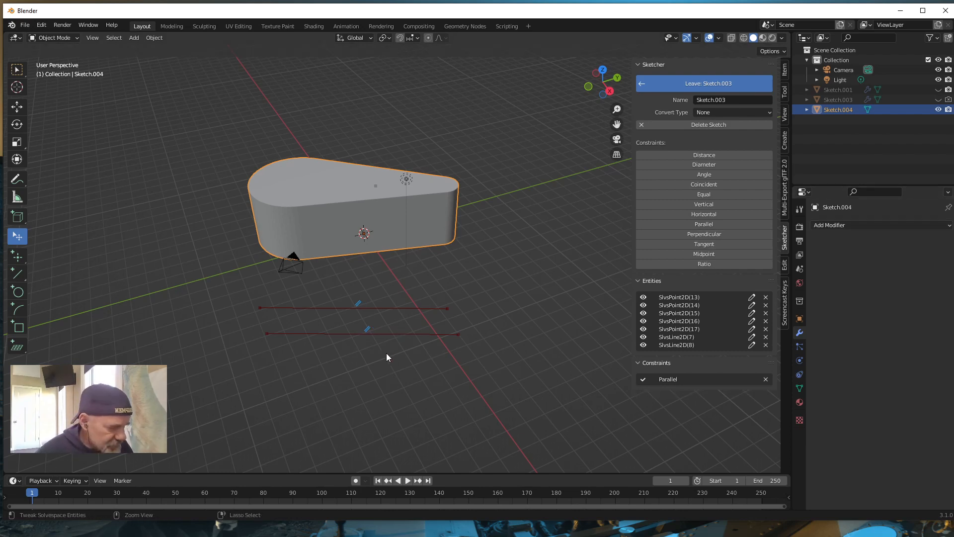
# Apply a Ratio constraint between the two parallel lines and set the ratio to 0.5.
pyautogui.click(704, 263)
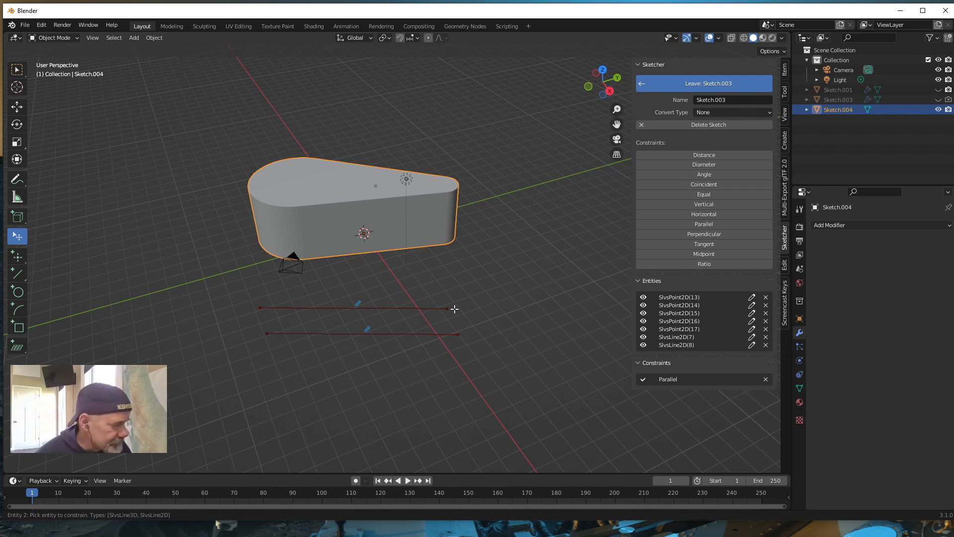
pyautogui.click(342, 333)
pyautogui.click(338, 335)
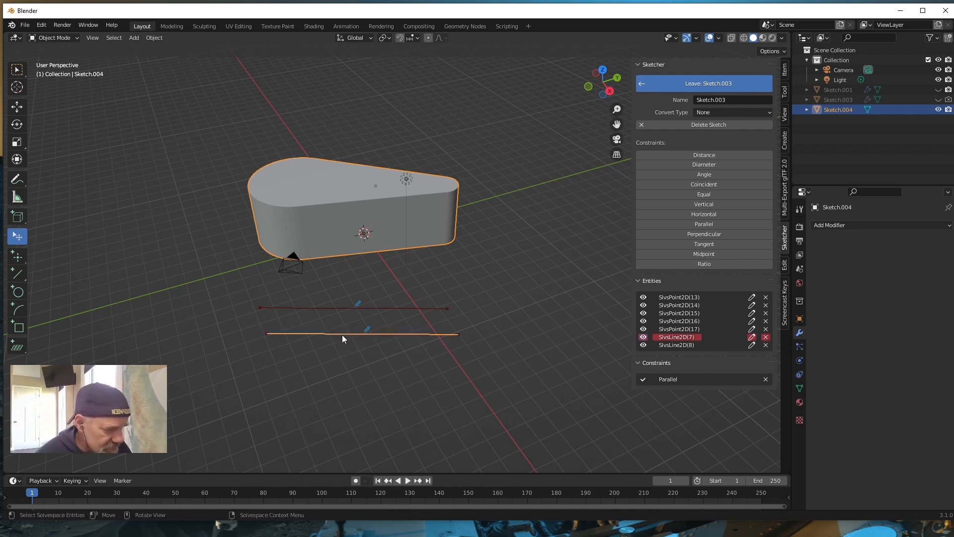
pyautogui.click(344, 308)
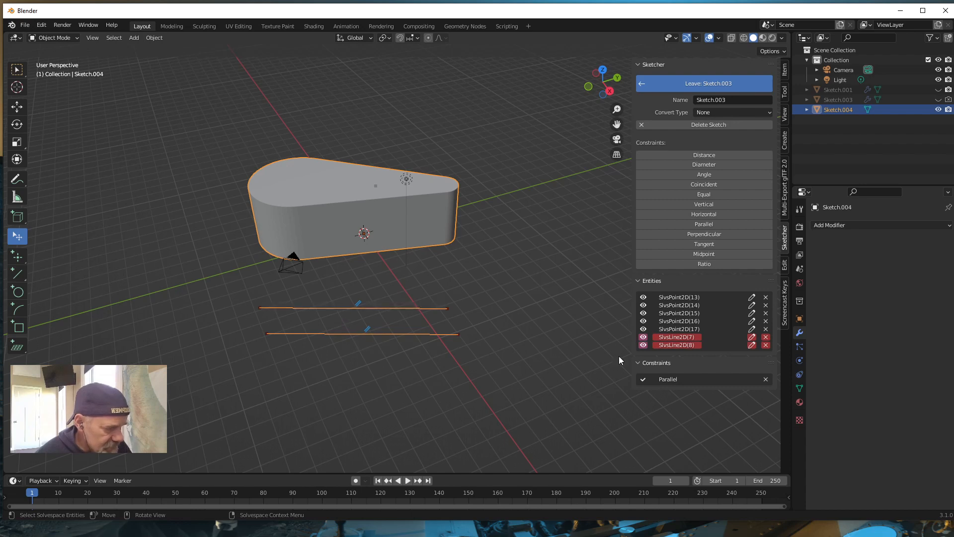
pyautogui.click(705, 263)
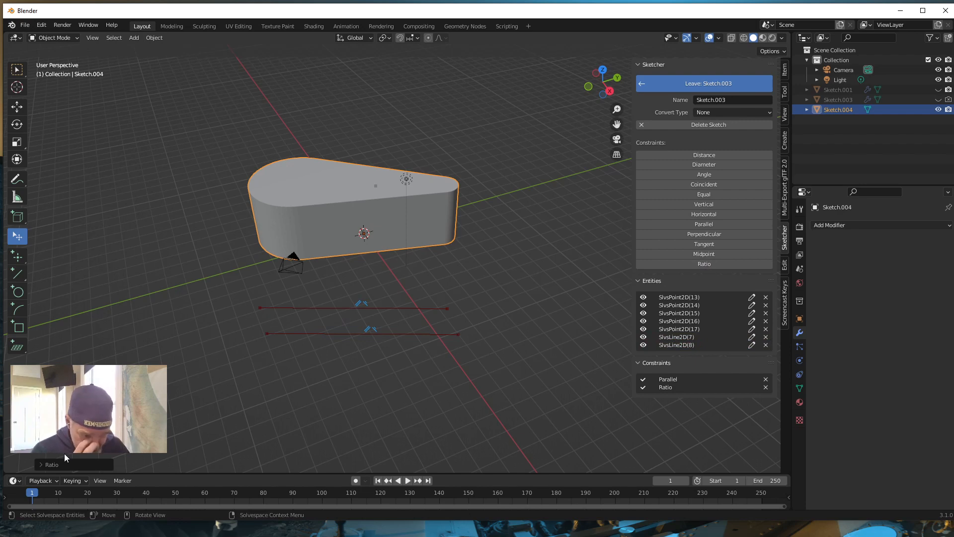
pyautogui.click(41, 463)
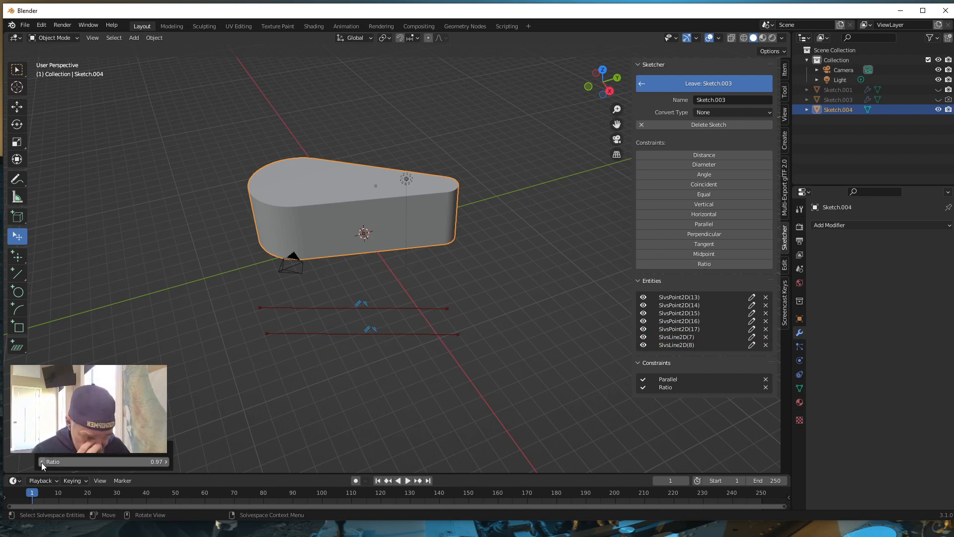
pyautogui.click(155, 462)
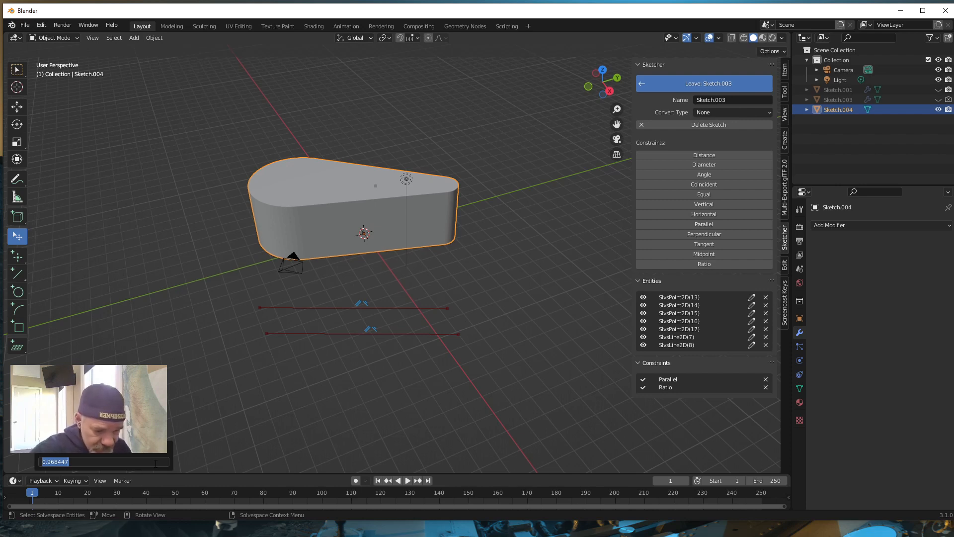
pyautogui.write('.5')
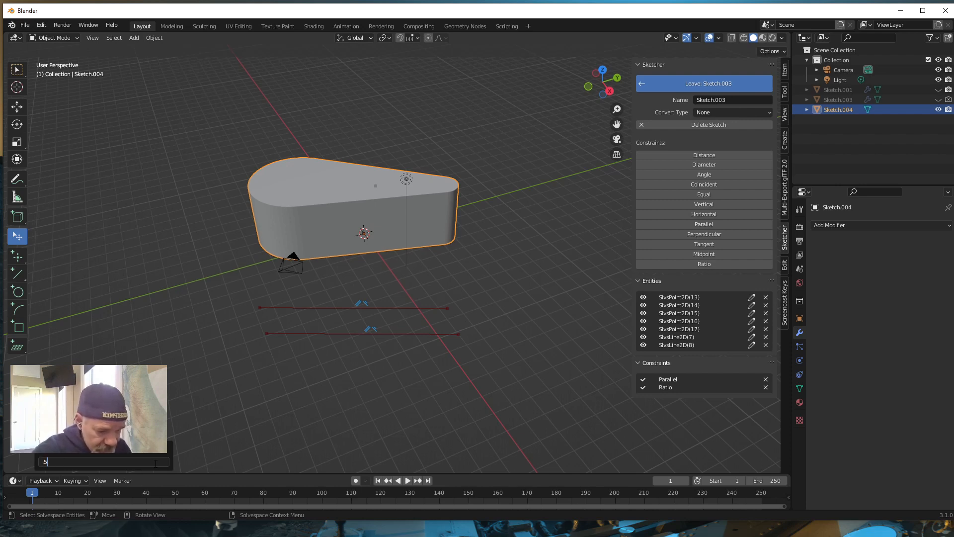
pyautogui.press('Return')
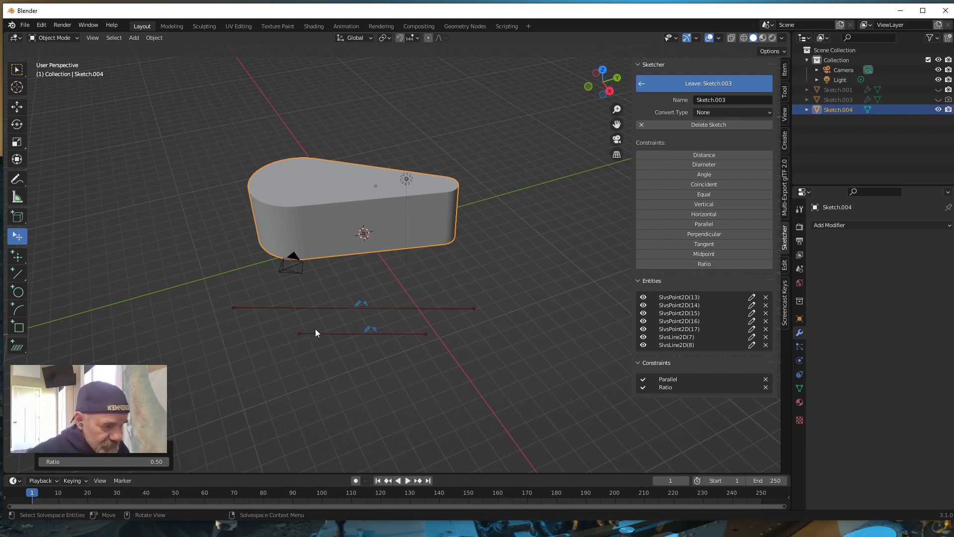
pyautogui.moveTo(349, 384); pyautogui.dragTo(385, 383, button='middle')
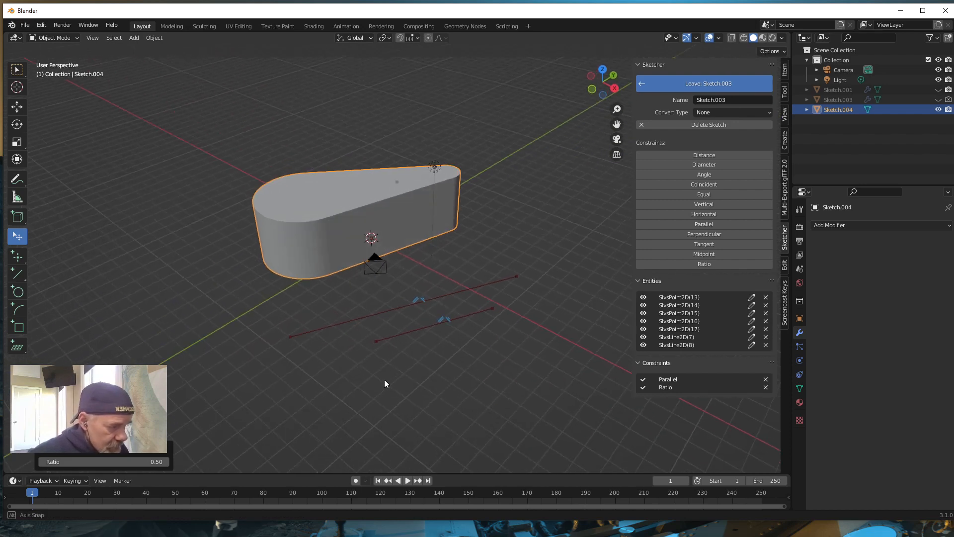
pyautogui.scroll(-4, 384, 379)
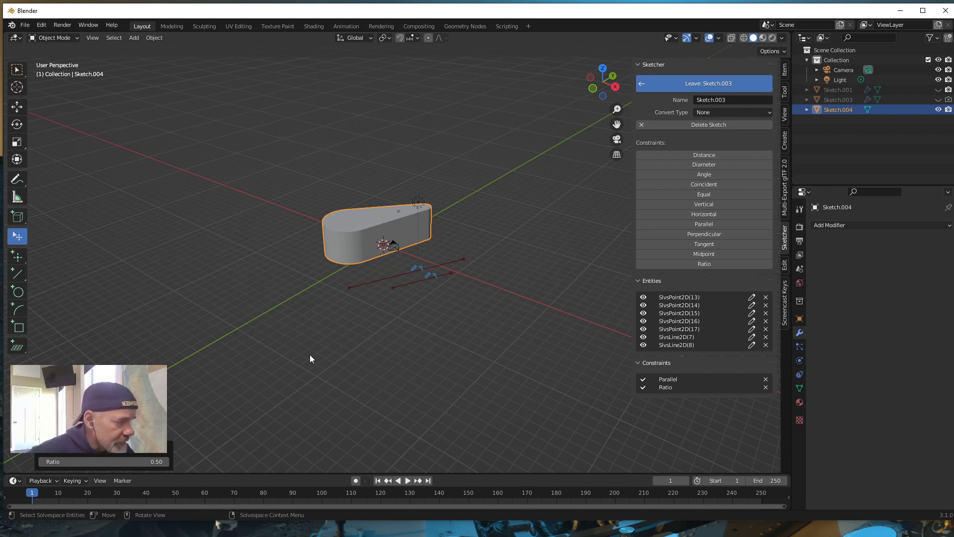
pyautogui.moveTo(253, 350)
pyautogui.mouseDown(button='middle')
pyautogui.moveTo(249, 365)
pyautogui.moveTo(189, 373)
pyautogui.moveTo(192, 364)
pyautogui.moveTo(290, 360)
pyautogui.mouseUp(button='middle')
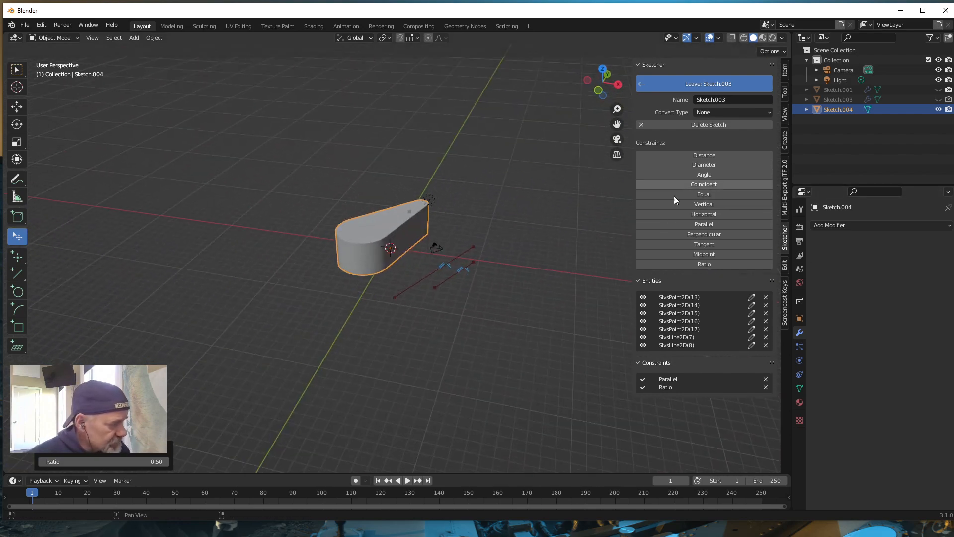
pyautogui.moveTo(296, 369)
pyautogui.mouseDown(button='middle')
pyautogui.moveTo(223, 385)
pyautogui.moveTo(236, 371)
pyautogui.mouseUp(button='middle')
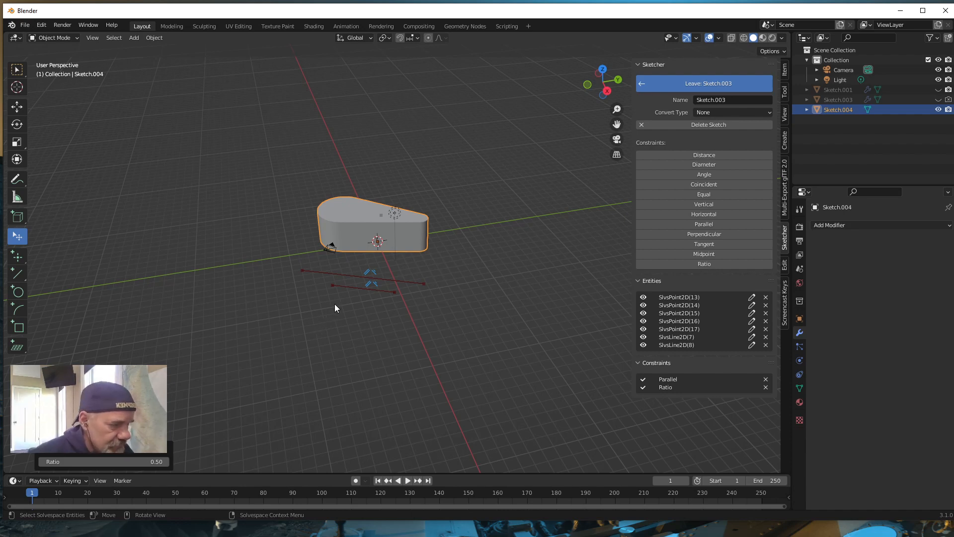
pyautogui.scroll(1, 332, 304)
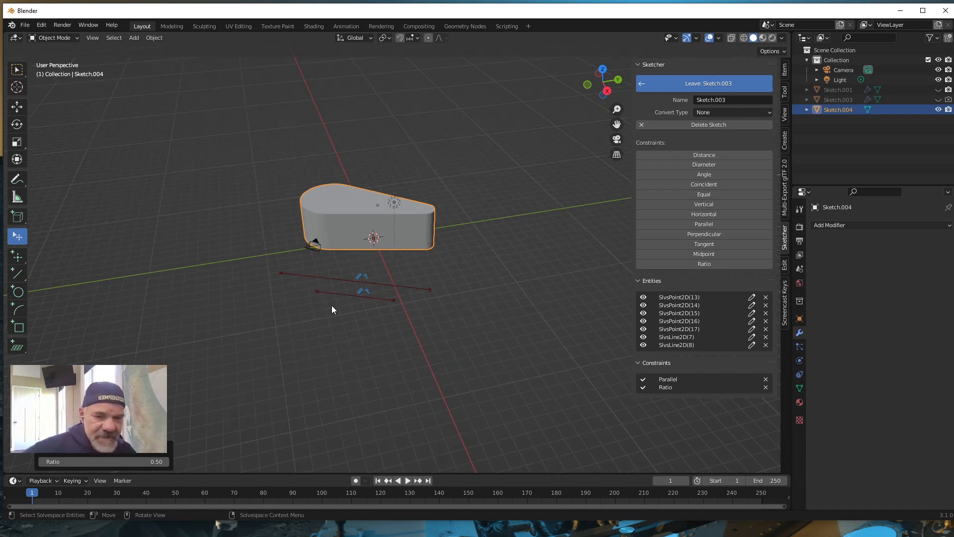